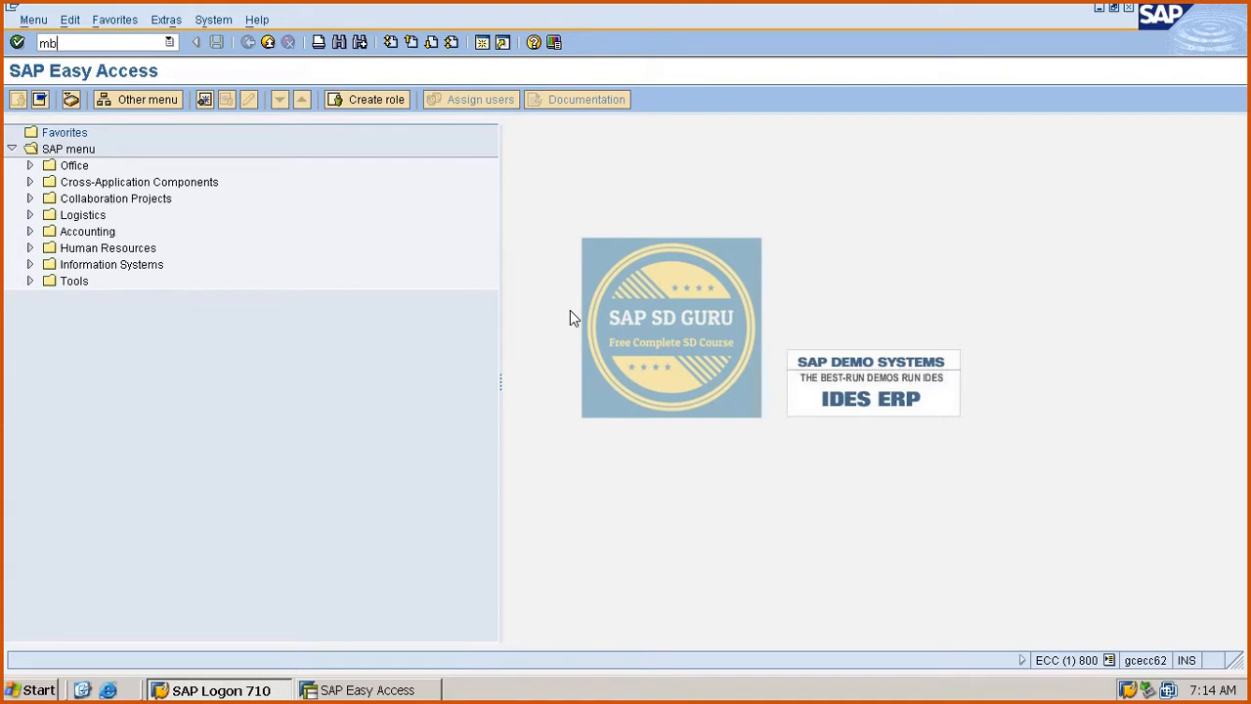
# - Open the stock overview transaction and display the stock of material DOLO-650 across all levels
pyautogui.press('BackSpace')
pyautogui.write('mbe')
pyautogui.press('Return')
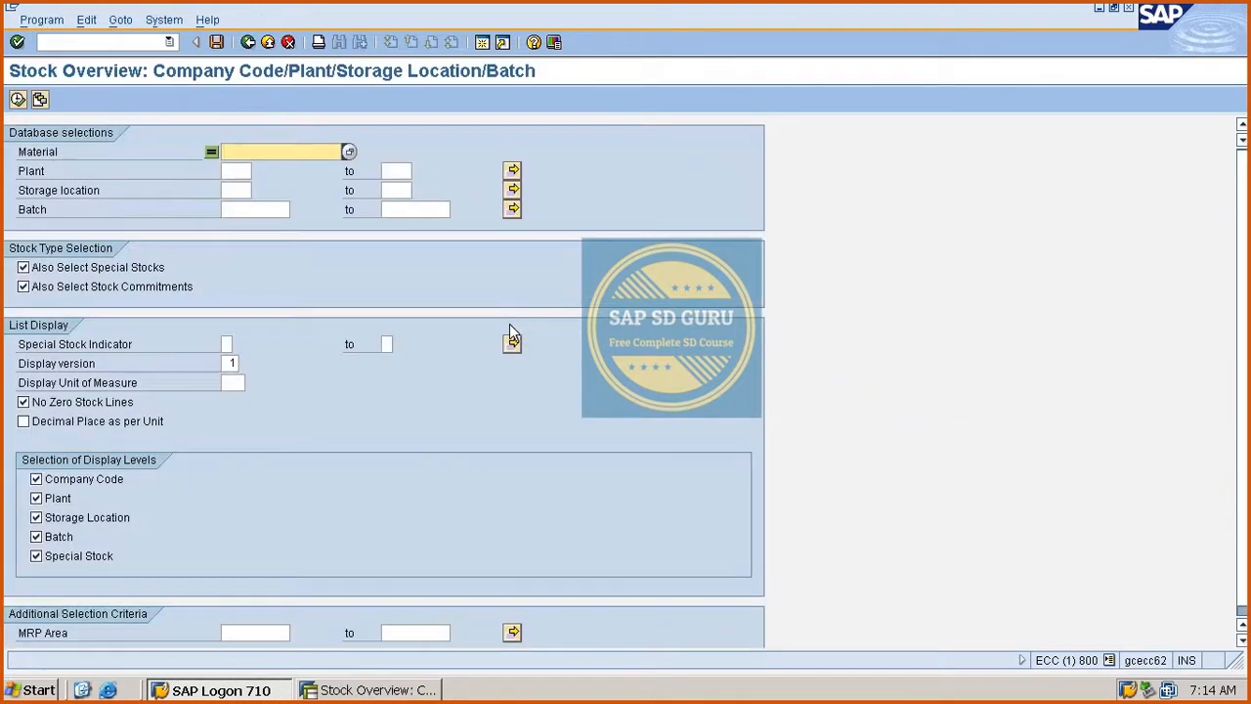
pyautogui.write('DOLO-650')
pyautogui.press('Return')
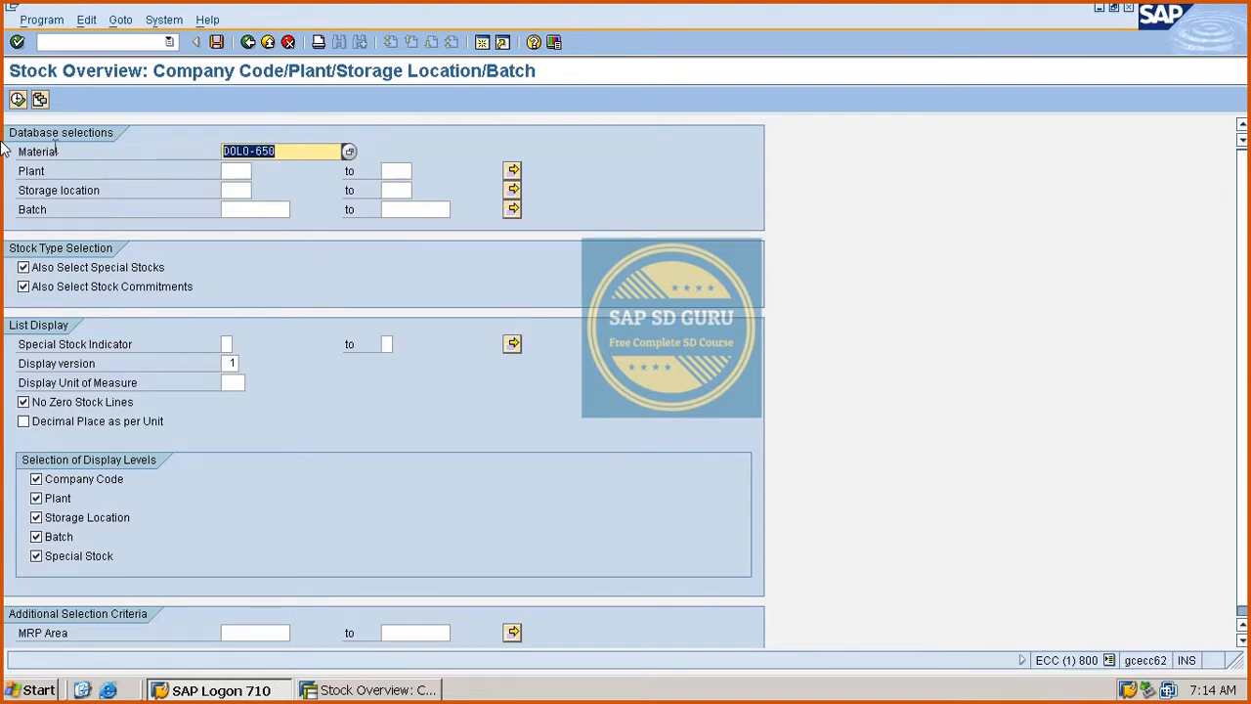
pyautogui.click(17, 100)
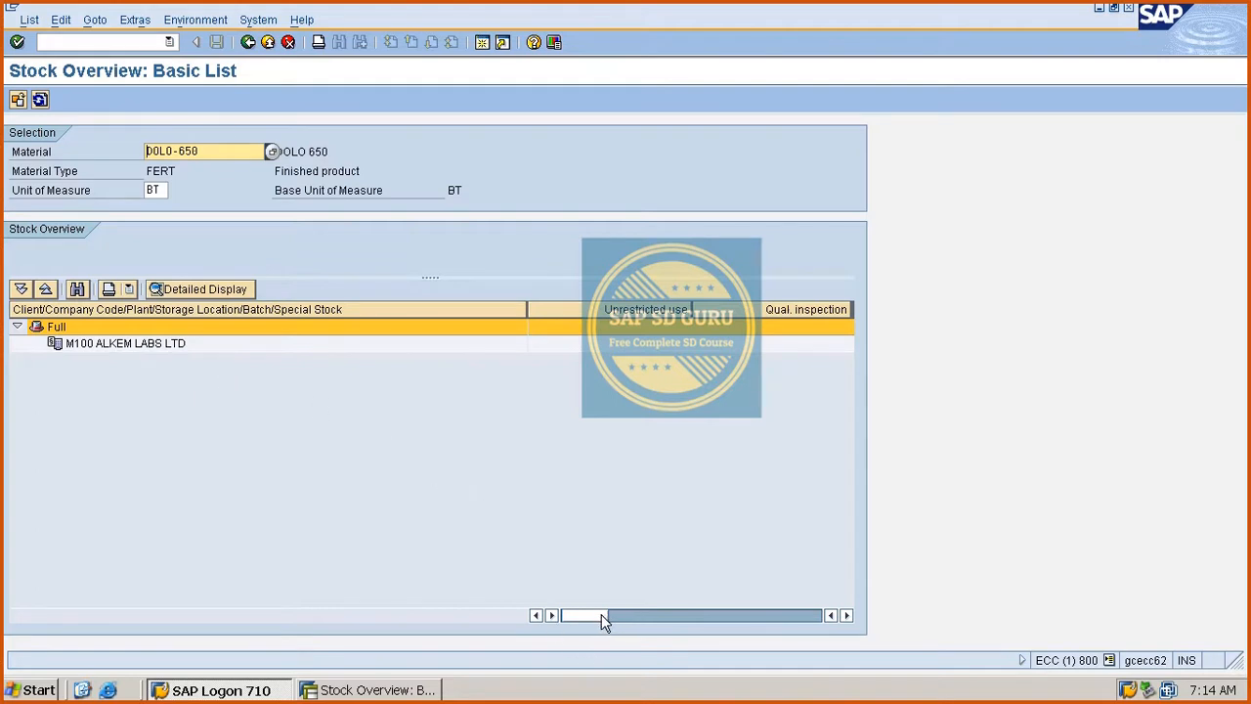
pyautogui.moveTo(601, 614); pyautogui.dragTo(871, 626)
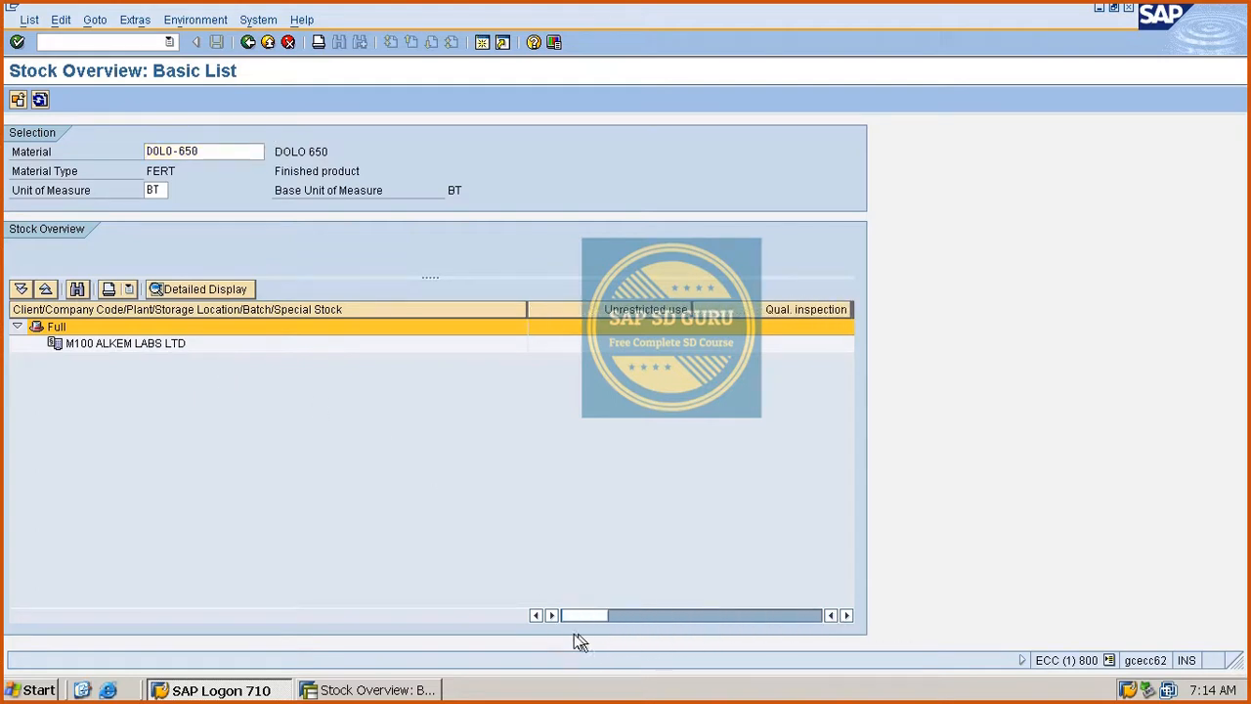
pyautogui.click(209, 151)
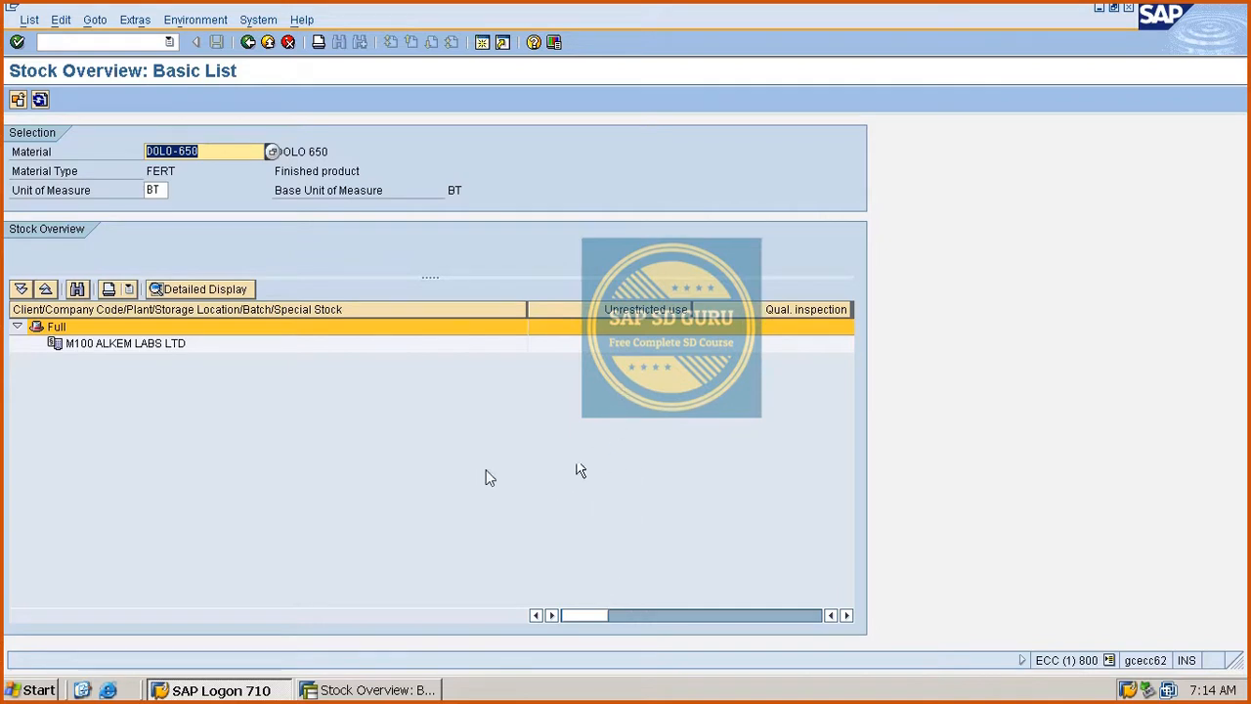
# - Leave the stock overview and open the other goods receipts transaction MB1C
pyautogui.click(102, 39)
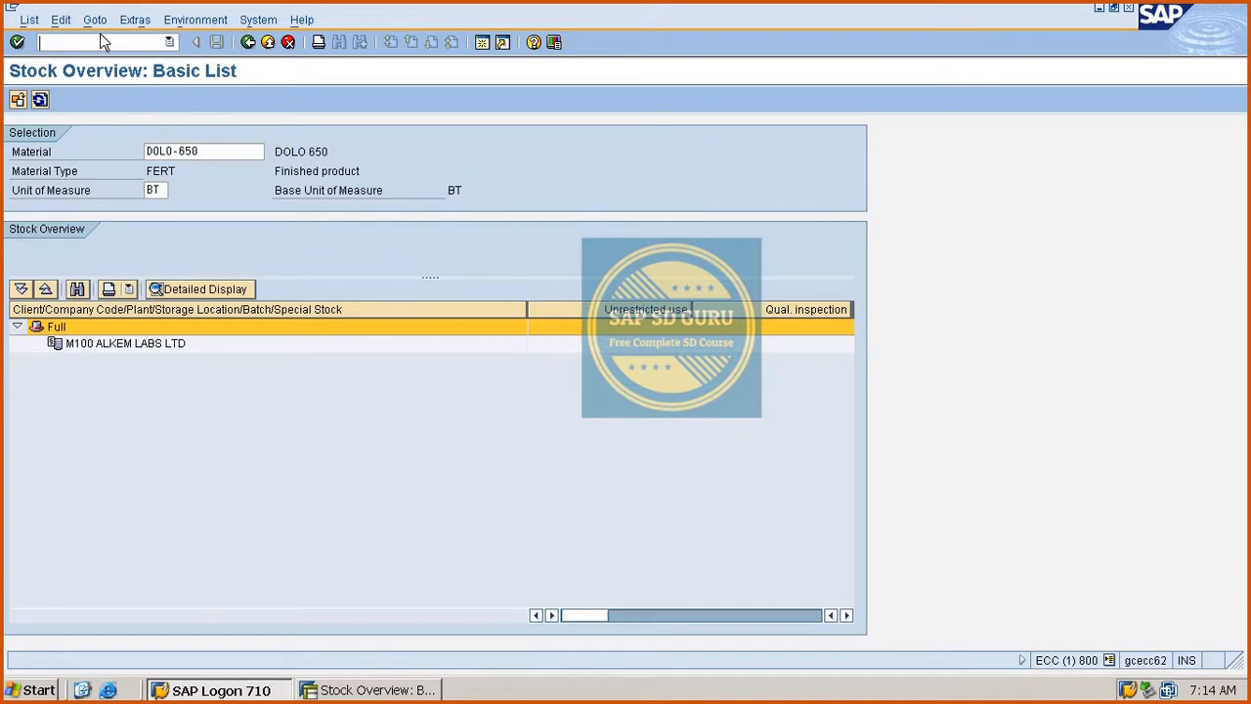
pyautogui.write('/nmb1c')
pyautogui.press('Return')
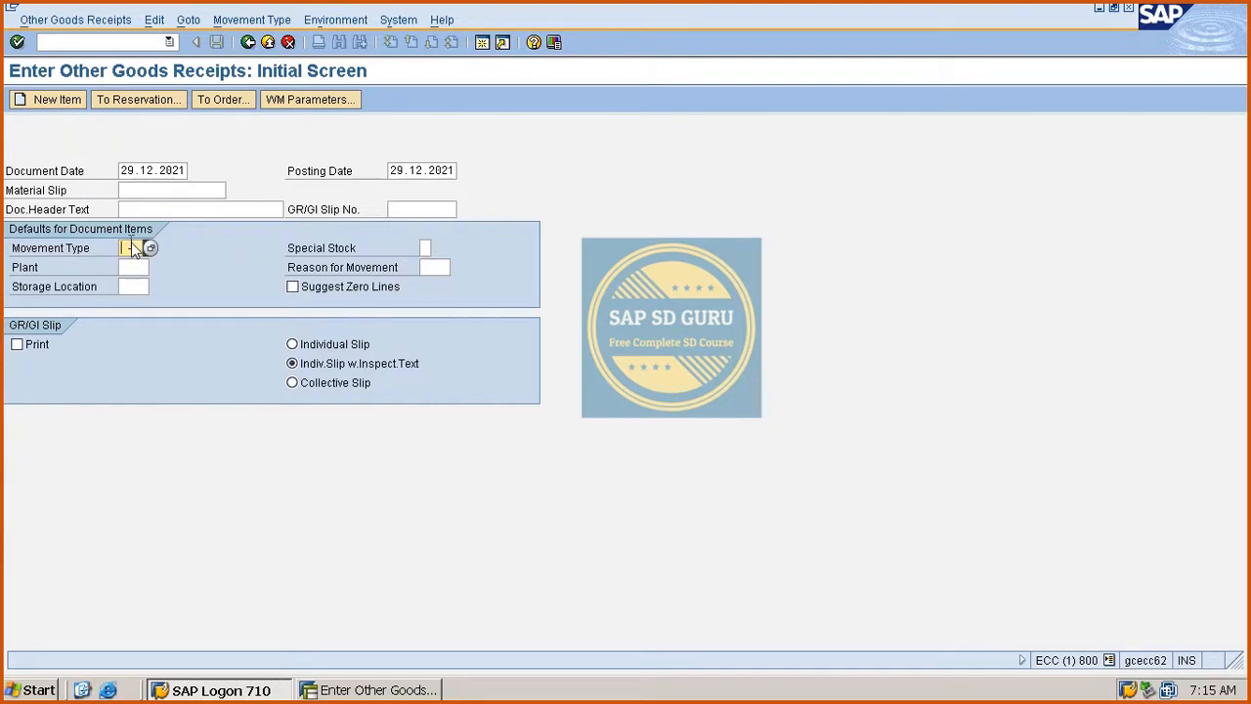
# - Enter movement type 561, plant M100 and storage location M101 as the goods receipt defaults and submit them
pyautogui.write('561')
pyautogui.click(125, 269)
pyautogui.write('m100')
pyautogui.press('Tab')
pyautogui.click(128, 288)
pyautogui.write('m101')
pyautogui.press('Return')
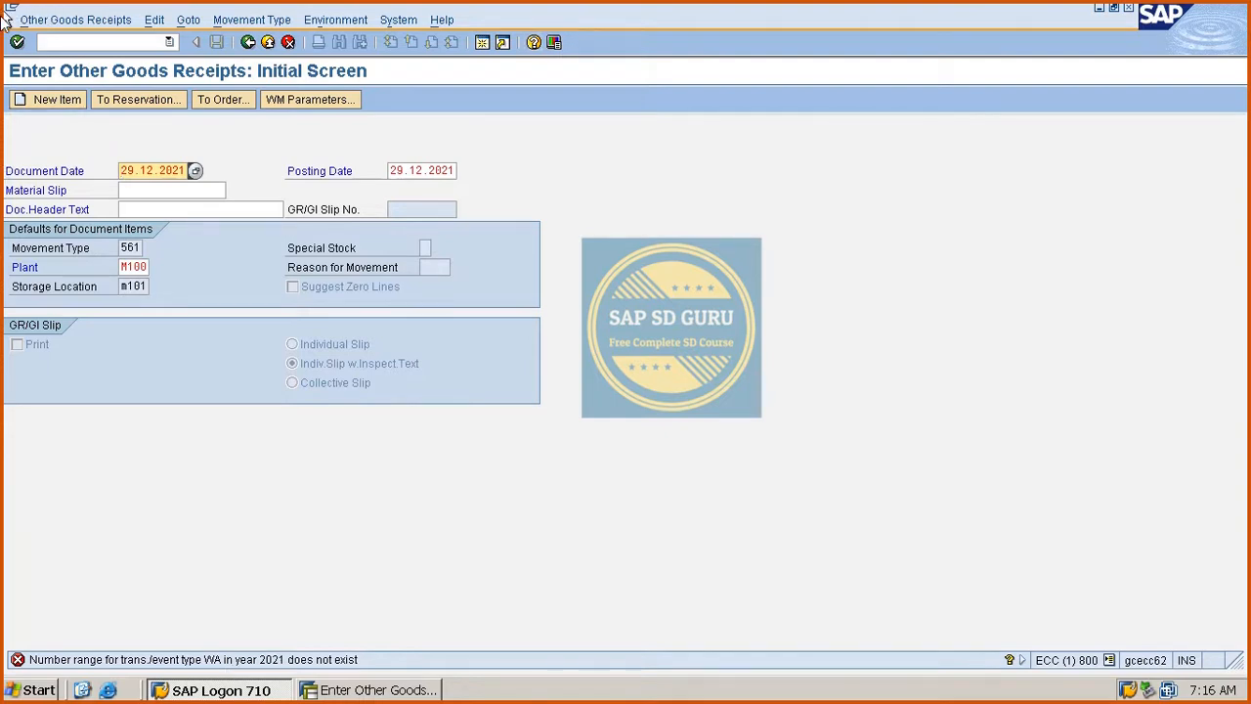
# - Open the number range maintenance for material and physical inventory documents (OMBT) in a new session
pyautogui.click(102, 43)
pyautogui.write('/')
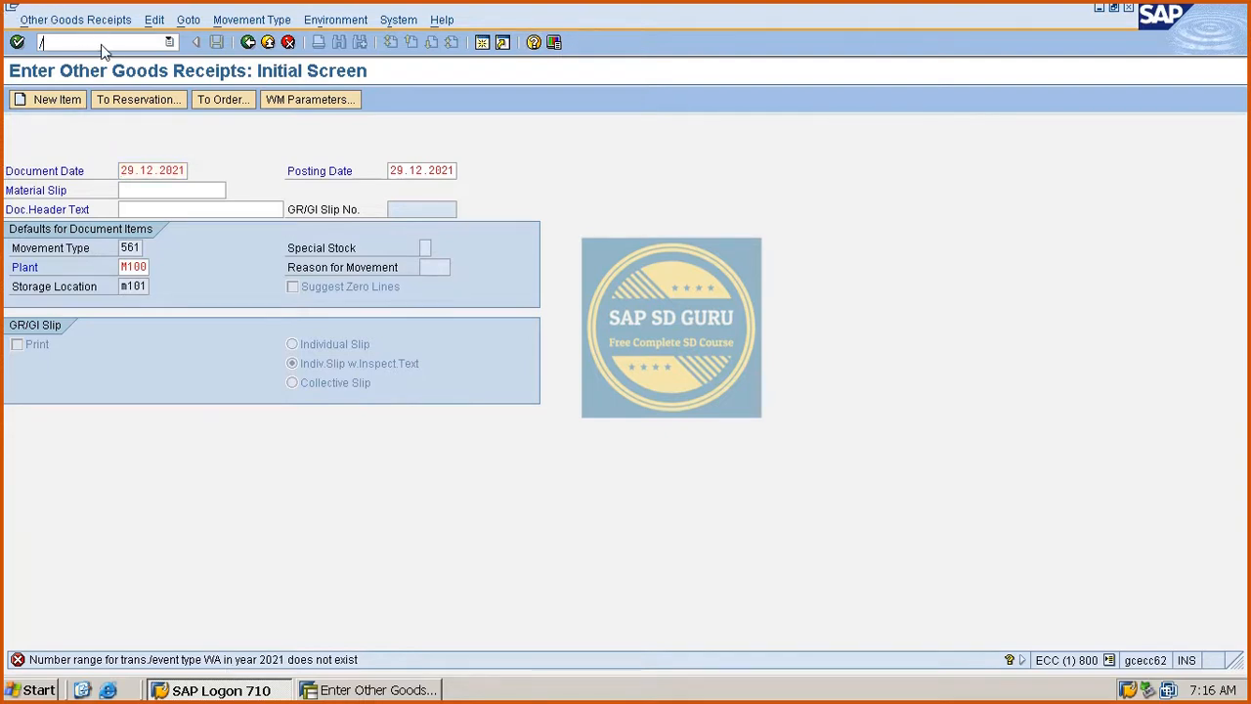
pyautogui.write('ooc')
pyautogui.press('BackSpace')
pyautogui.write('mbt')
pyautogui.press('Return')
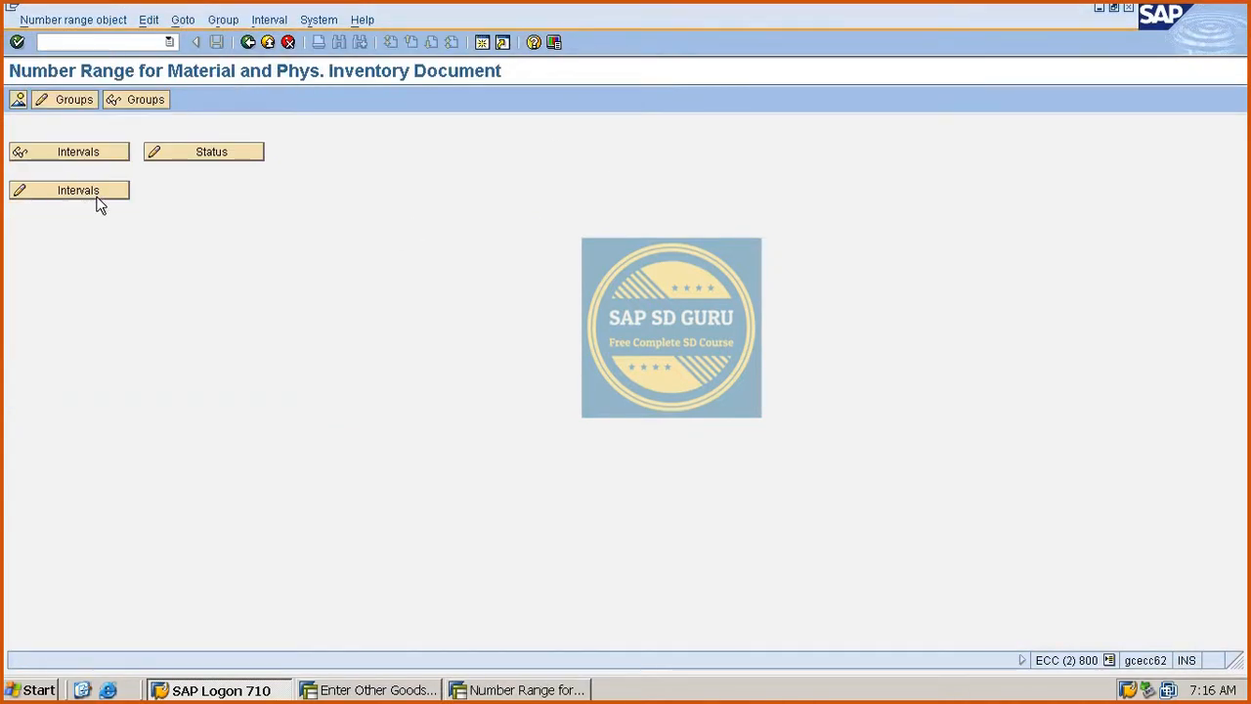
# - Open the interval maintenance for the number range group "Material documents for goods movements and inventory diffs."
pyautogui.click(86, 191)
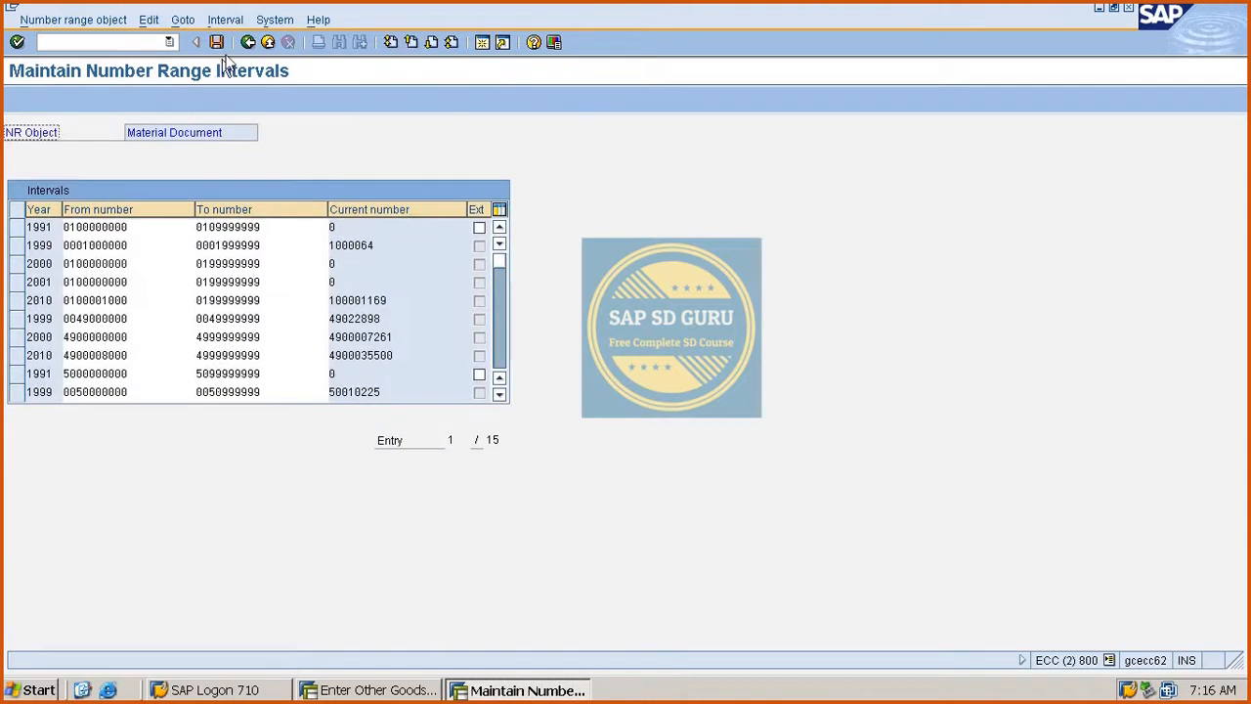
pyautogui.click(248, 43)
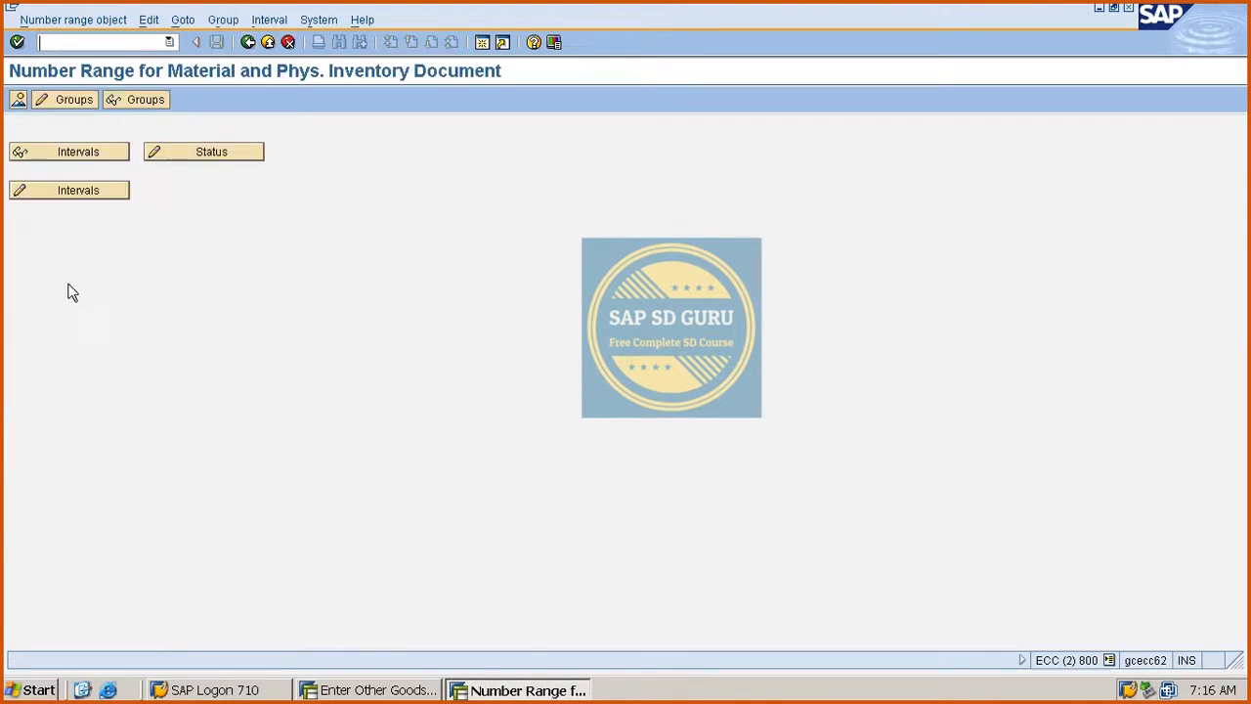
pyautogui.click(55, 102)
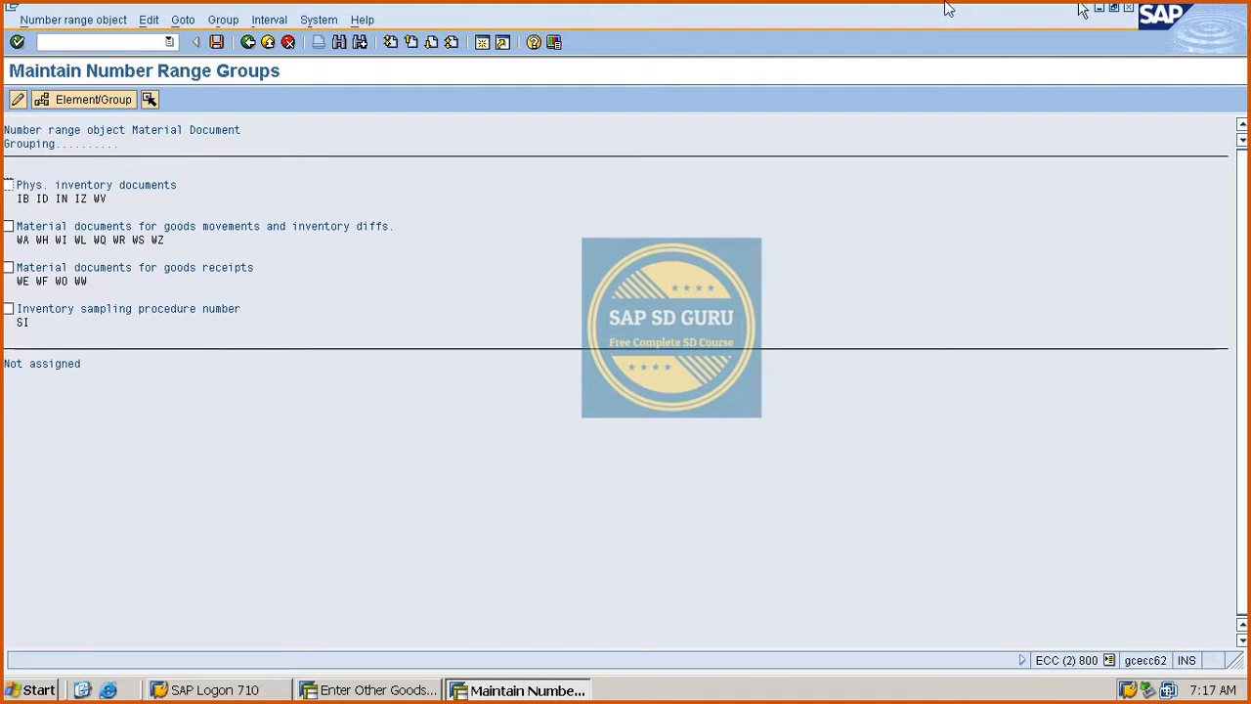
pyautogui.click(9, 226)
pyautogui.click(21, 102)
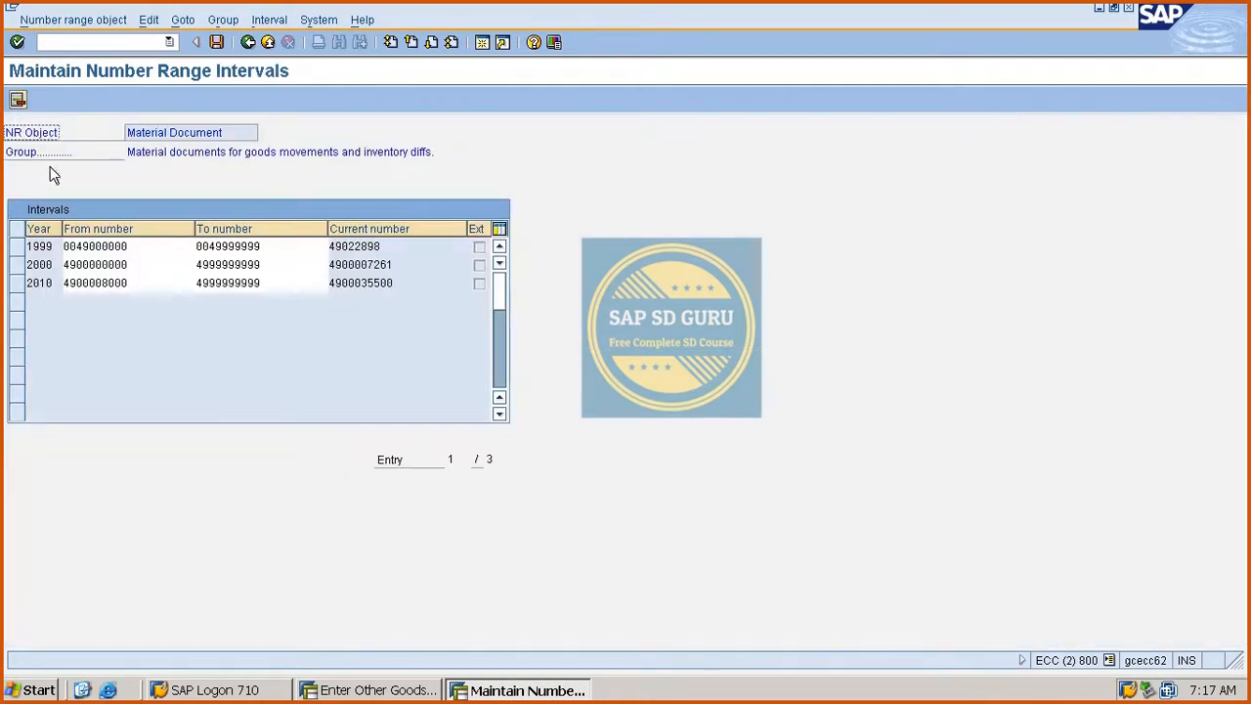
# - Begin inserting a new year, 2021, into the goods movements and inventory differences group
pyautogui.doubleClick(53, 285)
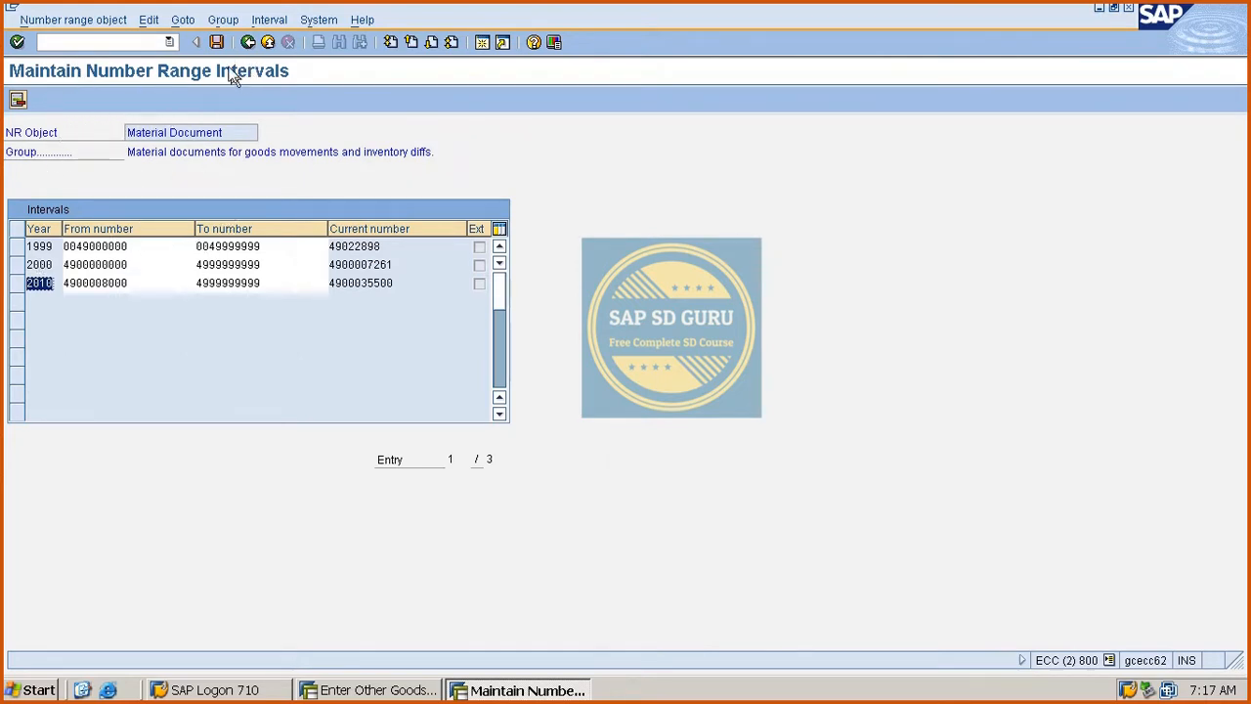
pyautogui.click(116, 22)
pyautogui.moveTo(148, 23)
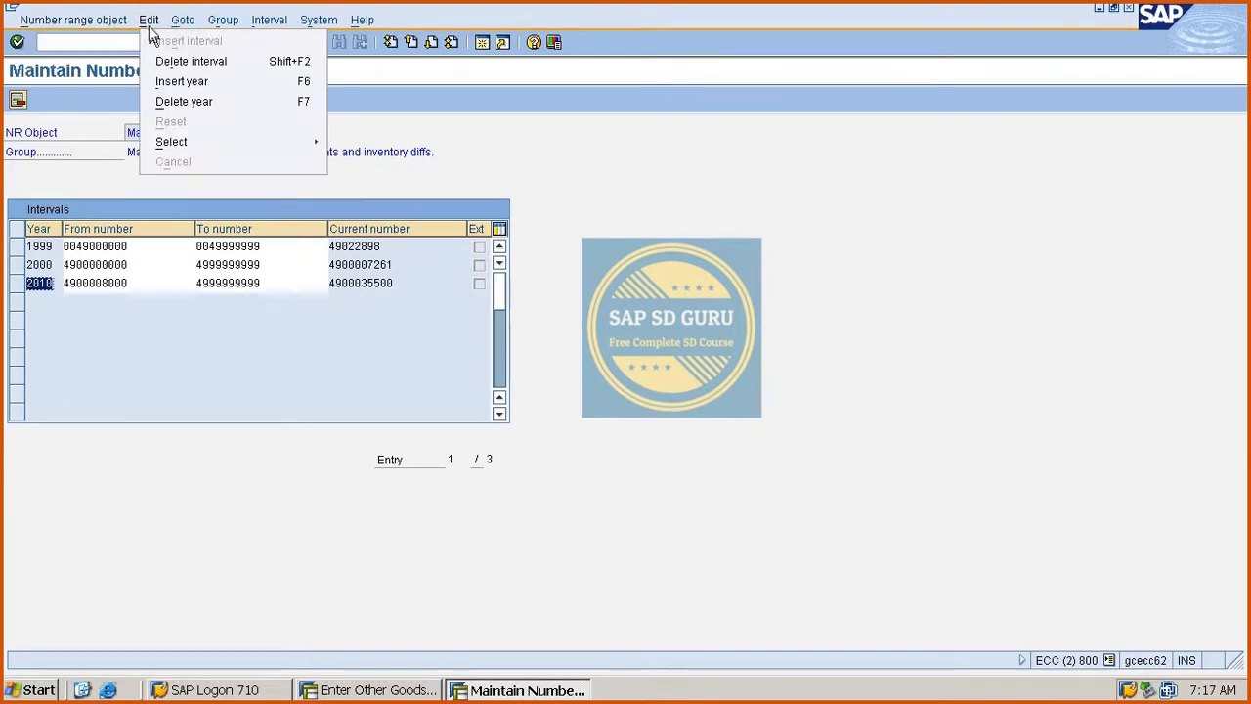
pyautogui.click(196, 81)
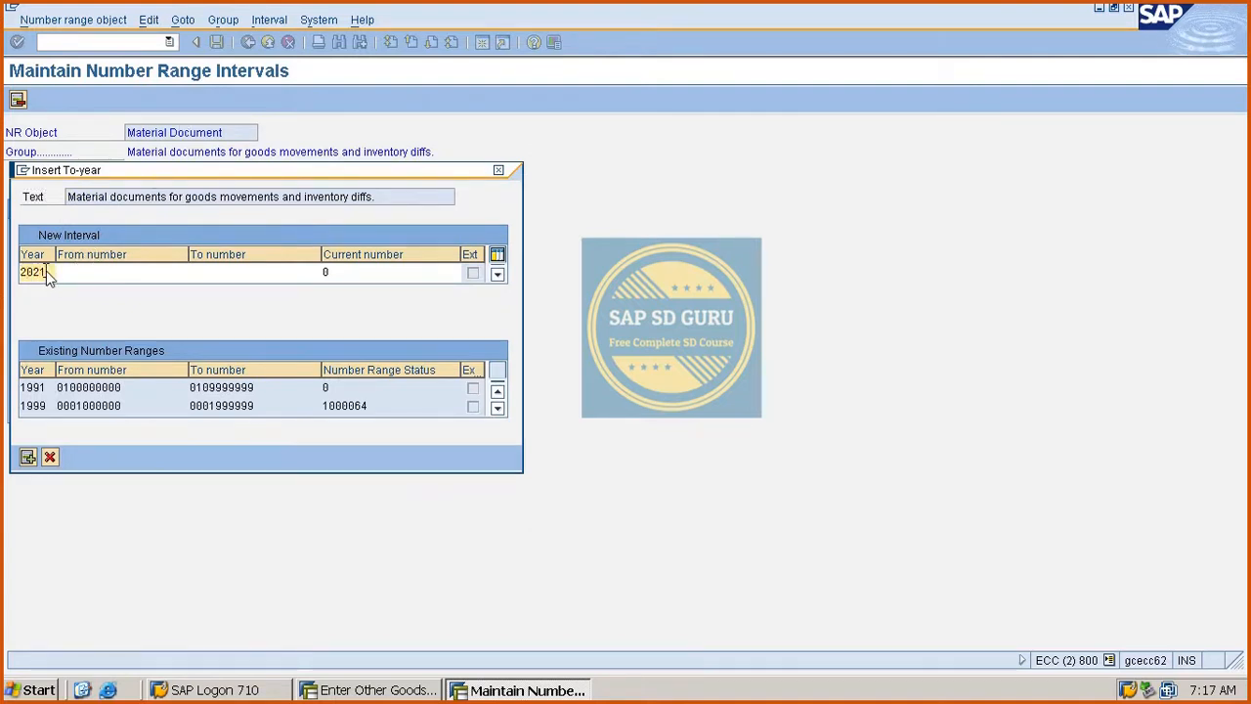
pyautogui.scroll(-3, 134, 413)
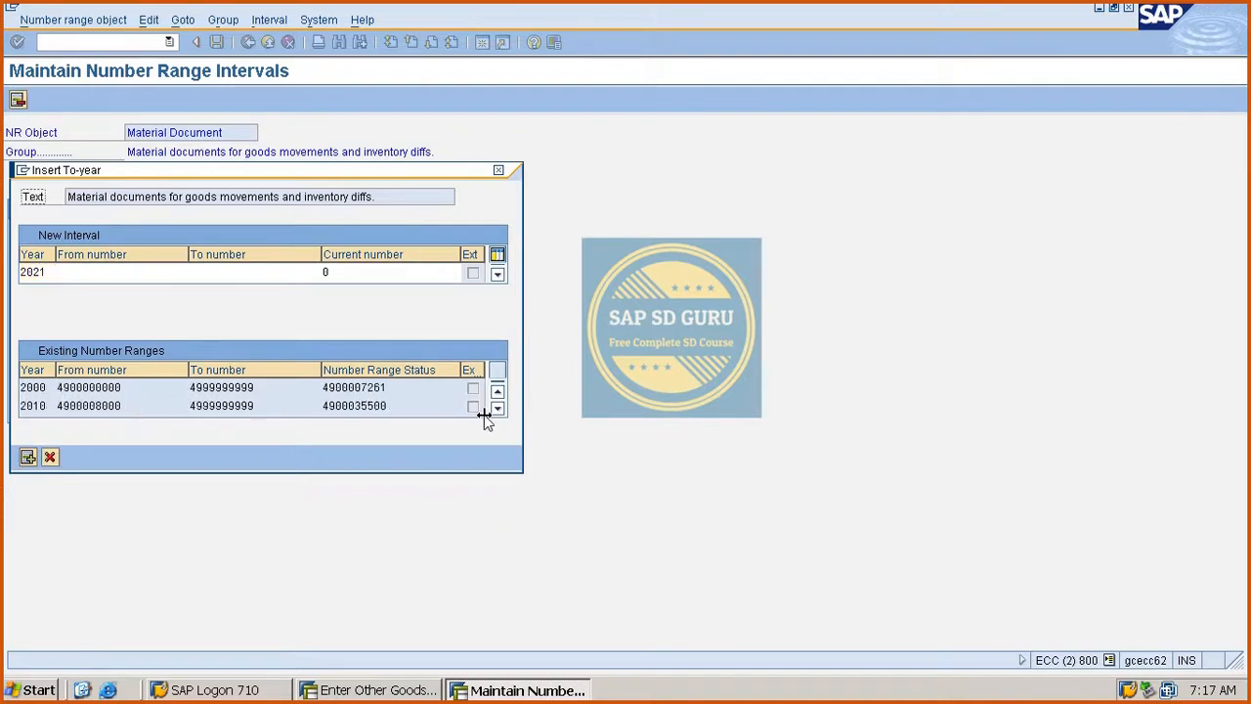
pyautogui.scroll(3, 98, 408)
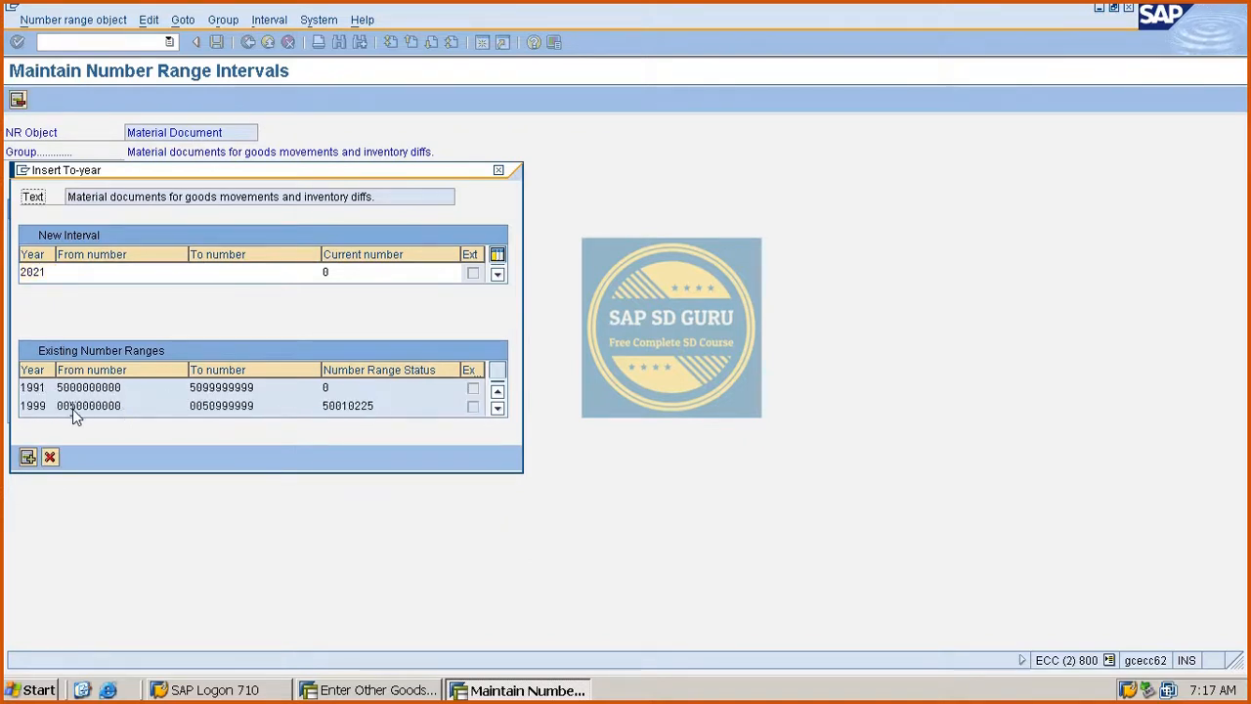
pyautogui.scroll(-3, 73, 408)
pyautogui.scroll(2, 74, 406)
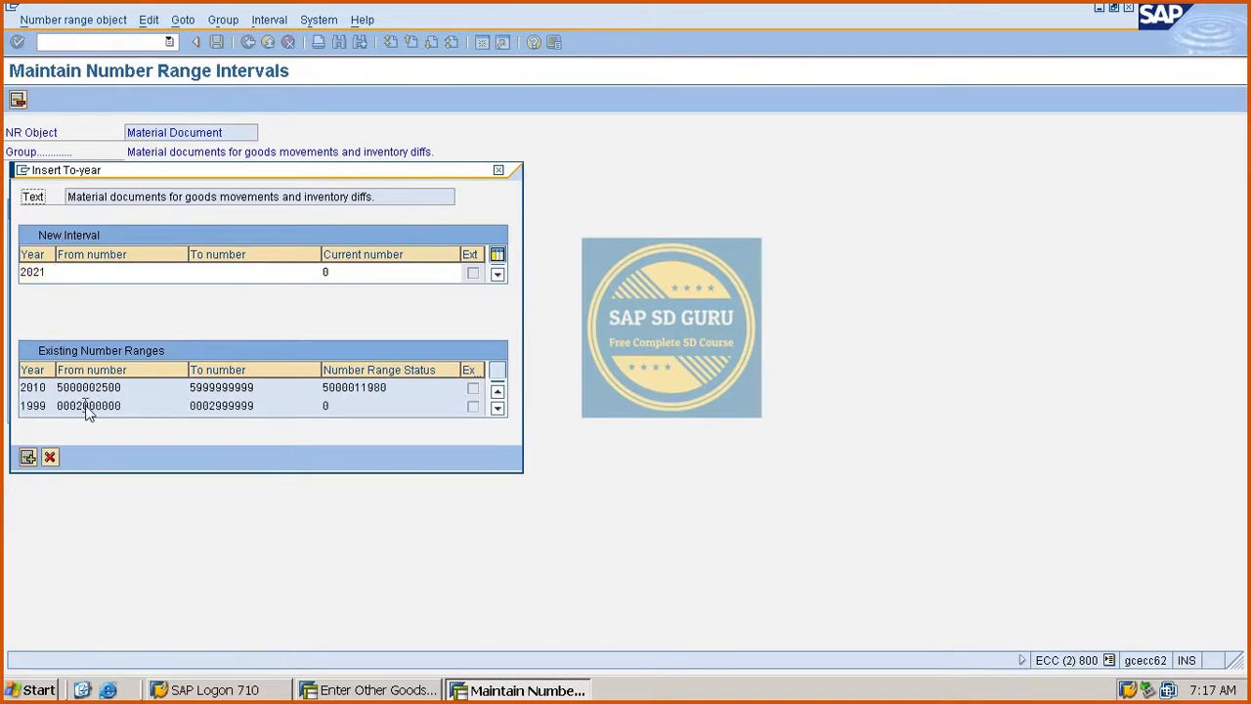
pyautogui.scroll(-4, 89, 405)
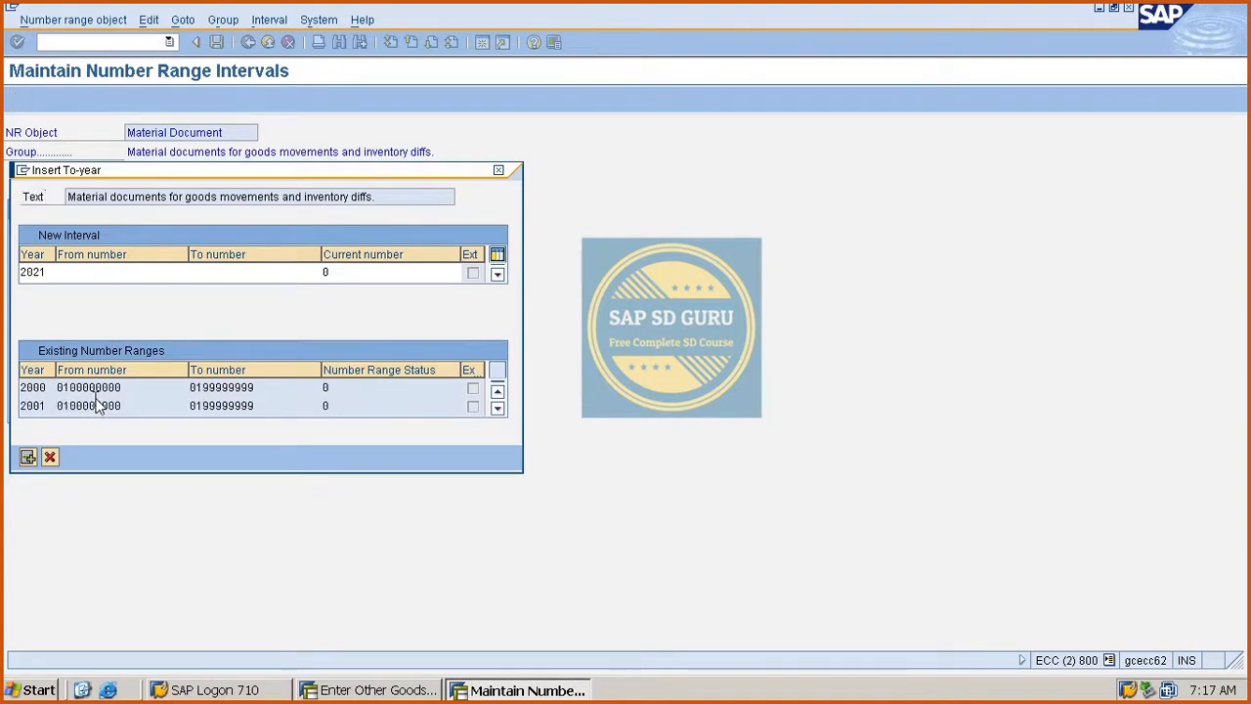
pyautogui.scroll(4, 89, 406)
pyautogui.scroll(-1, 98, 409)
pyautogui.scroll(2, 99, 406)
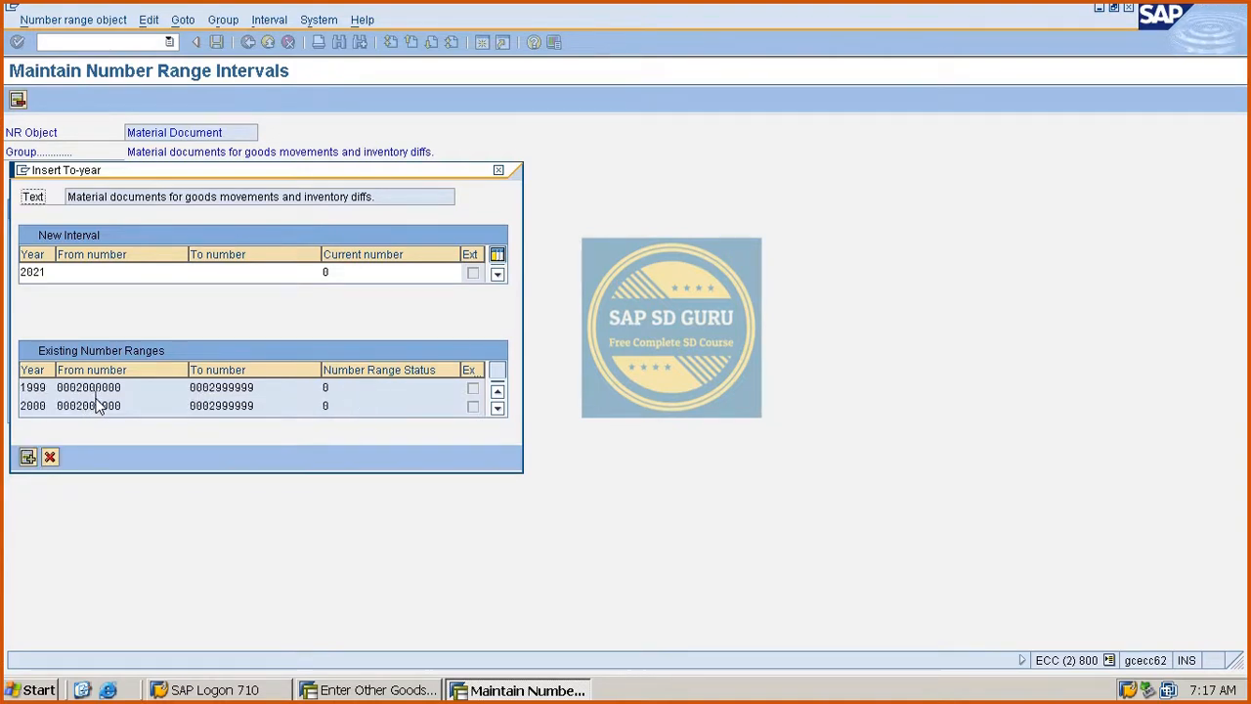
pyautogui.scroll(-2, 99, 406)
pyautogui.scroll(-1, 98, 406)
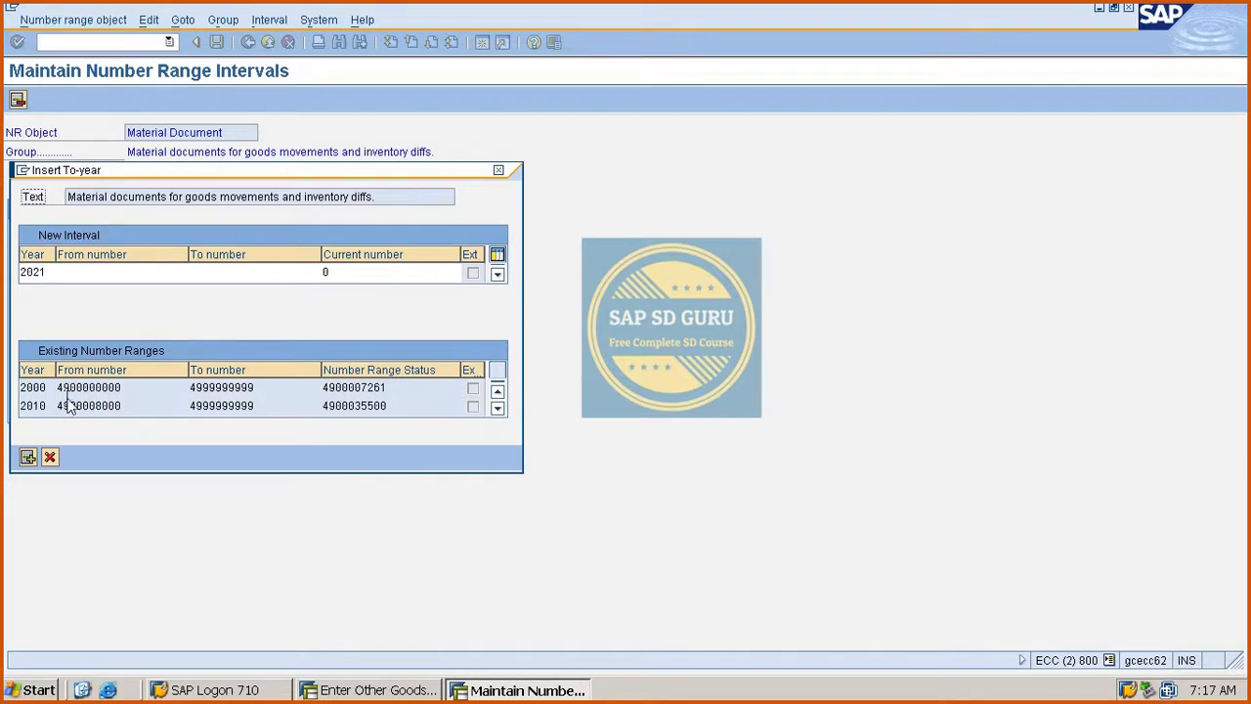
pyautogui.moveTo(61, 407); pyautogui.dragTo(150, 409)
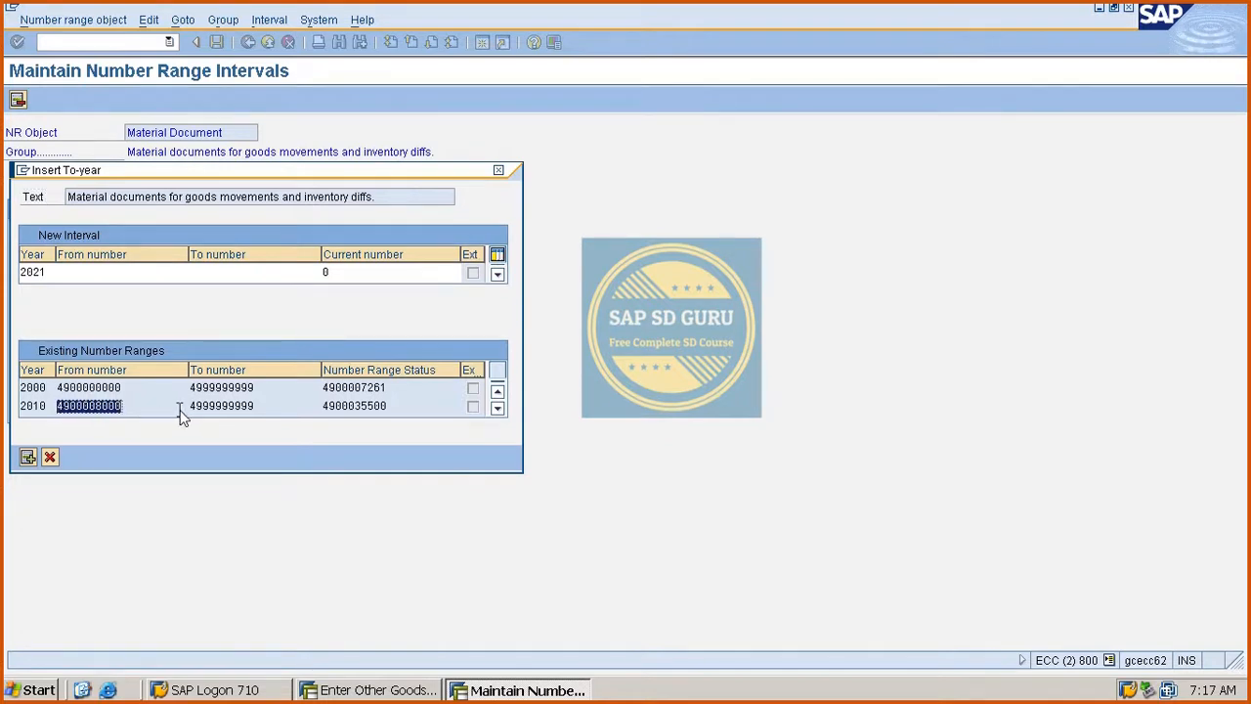
pyautogui.click(180, 408)
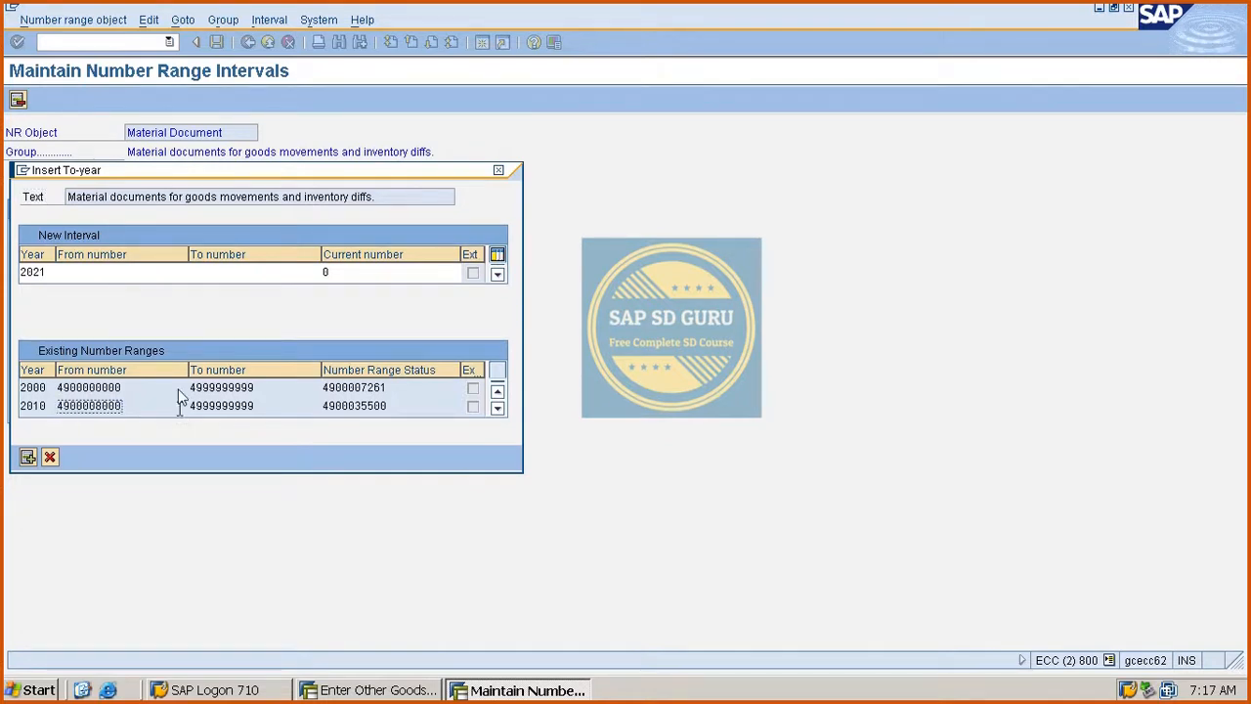
pyautogui.click(142, 273)
pyautogui.hotkey('ctrl', 'v')
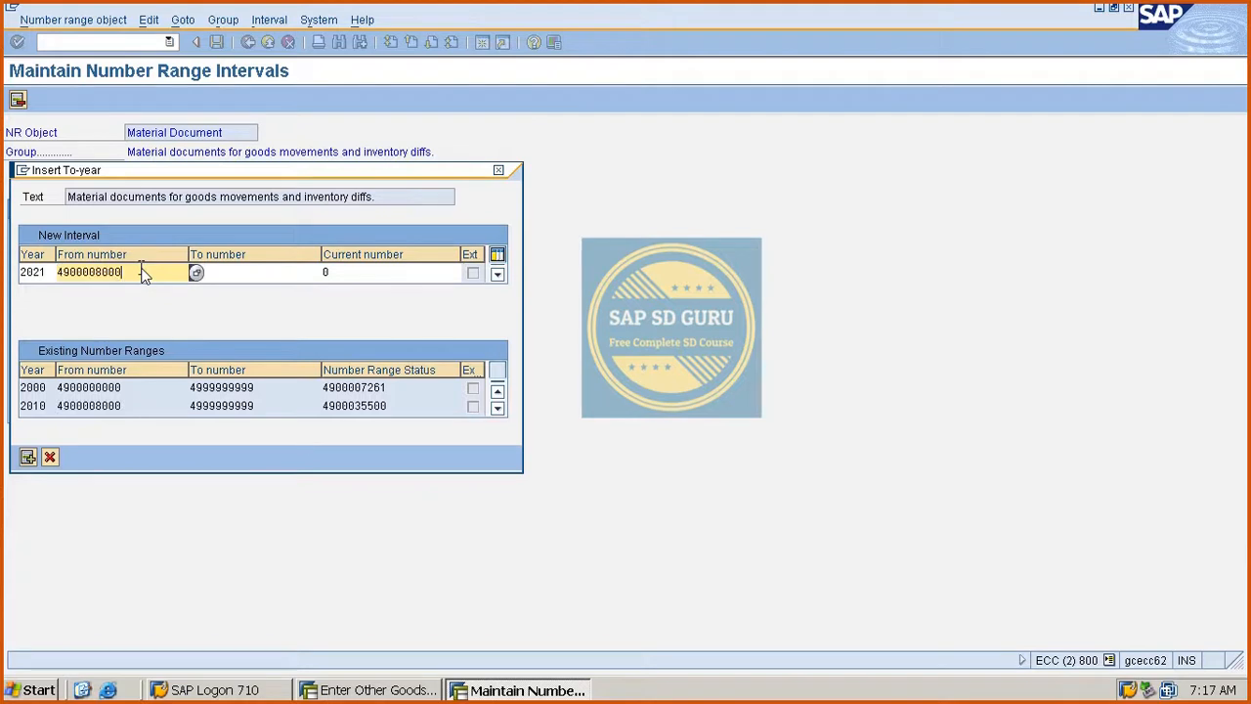
pyautogui.moveTo(193, 407); pyautogui.dragTo(290, 403)
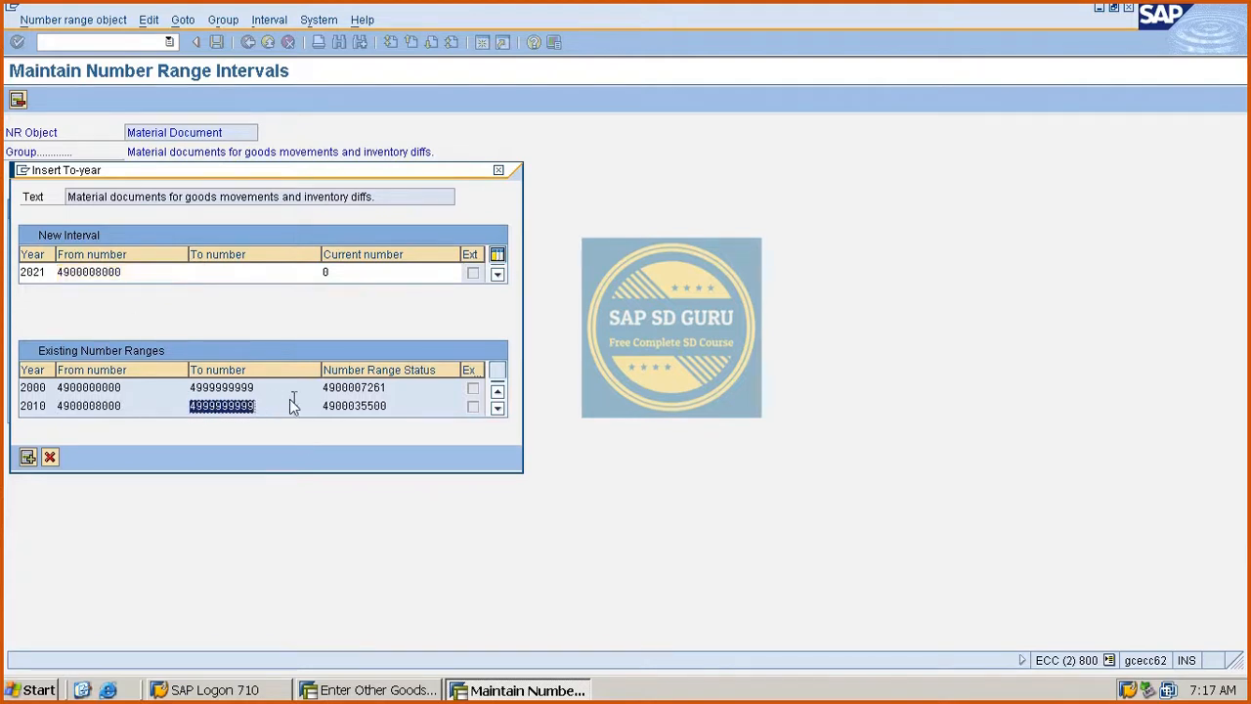
pyautogui.hotkey('ctrl', 'c')
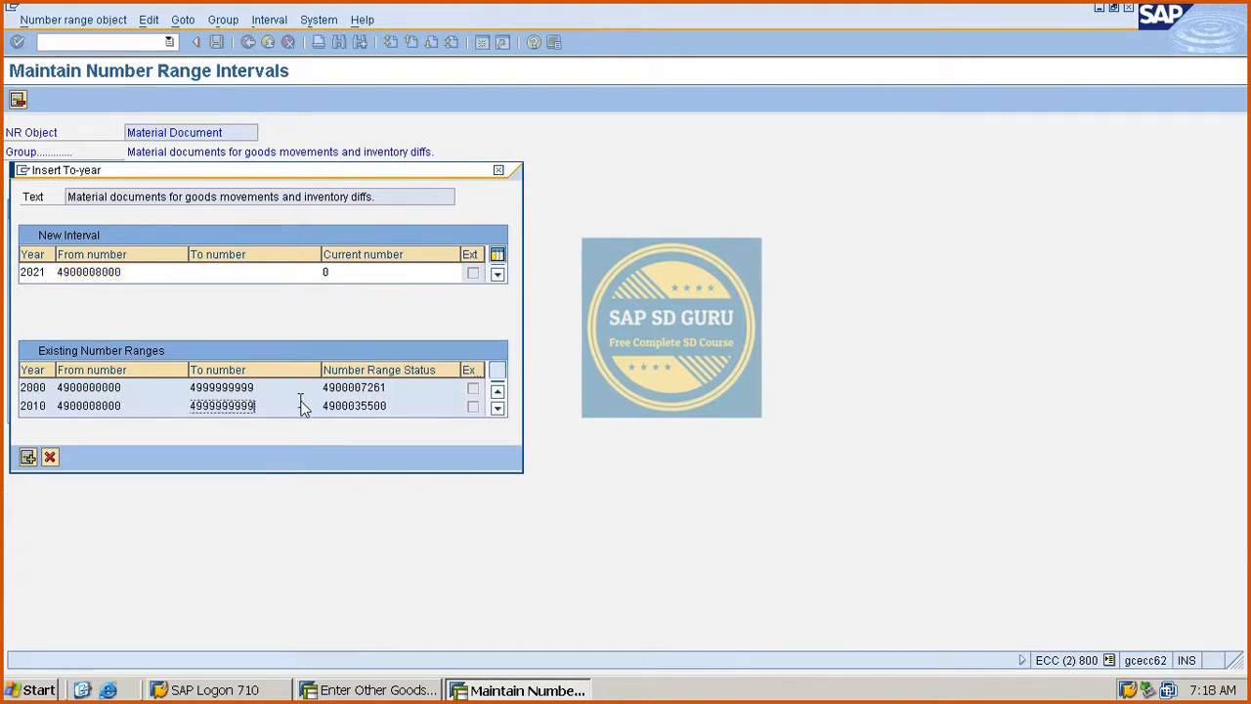
pyautogui.click(282, 278)
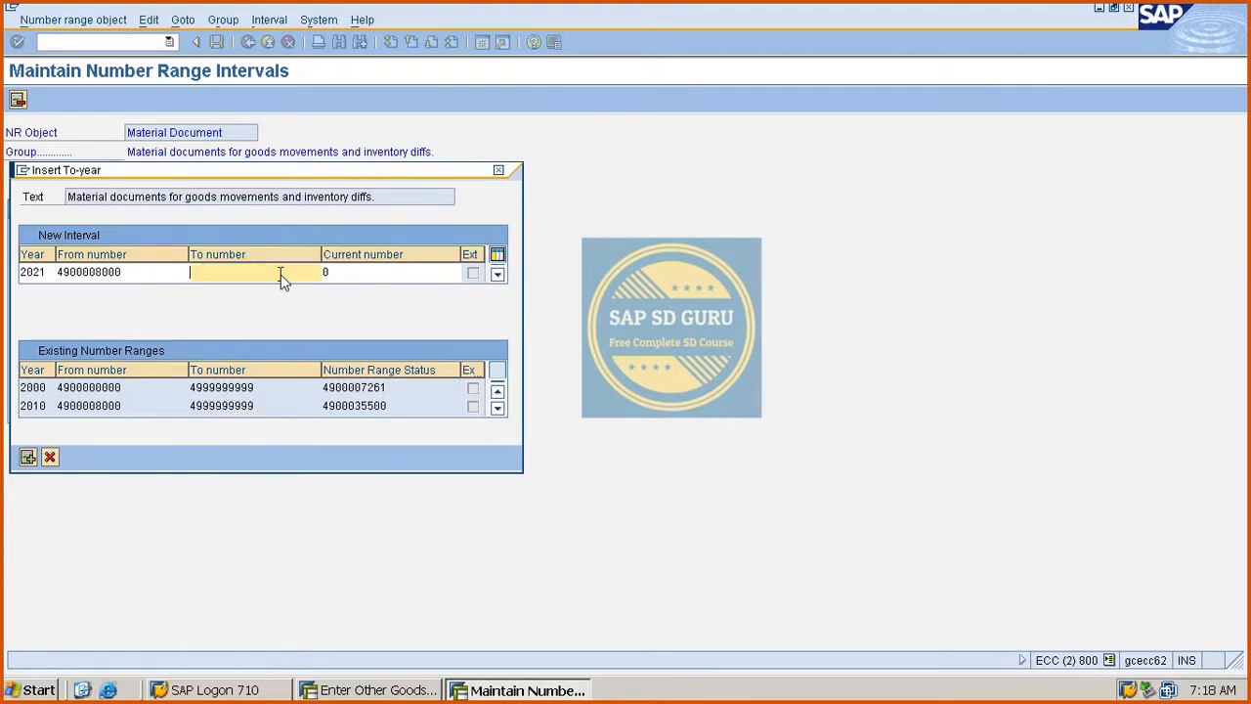
pyautogui.hotkey('ctrl', 'v')
pyautogui.press('Return')
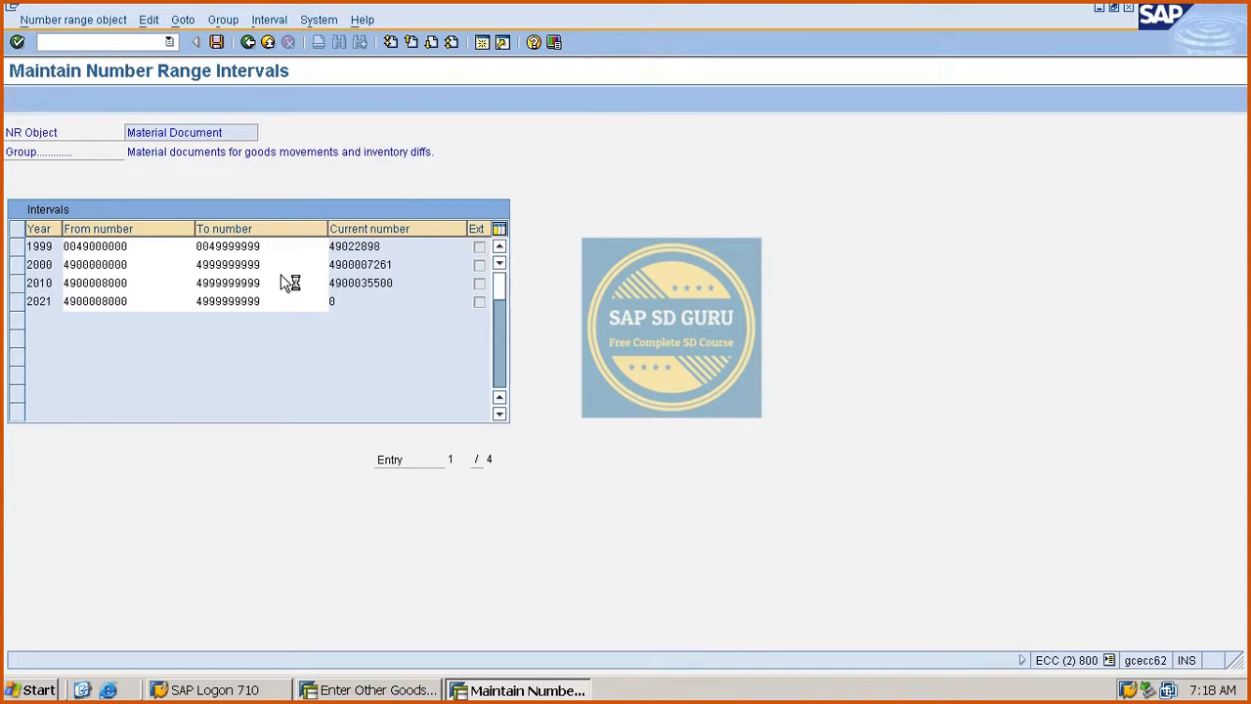
pyautogui.hotkey('ctrl', 's')
pyautogui.press('Return')
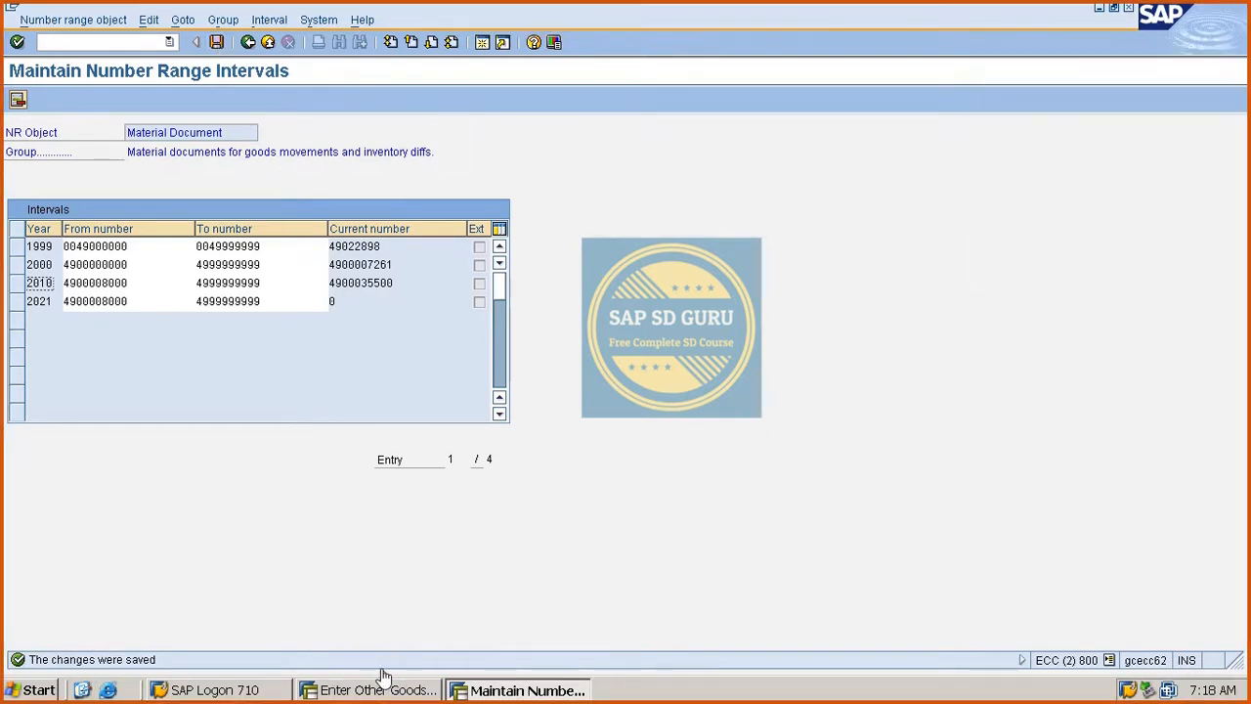
# - Switch back to the goods receipt session and resubmit its initial data
pyautogui.click(412, 690)
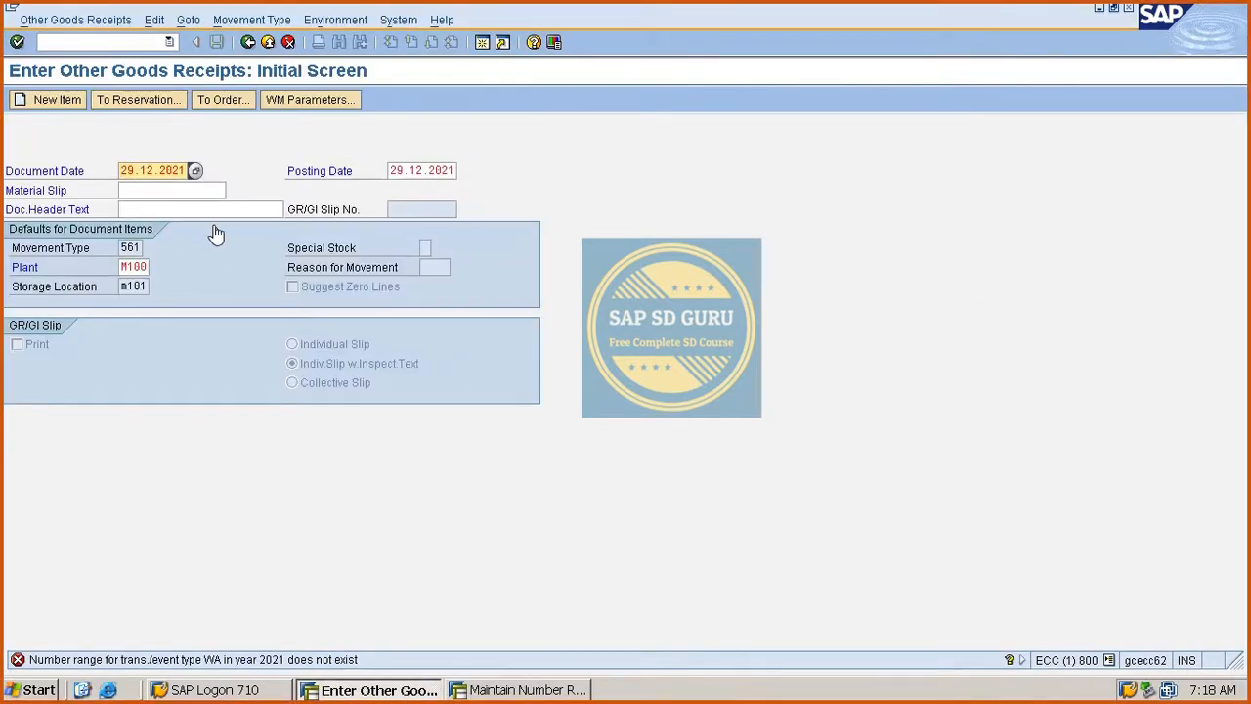
pyautogui.press('Return')
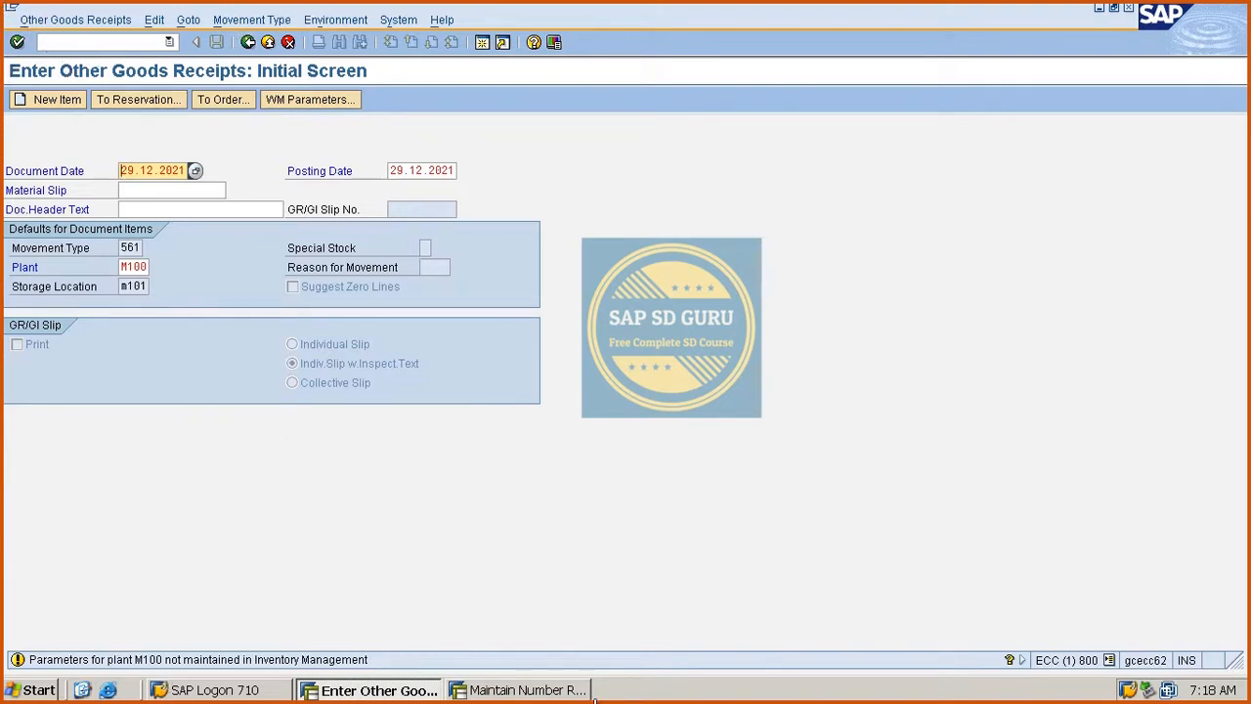
# - Open the SAP Reference IMG from the Customizing project screen in a separate session
pyautogui.click(525, 691)
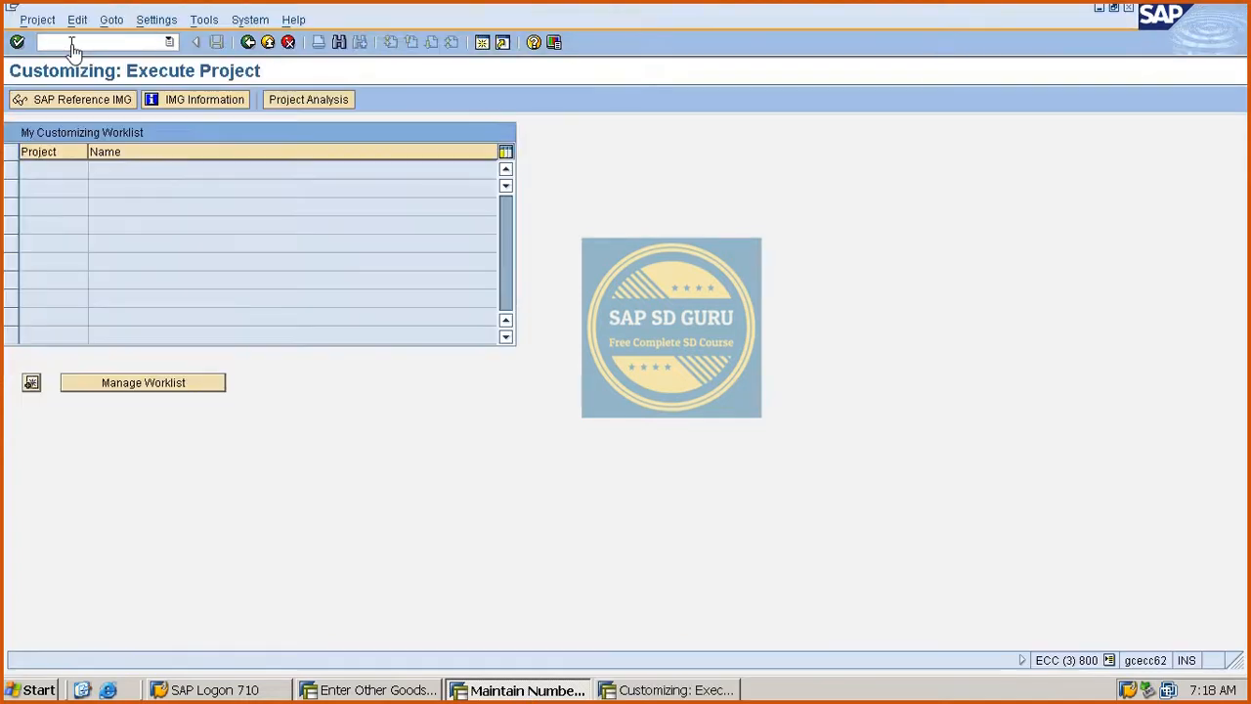
pyautogui.click(78, 94)
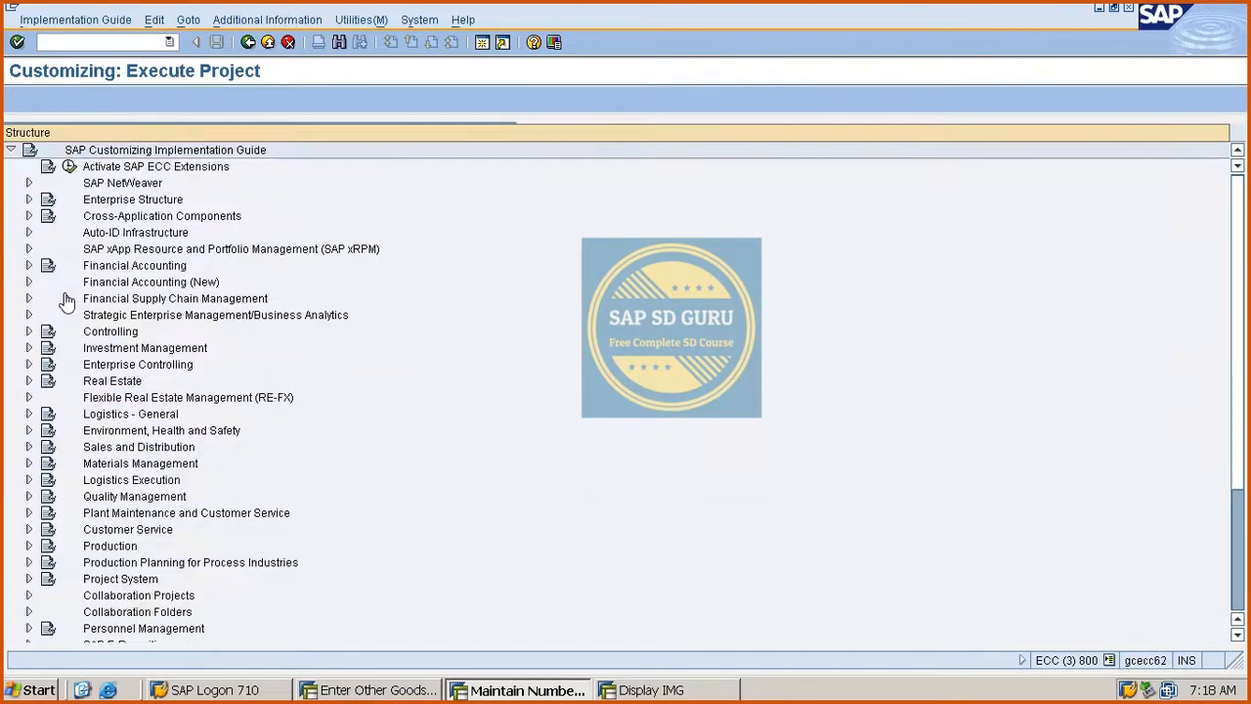
# - Open Plant Parameters under Materials Management > Inventory Management and Physical Inventory in the IMG structure
pyautogui.click(29, 466)
pyautogui.scroll(-2, 108, 531)
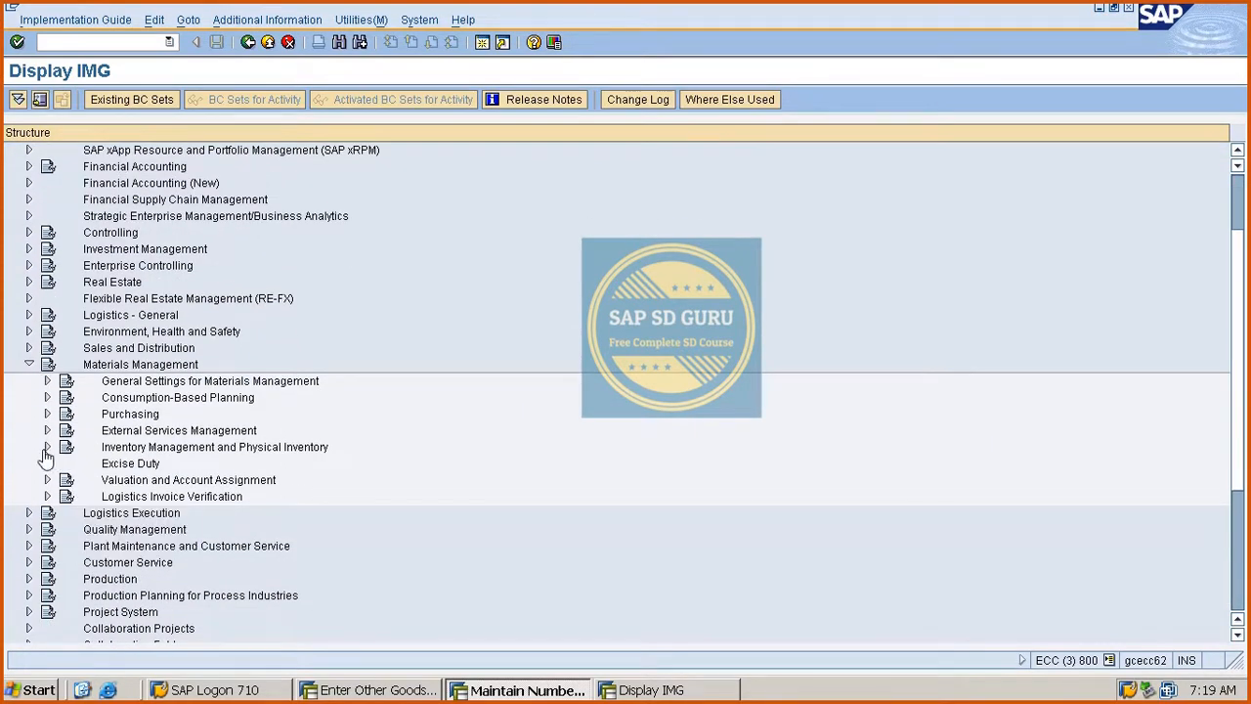
pyautogui.click(47, 448)
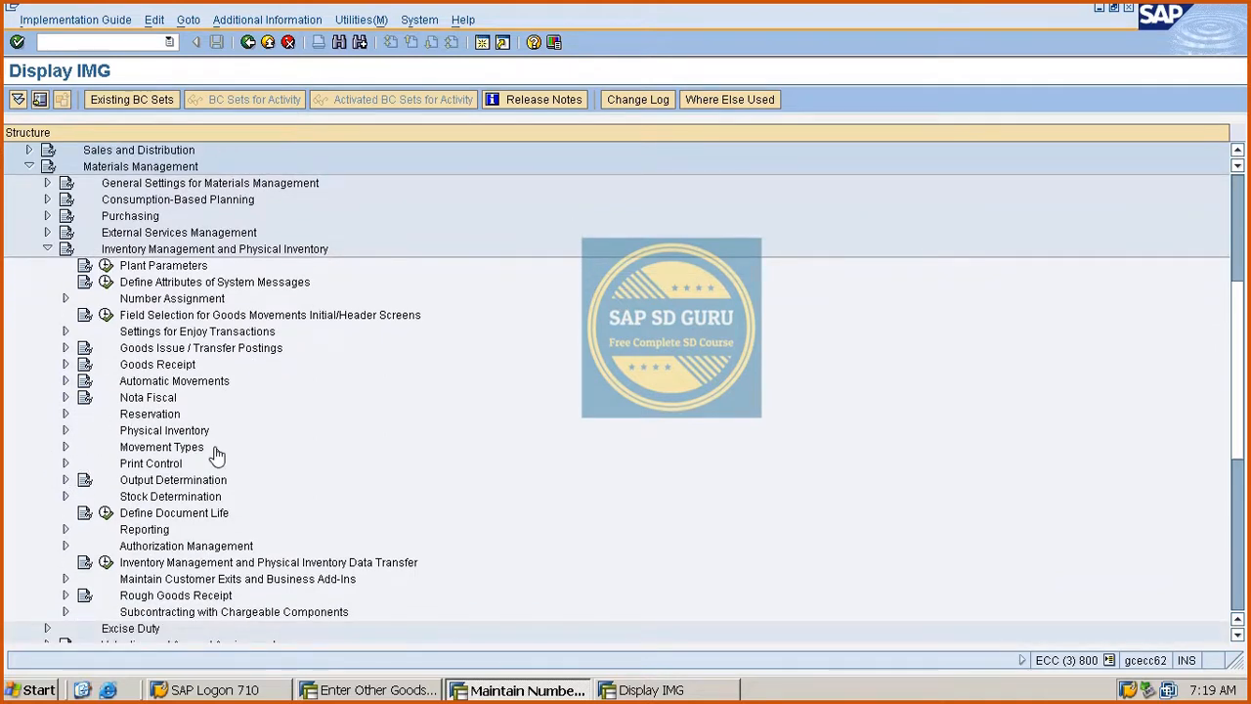
pyautogui.click(105, 266)
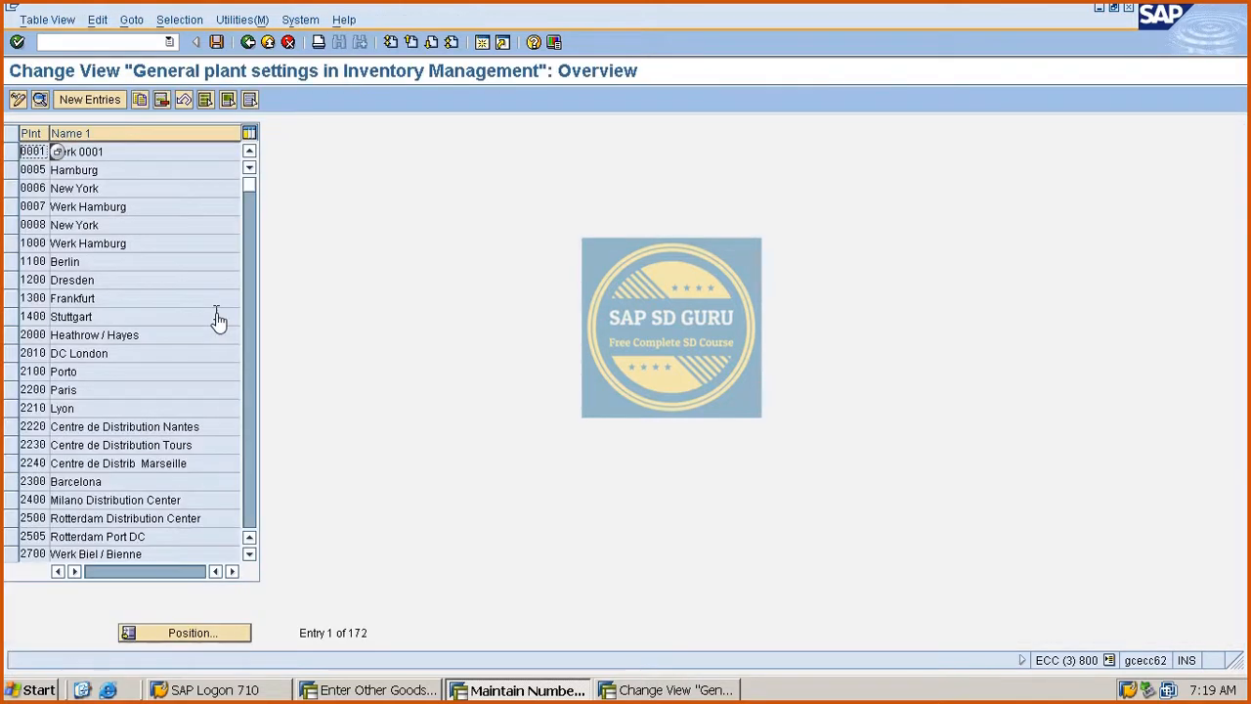
# - Position the plant settings overview at plant 1000
pyautogui.click(216, 636)
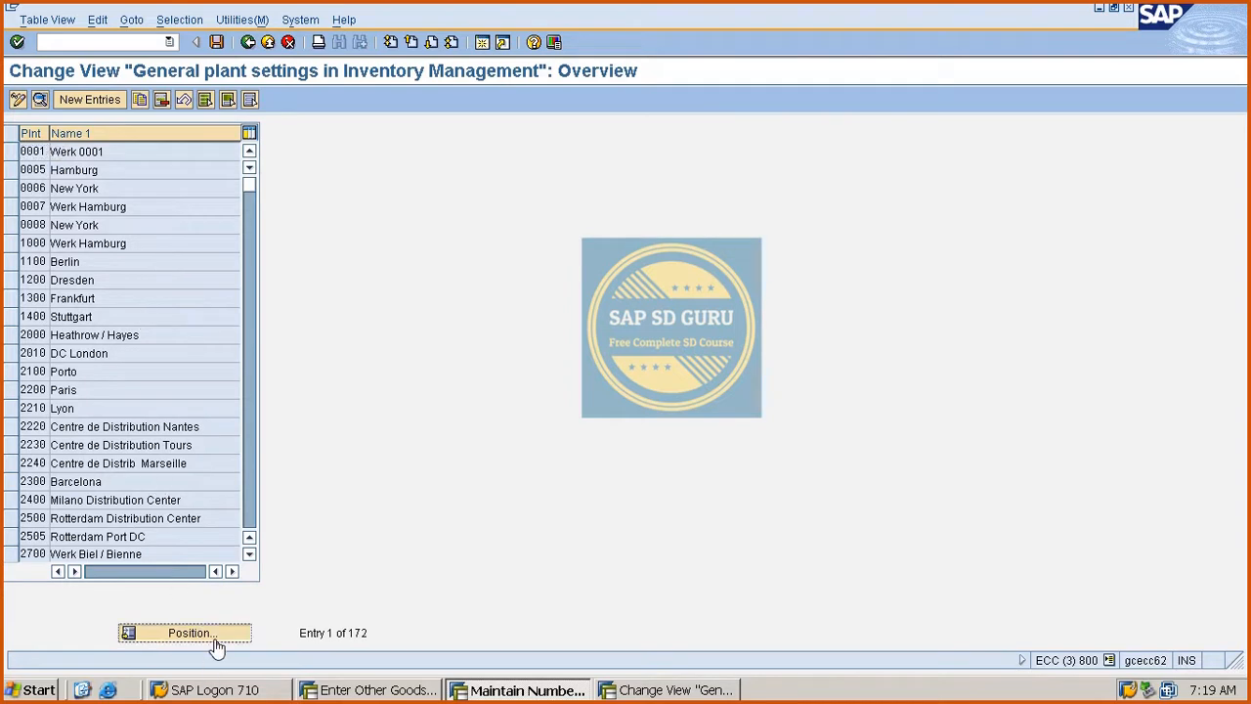
pyautogui.write('m10')
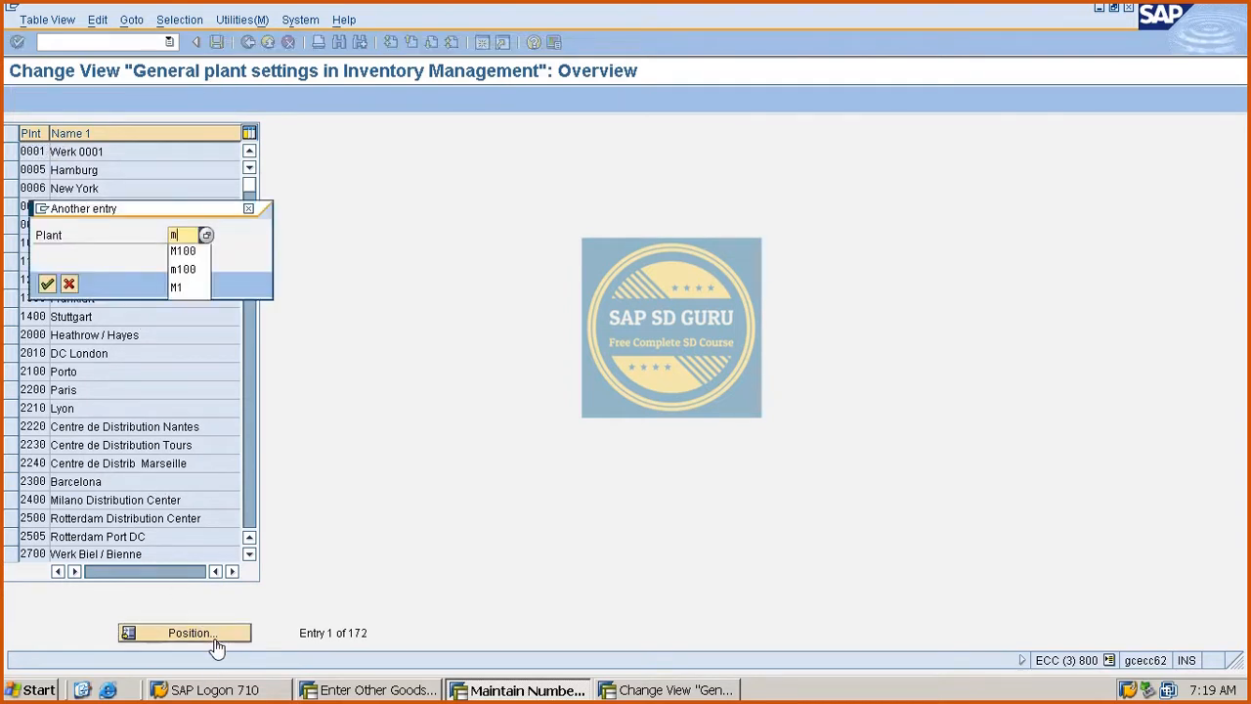
pyautogui.press('BackSpace')
pyautogui.press('BackSpace')
pyautogui.press('BackSpace')
pyautogui.press('BackSpace')
pyautogui.write('100')
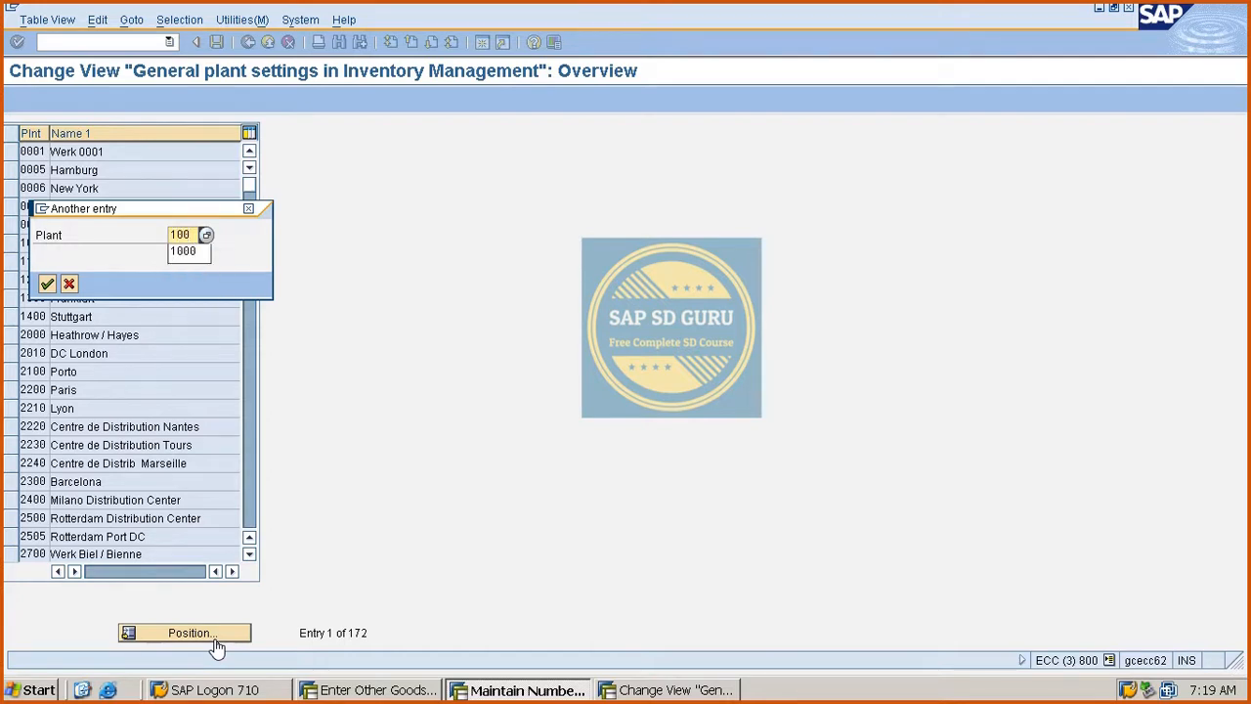
pyautogui.write('0')
pyautogui.press('Return')
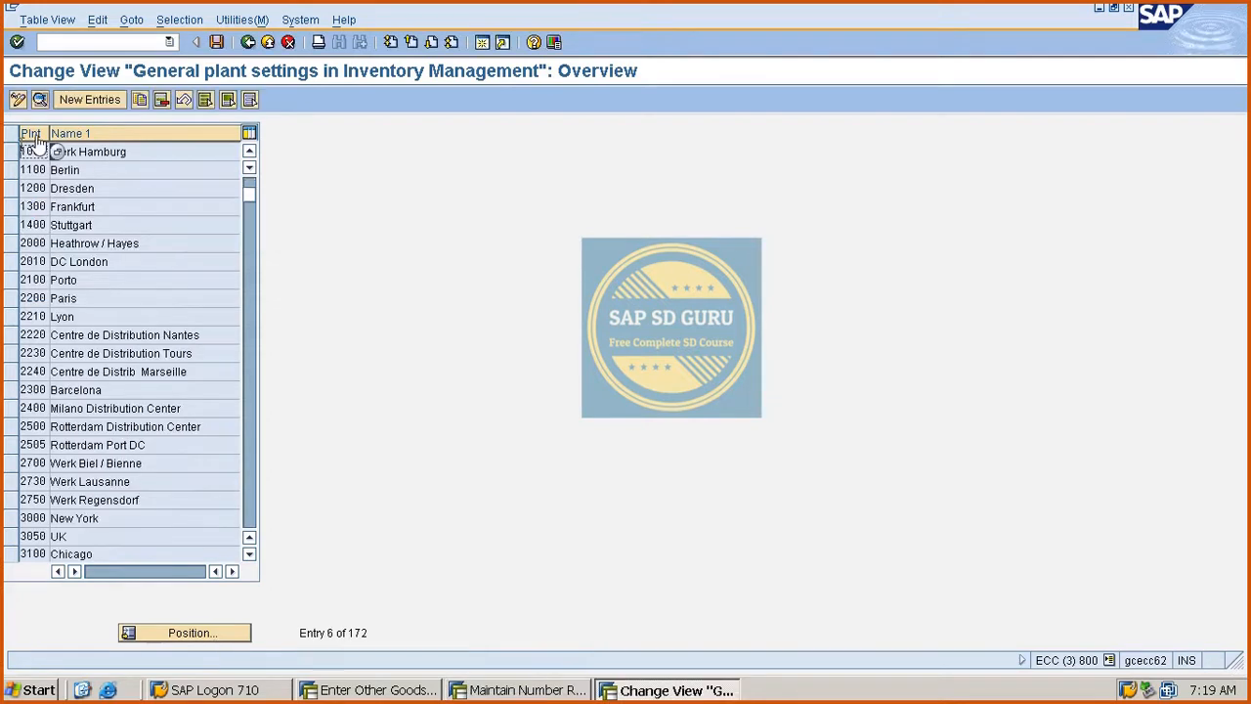
# - Copy the inventory management settings of plant 1000 to plant M100
pyautogui.click(12, 154)
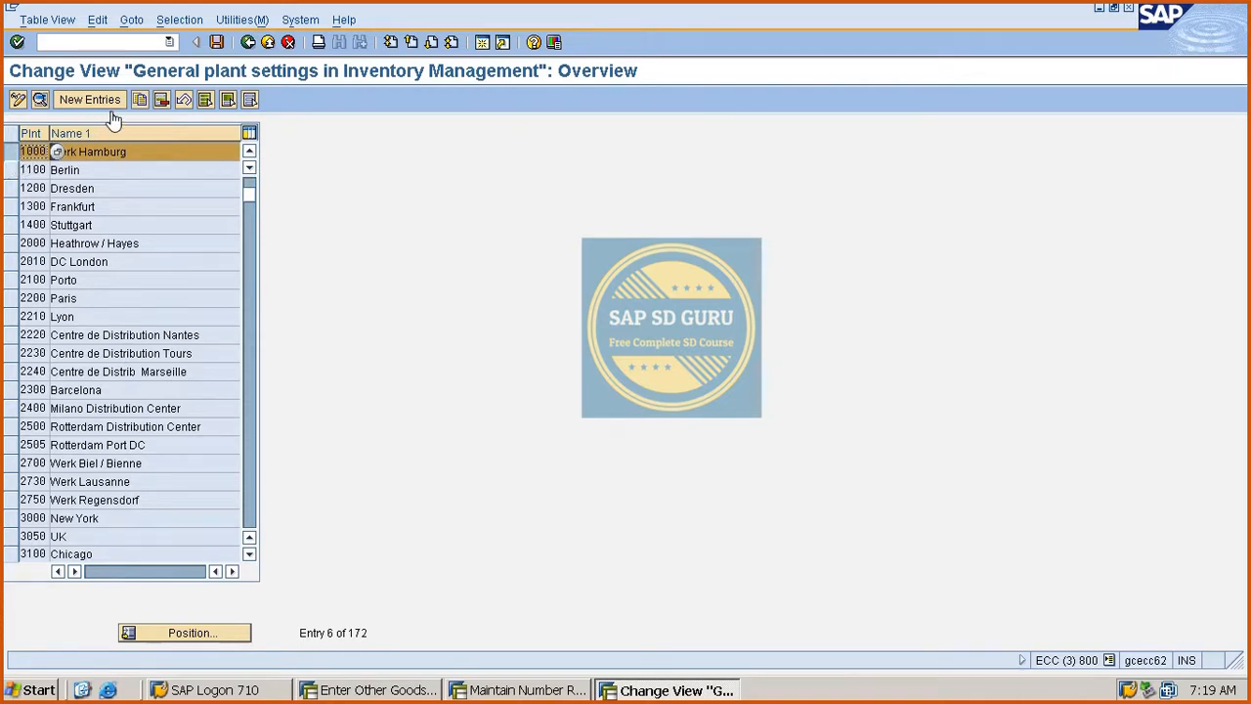
pyautogui.click(140, 101)
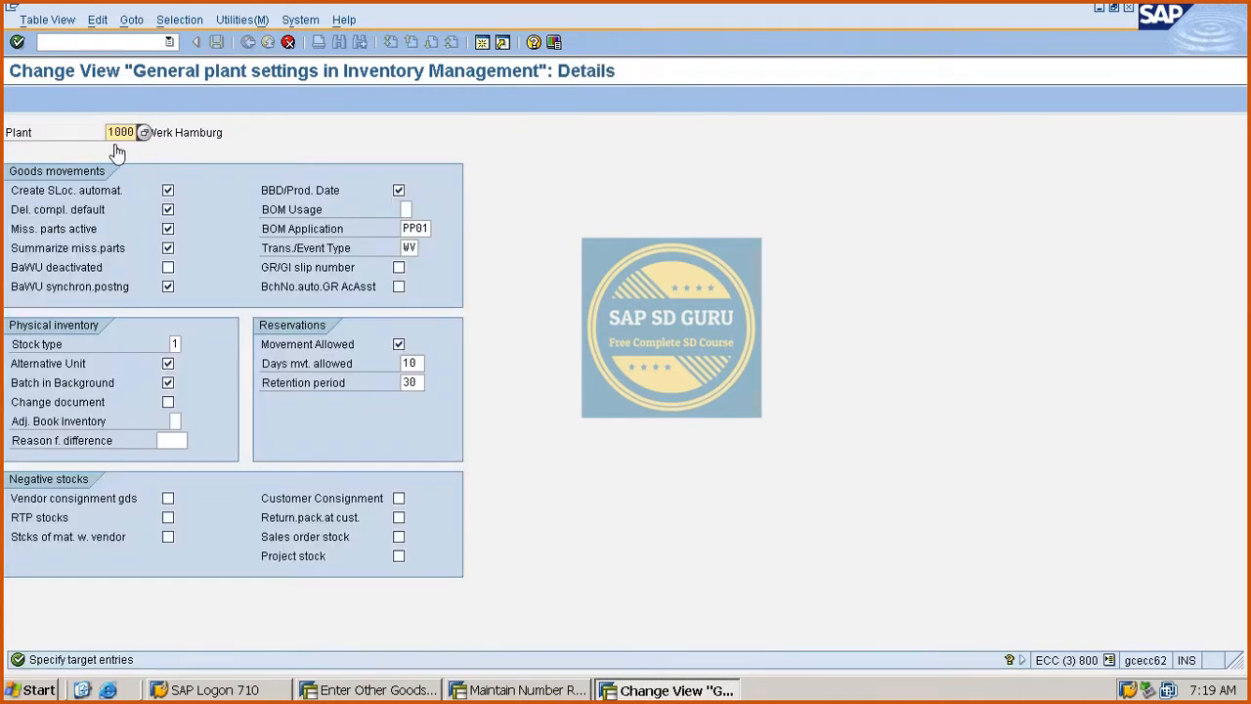
pyautogui.moveTo(113, 139); pyautogui.dragTo(469, 155)
pyautogui.press('Return')
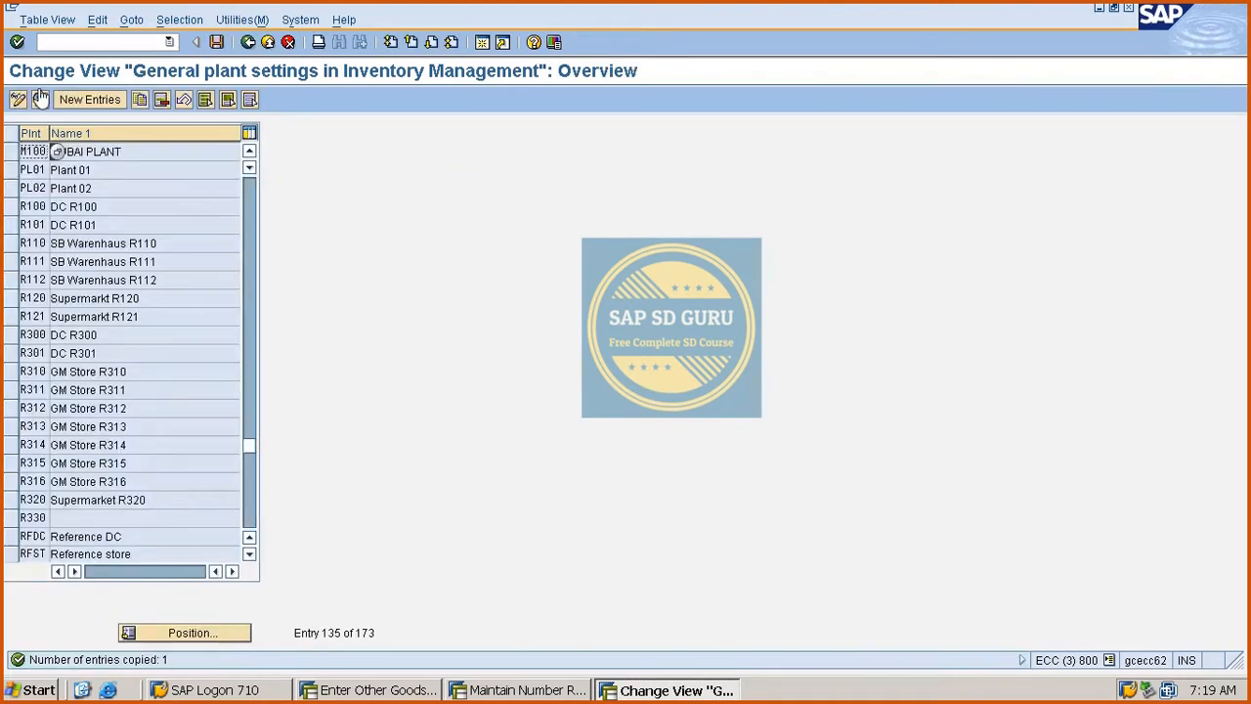
# - Copy the settings of plant M100 to plant M200, save under the proposed Customizing request and leave the overview
pyautogui.click(12, 151)
pyautogui.click(140, 100)
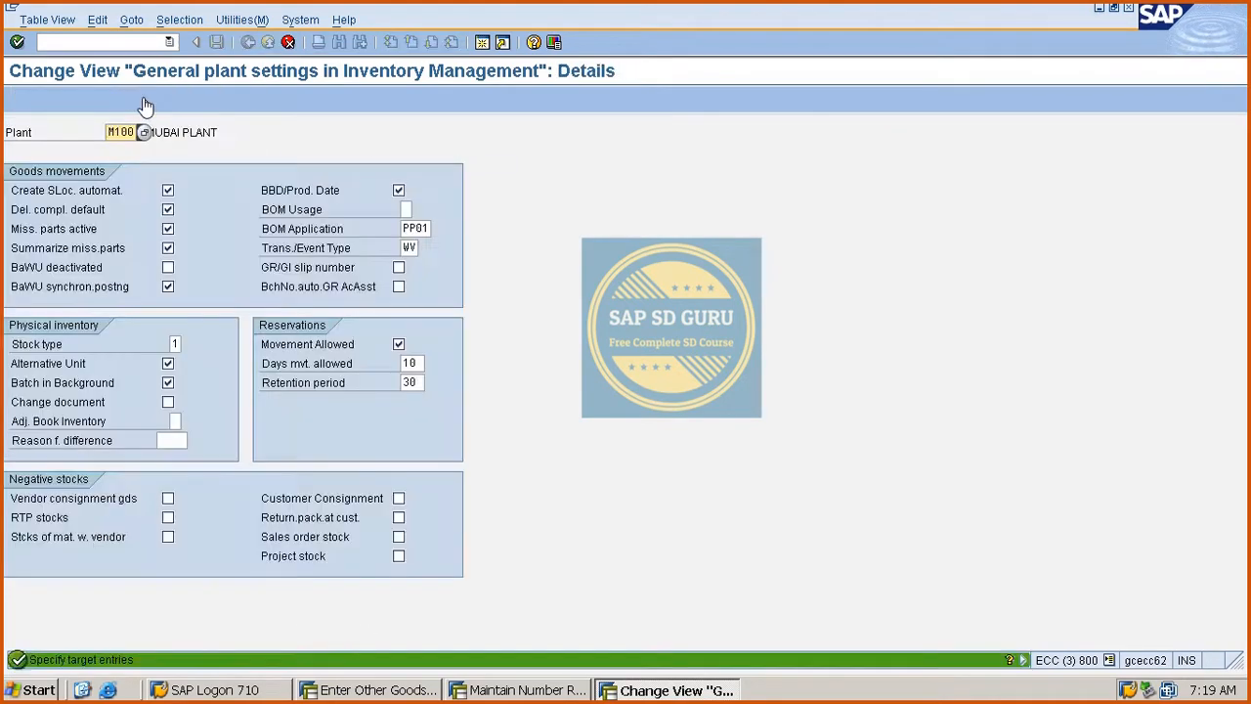
pyautogui.moveTo(110, 135); pyautogui.dragTo(375, 171)
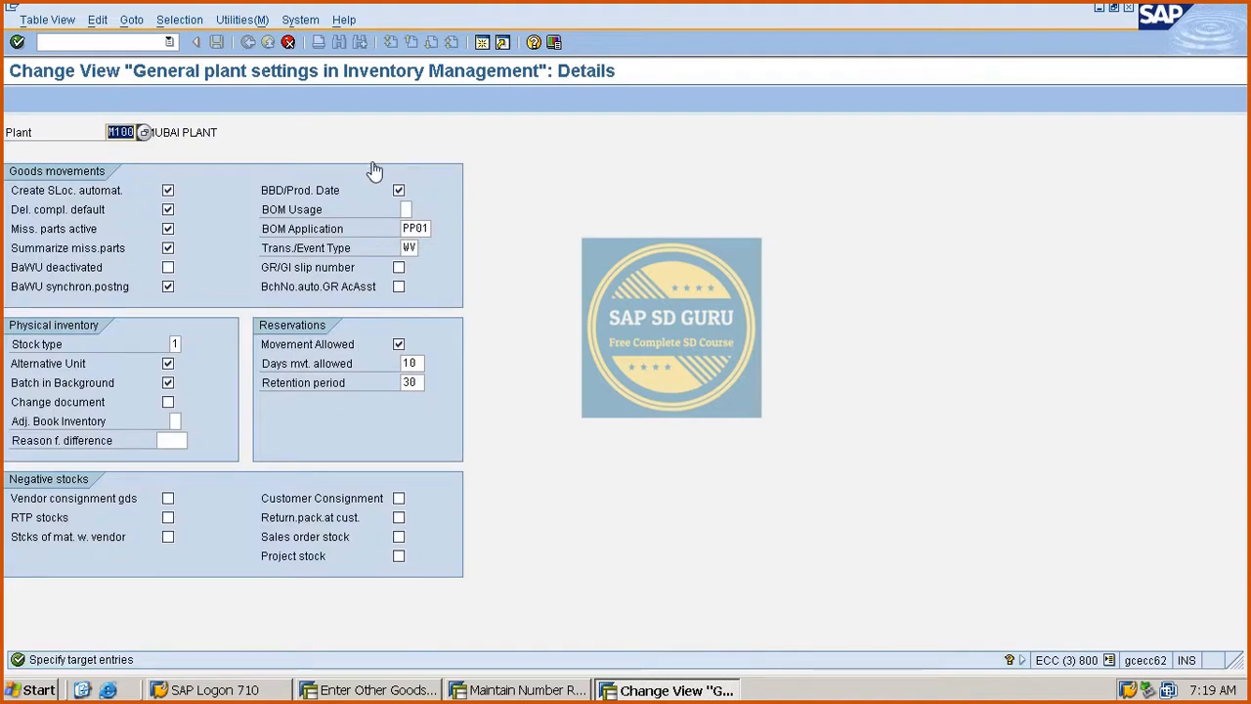
pyautogui.write('m2')
pyautogui.press('Return')
pyautogui.hotkey('ctrl', 's')
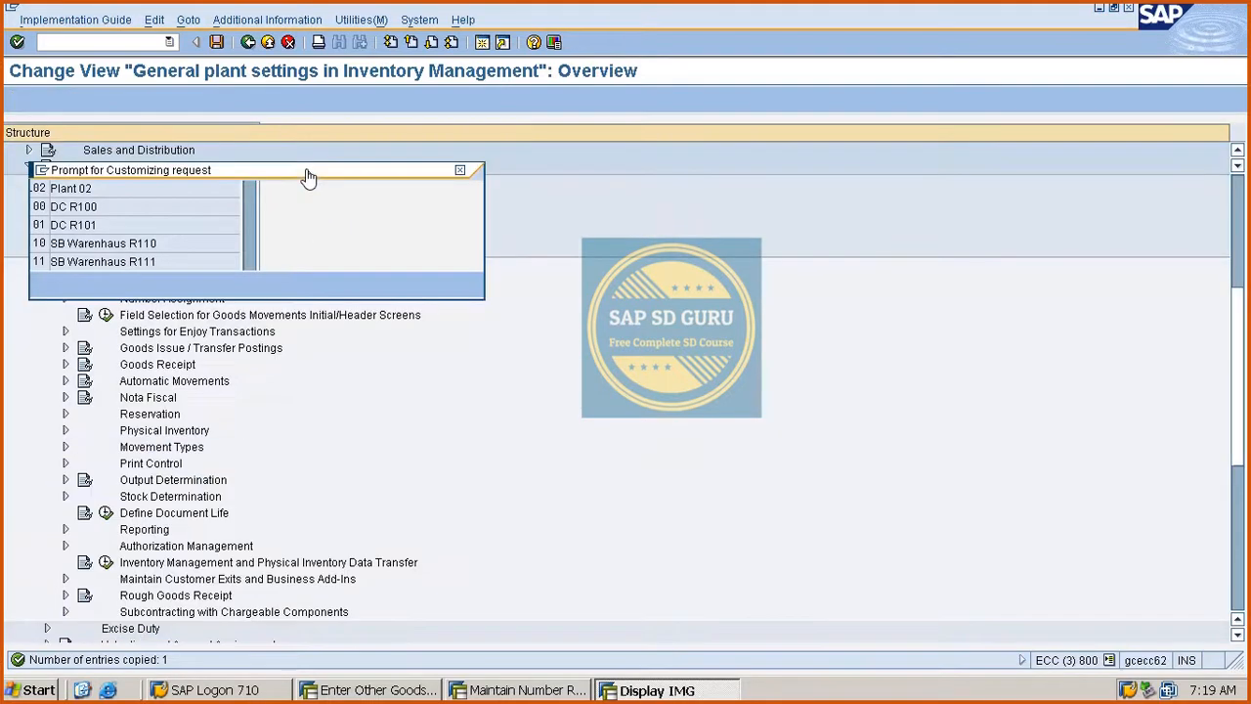
pyautogui.press('Return')
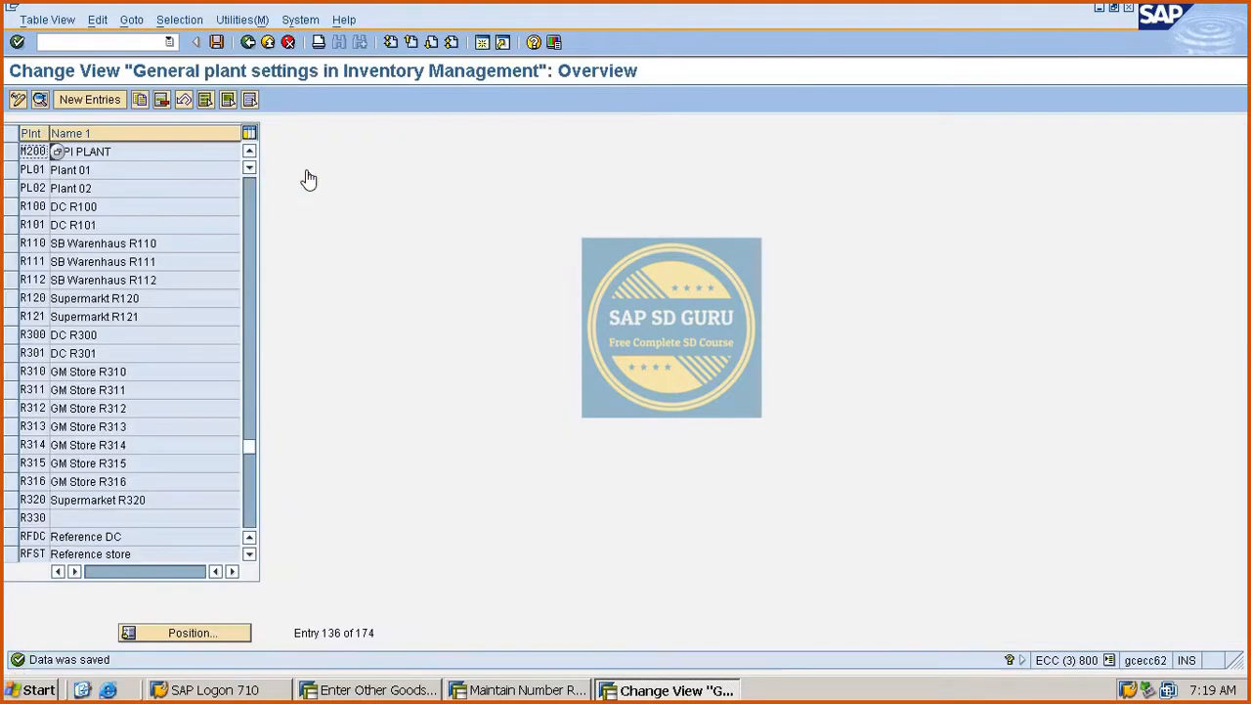
pyautogui.click(216, 44)
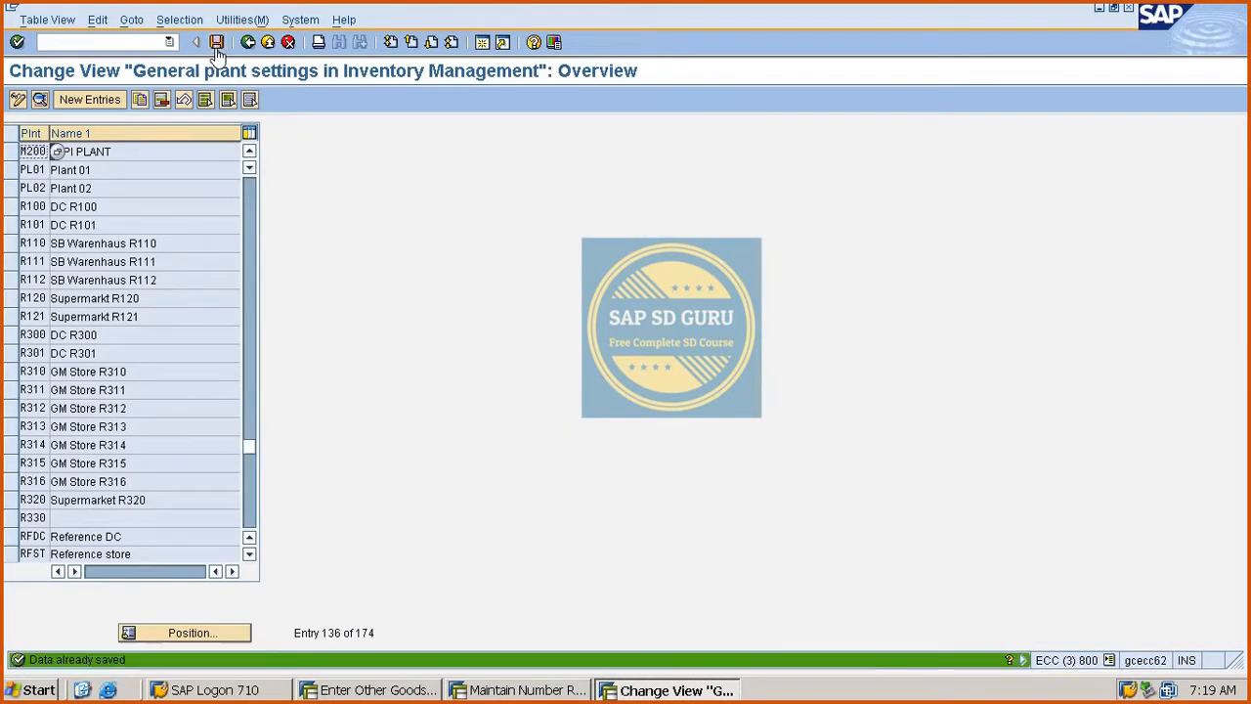
pyautogui.click(249, 43)
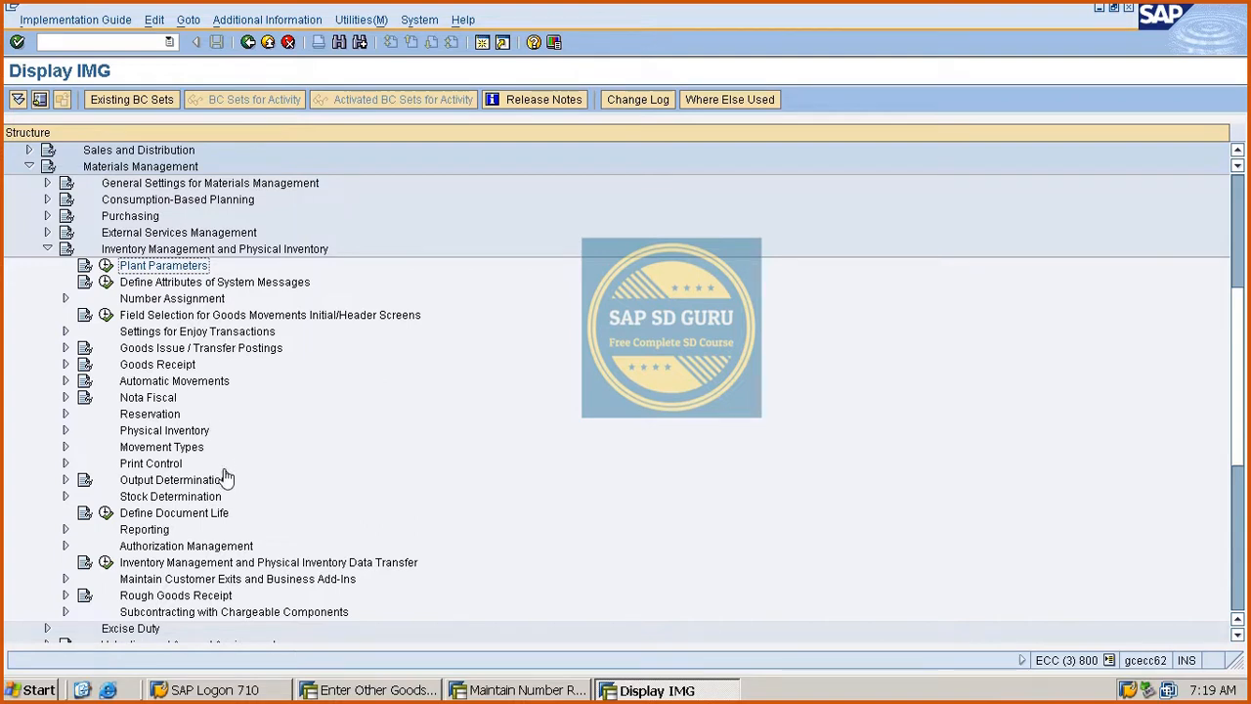
# - Return to the Customizing project screen and open the SAP Reference IMG in an additional session
pyautogui.scroll(-2, 231, 525)
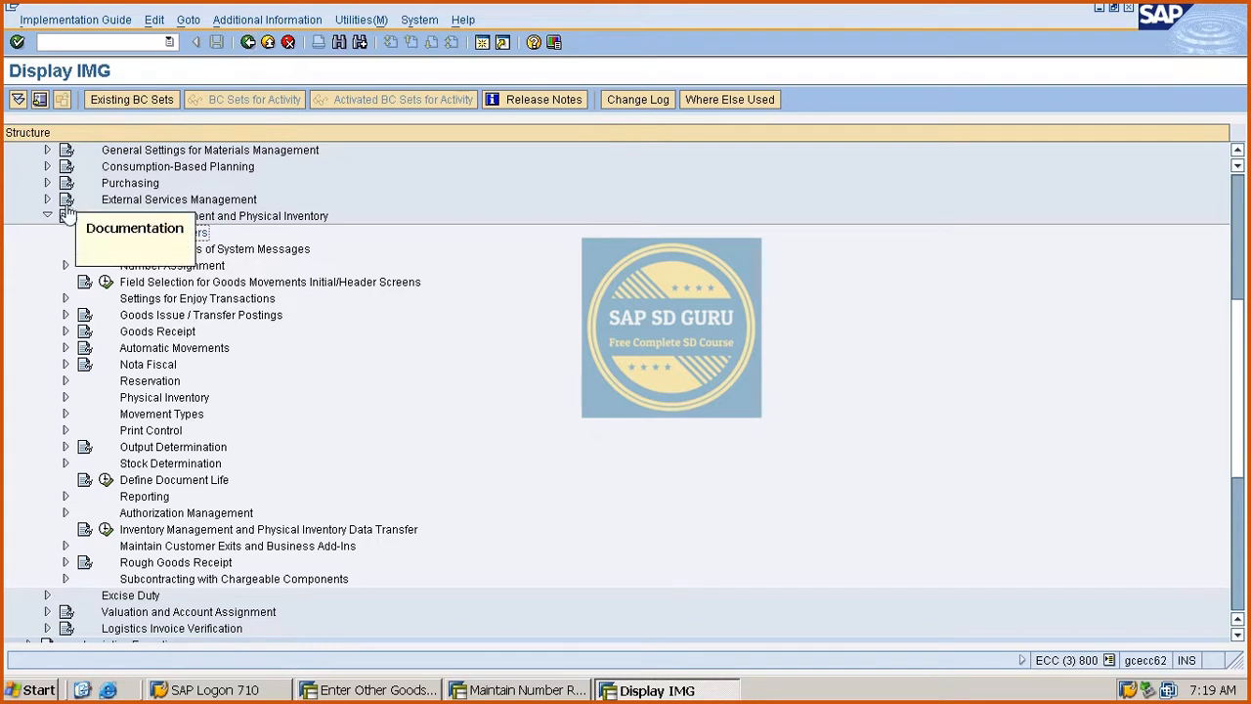
pyautogui.click(248, 42)
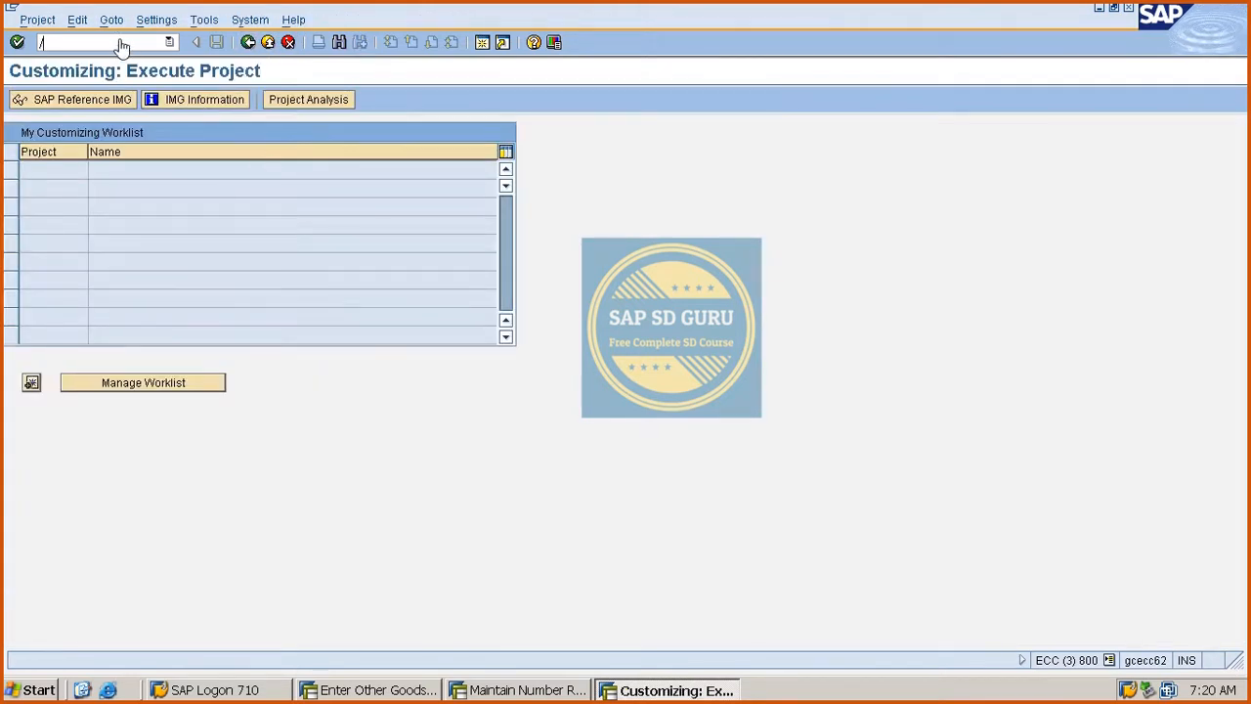
pyautogui.press('Return')
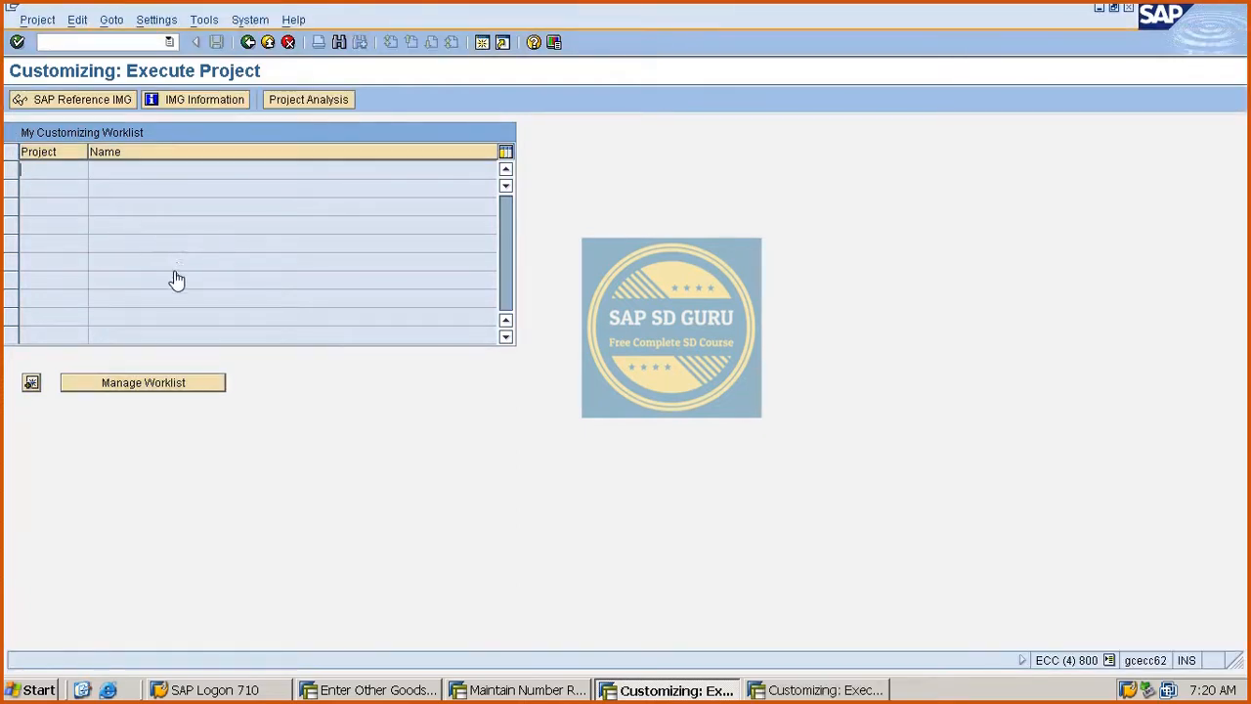
pyautogui.click(69, 106)
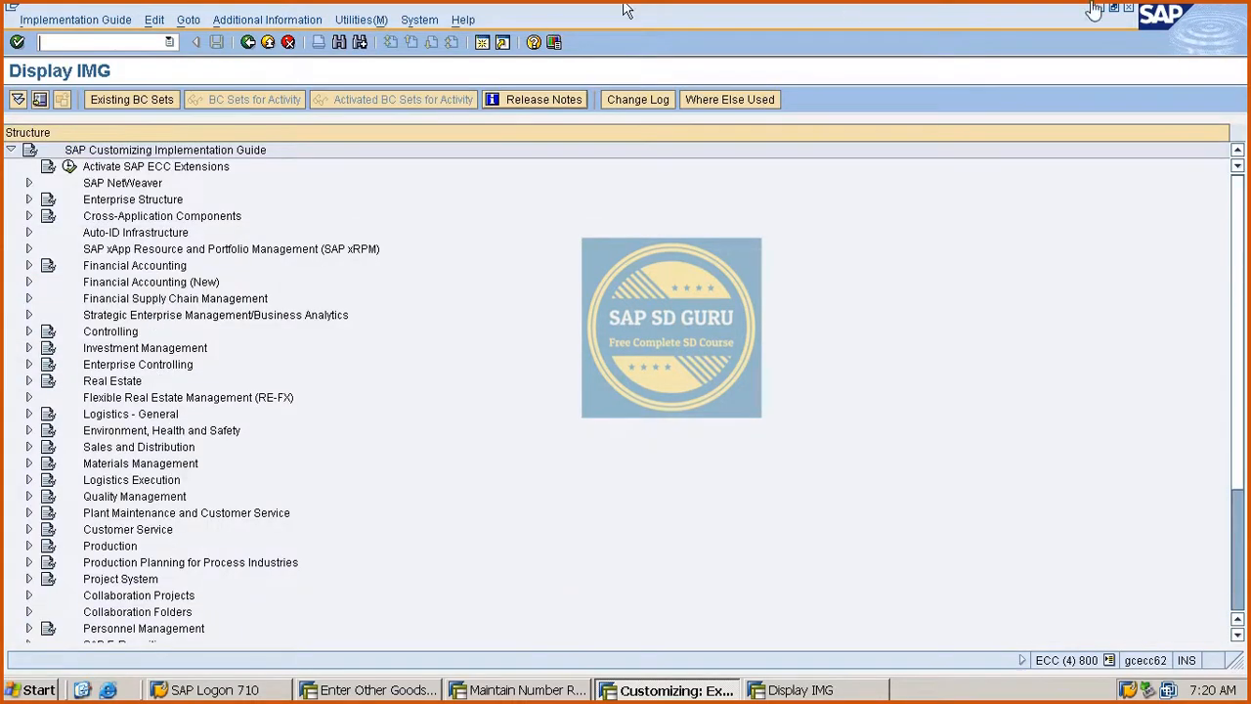
# - Open Carry Out Overall Maintenance of Plant Parameters under Production > Material Requirements Planning > Plant Parameters
pyautogui.click(29, 546)
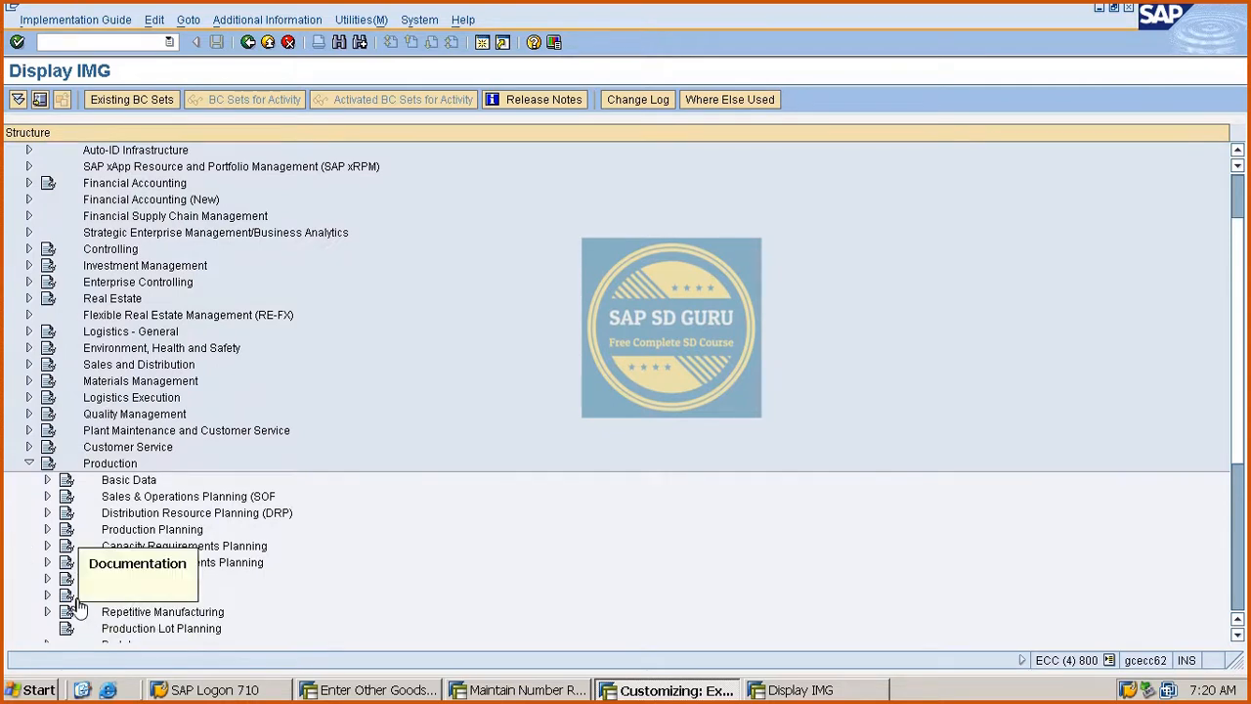
pyautogui.click(48, 564)
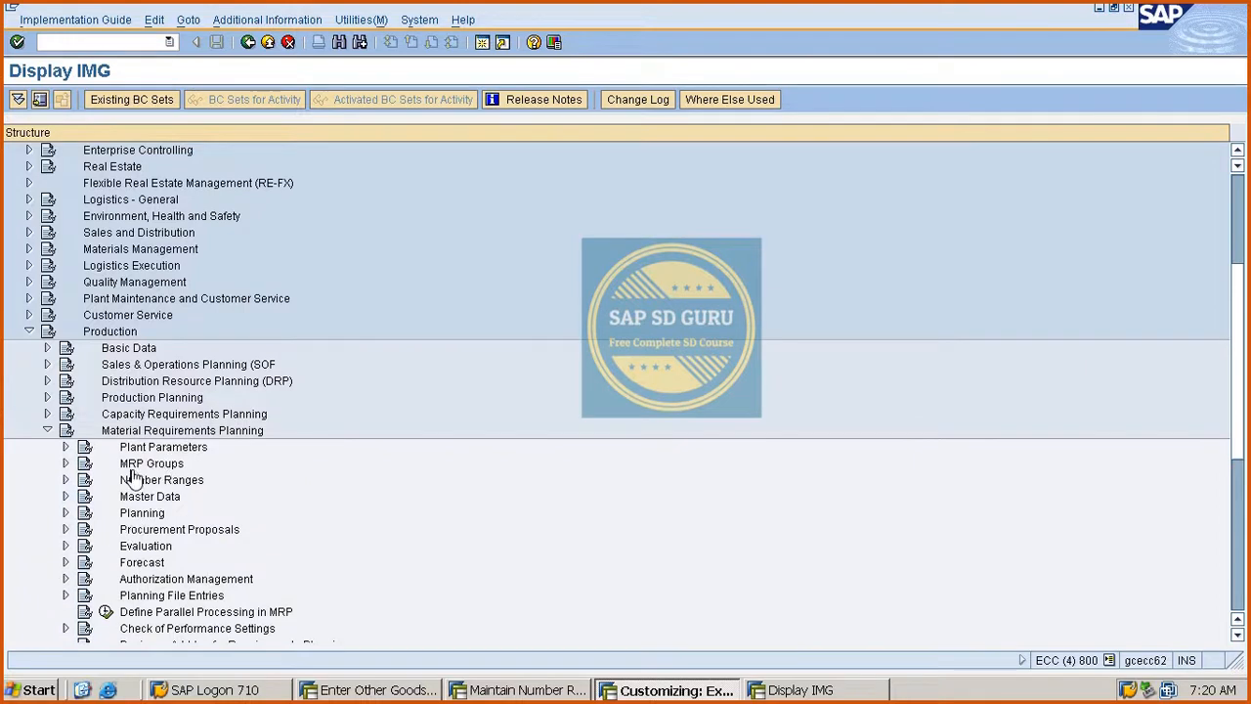
pyautogui.click(64, 448)
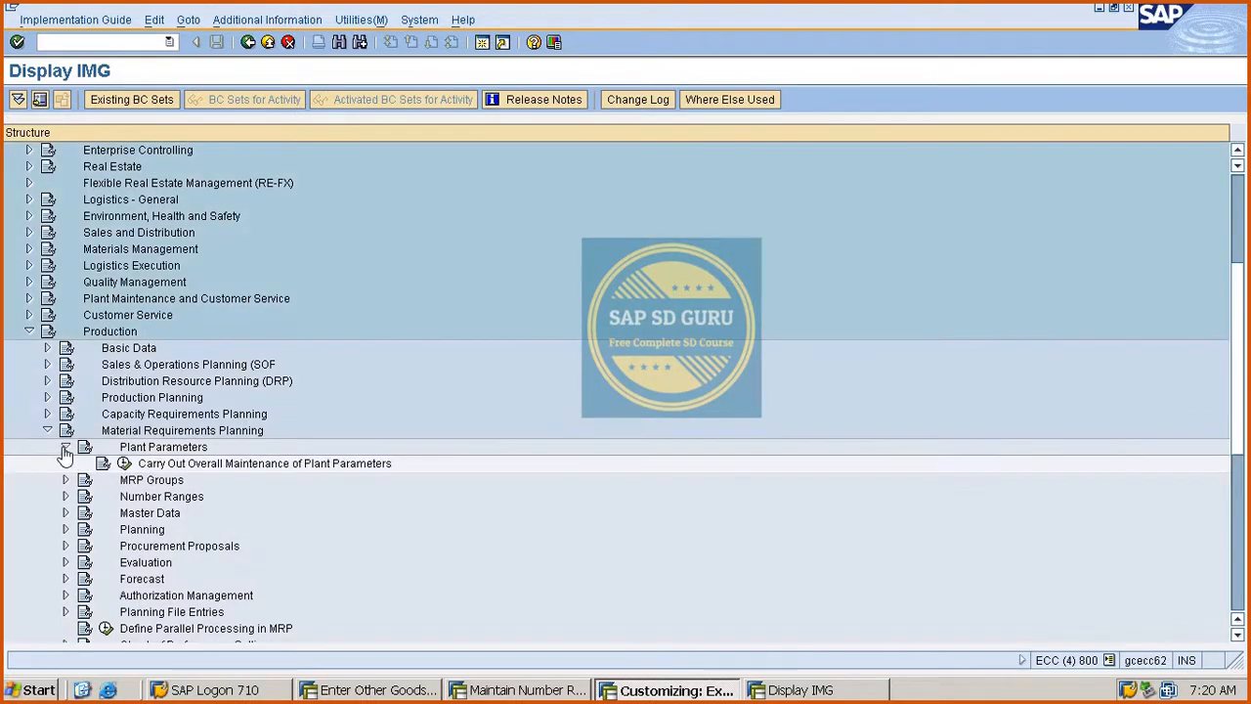
pyautogui.click(125, 464)
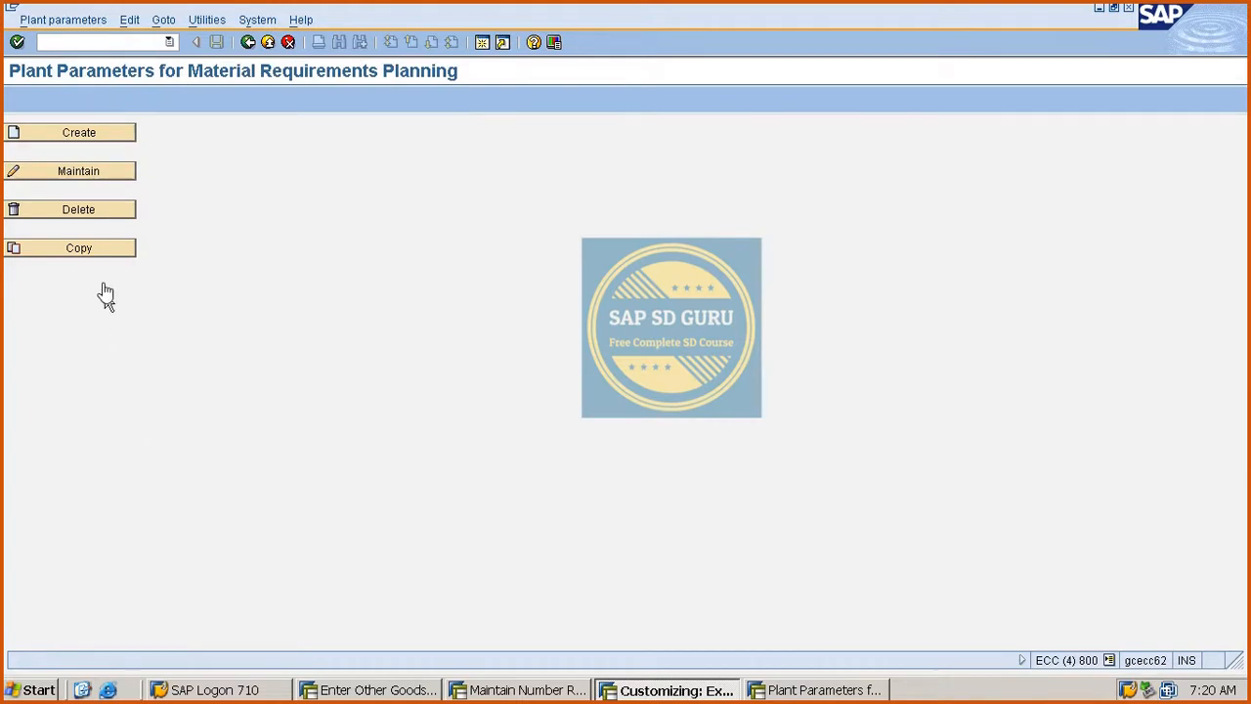
# - Copy the MRP plant parameters from plant 1000 to plant M100 and accept the proposed Customizing request
pyautogui.click(110, 254)
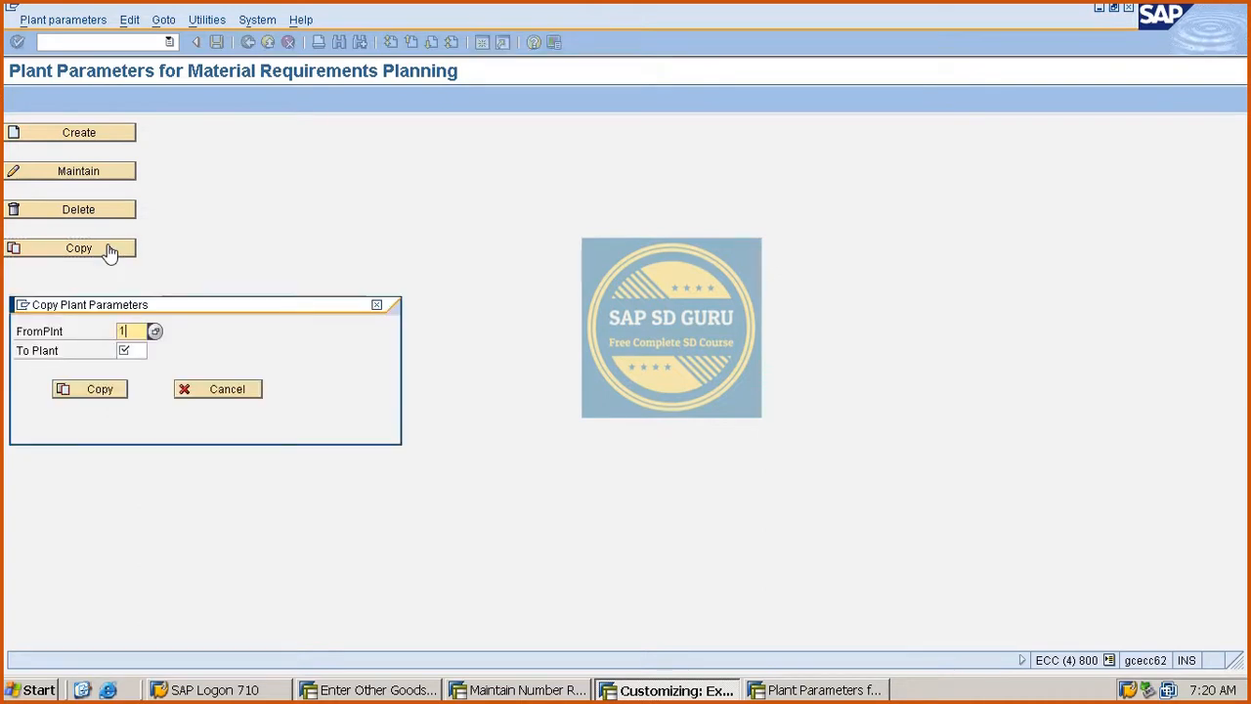
pyautogui.write('1000')
pyautogui.press('Tab')
pyautogui.write('m1')
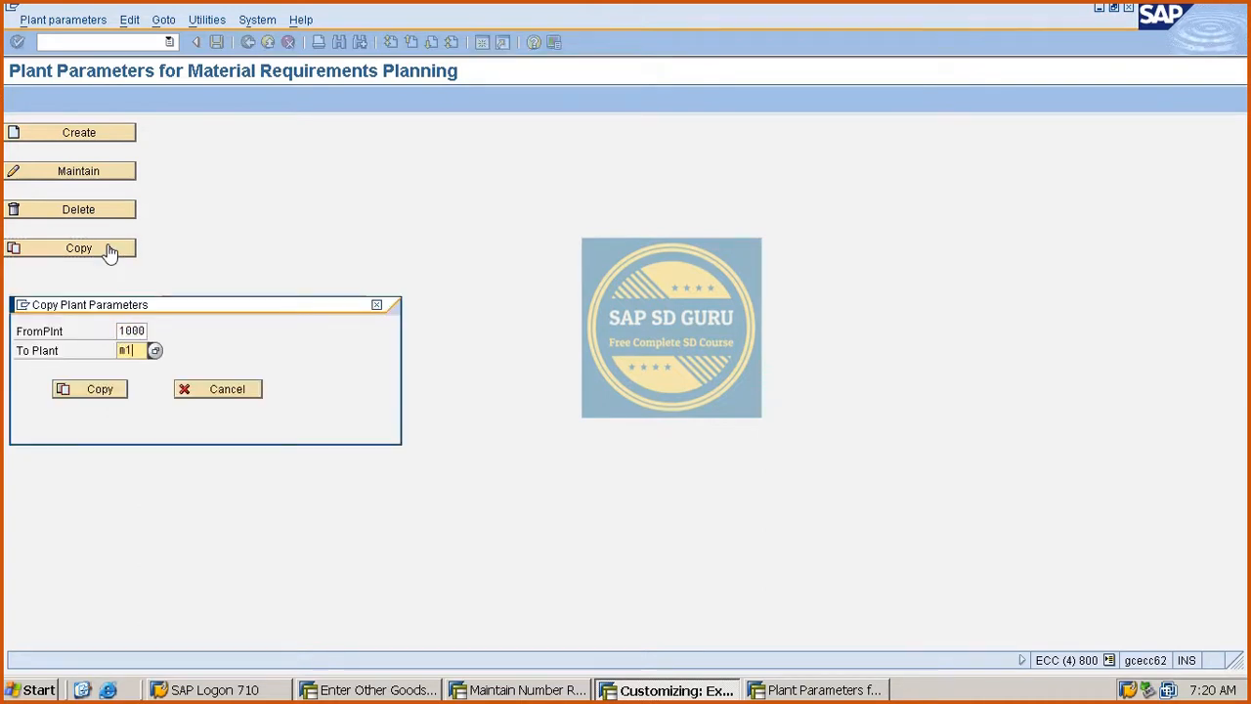
pyautogui.press('Return')
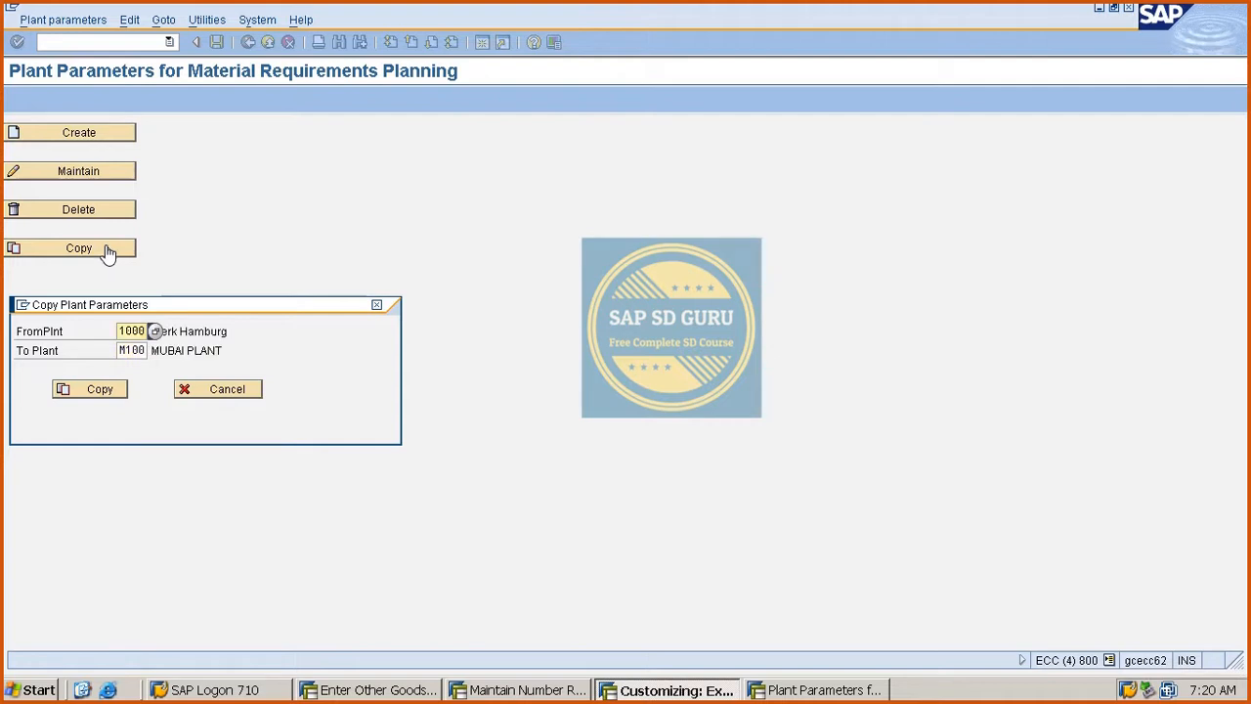
pyautogui.click(99, 391)
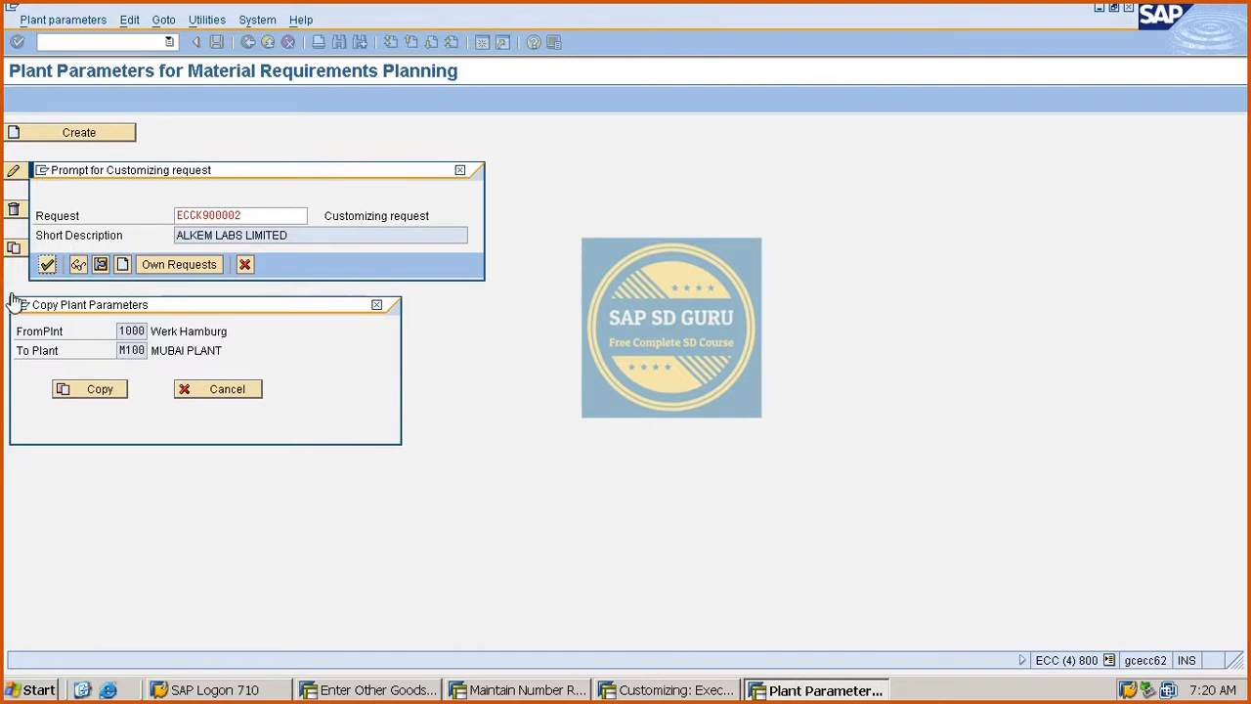
pyautogui.click(47, 265)
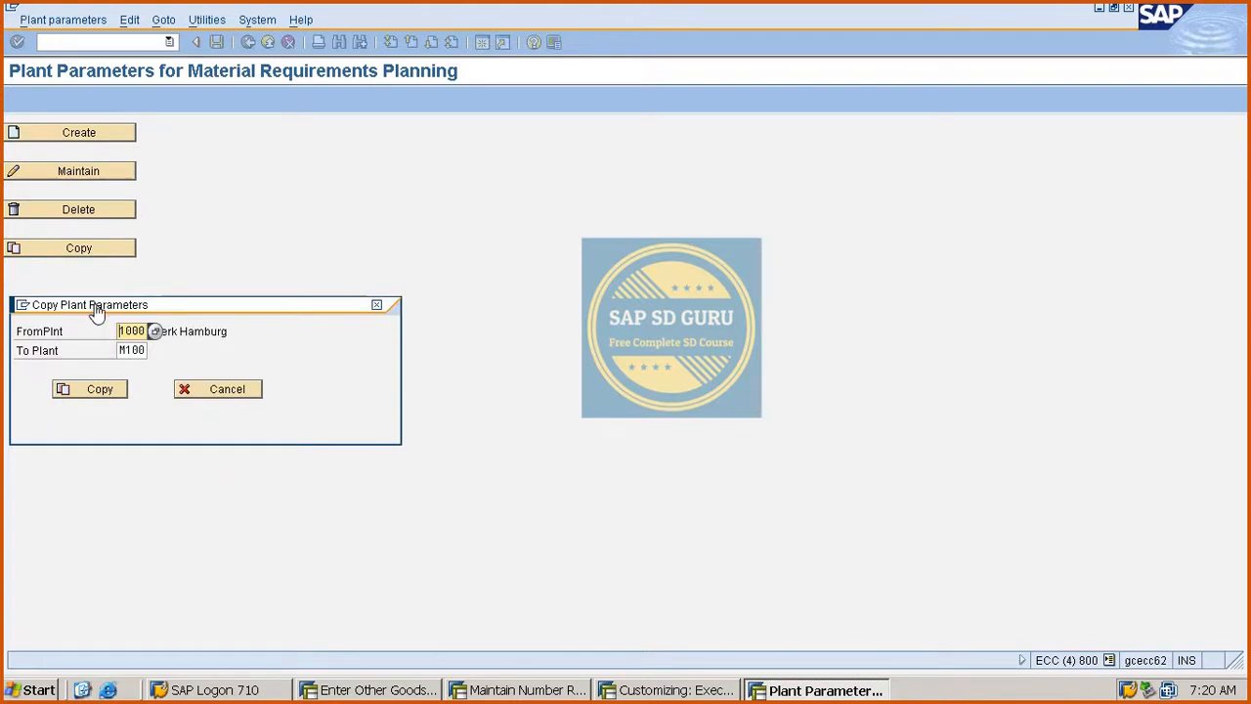
# - Copy the MRP plant parameters from plant 1000 to plant M200 and accept the Customizing request
pyautogui.moveTo(126, 352); pyautogui.dragTo(338, 349)
pyautogui.write('20')
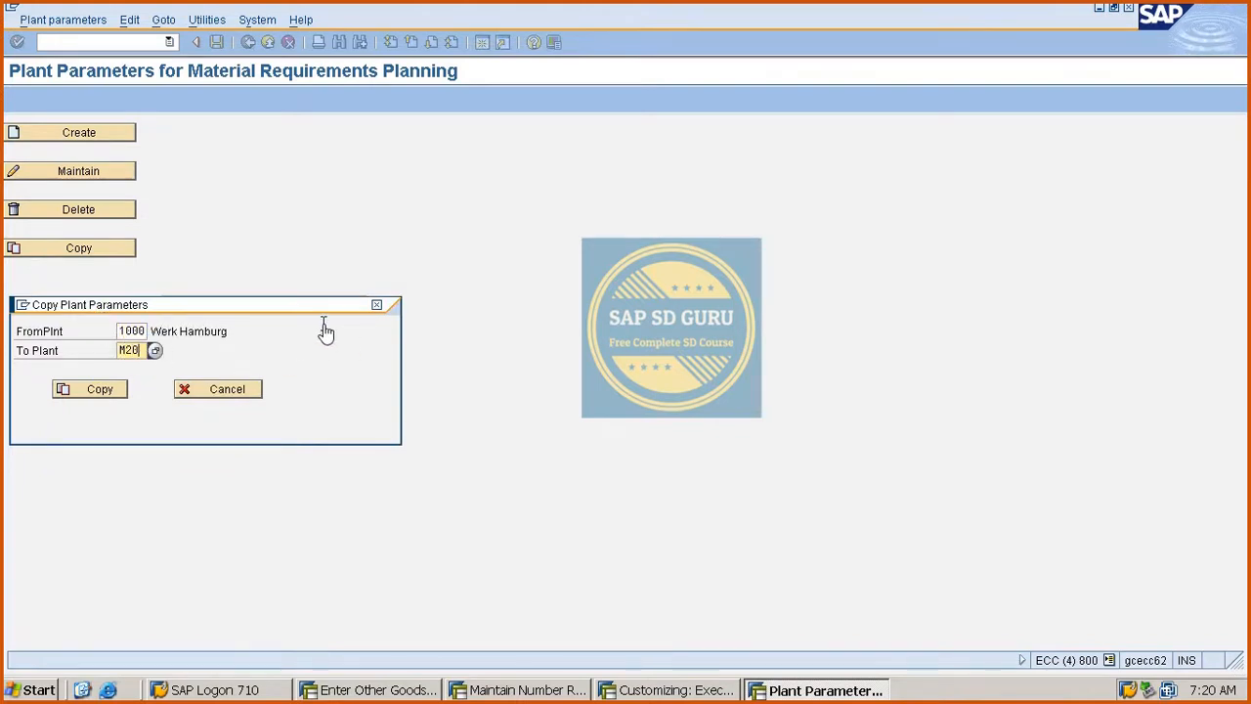
pyautogui.write('0')
pyautogui.press('Return')
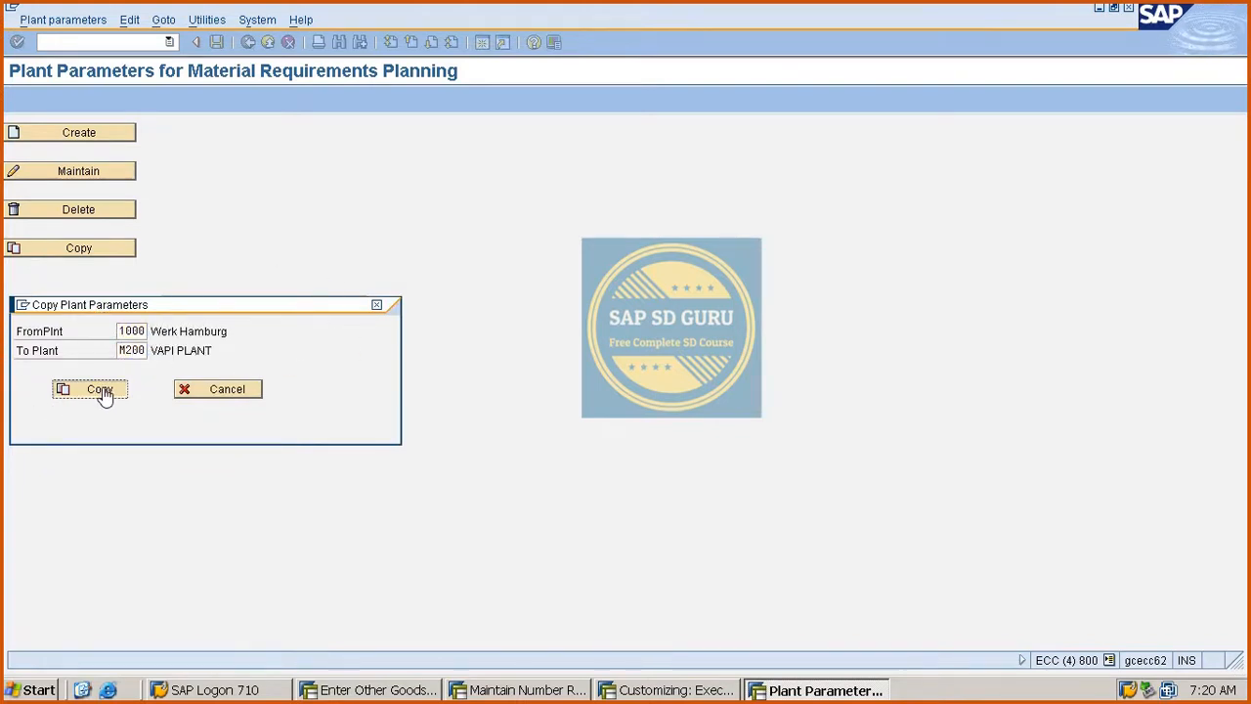
pyautogui.click(98, 389)
pyautogui.click(49, 272)
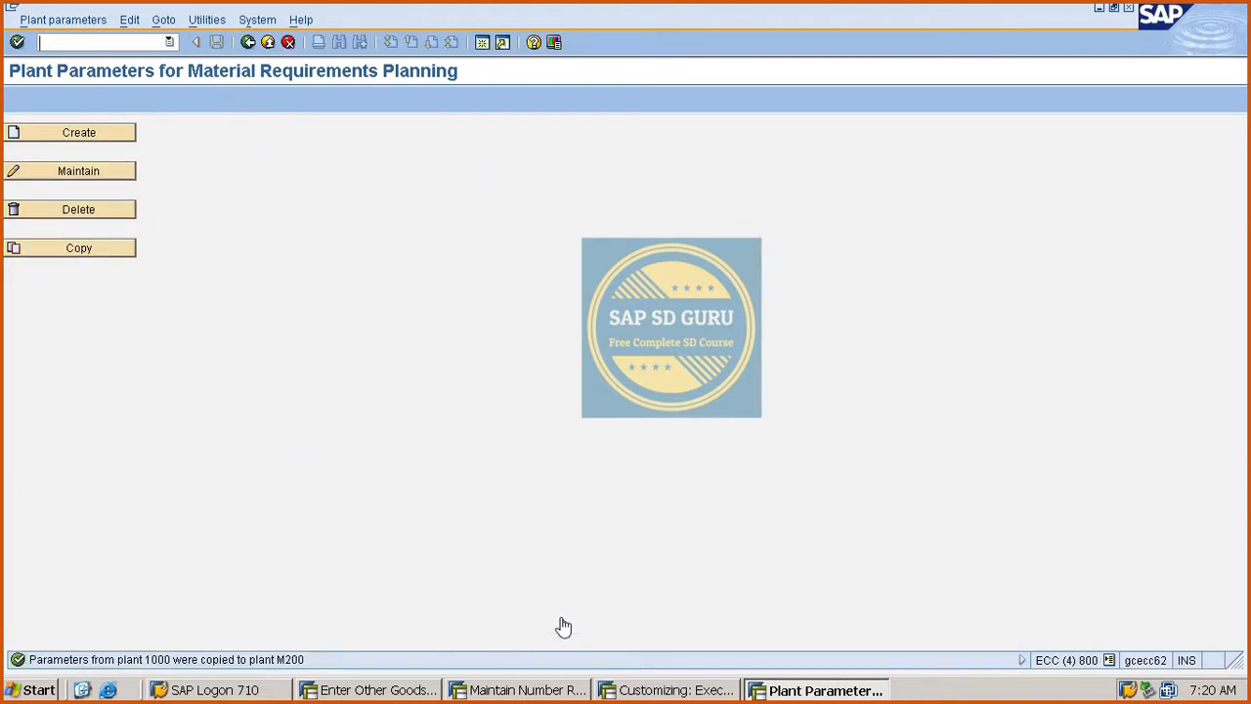
# - Leave the MRP plant parameters and switch to the session showing the Customizing project screen
pyautogui.click(247, 43)
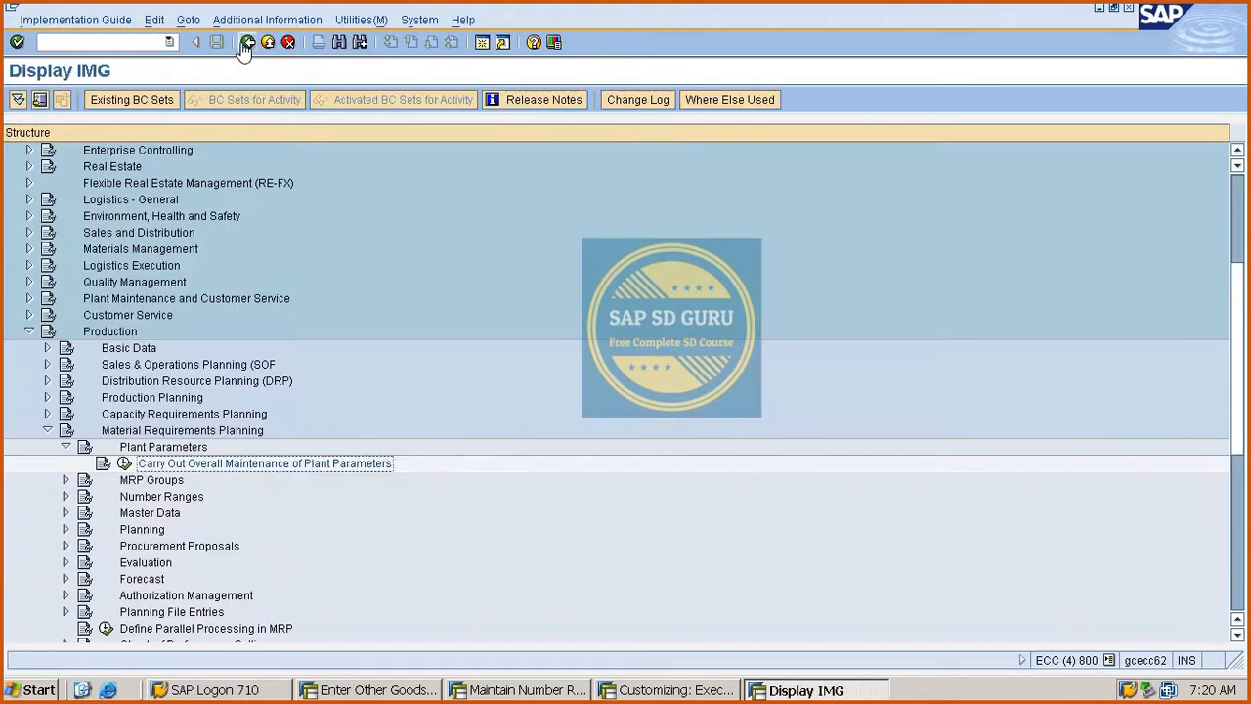
pyautogui.click(507, 690)
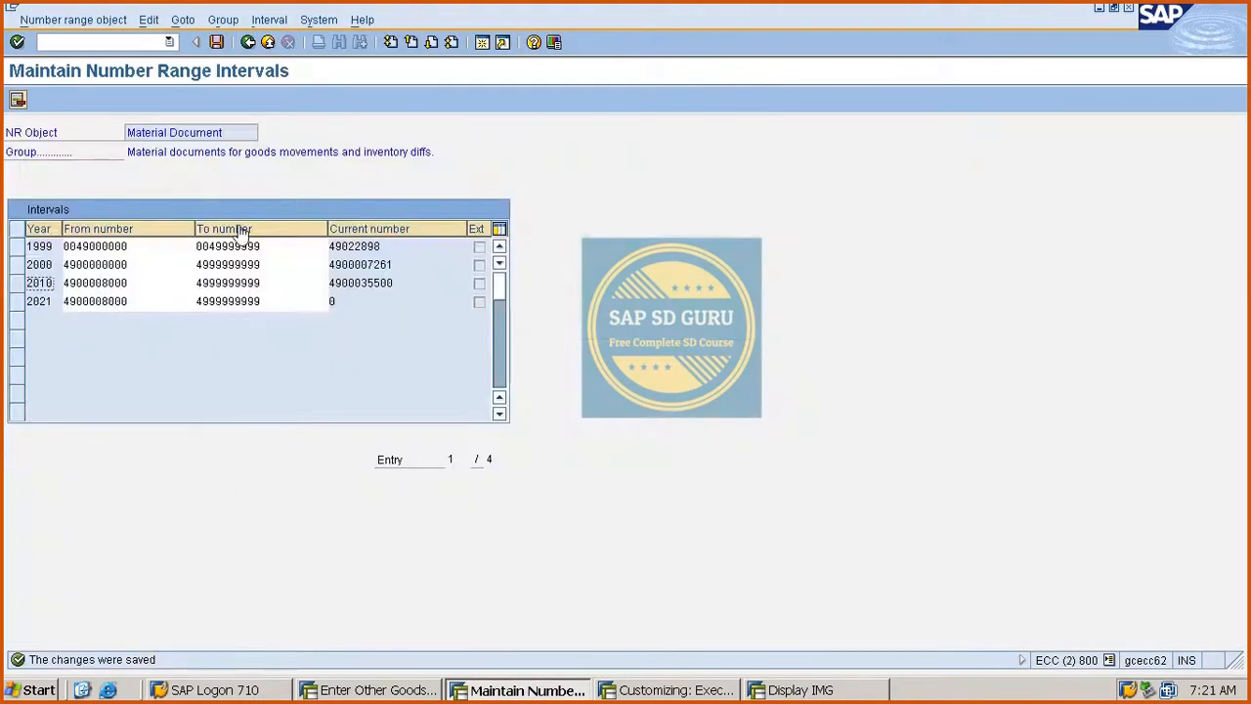
pyautogui.click(661, 689)
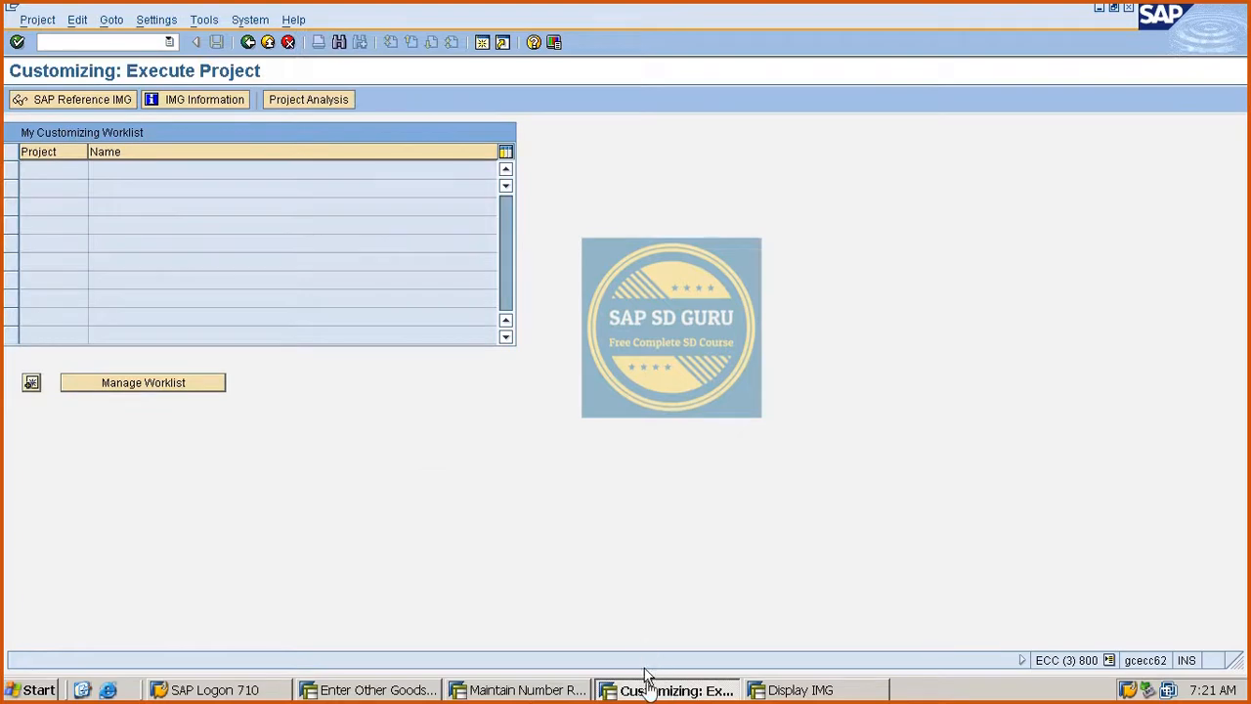
# - Switch to the goods receipt session and try to accept the header data for movement type 561, plant M100
pyautogui.click(427, 691)
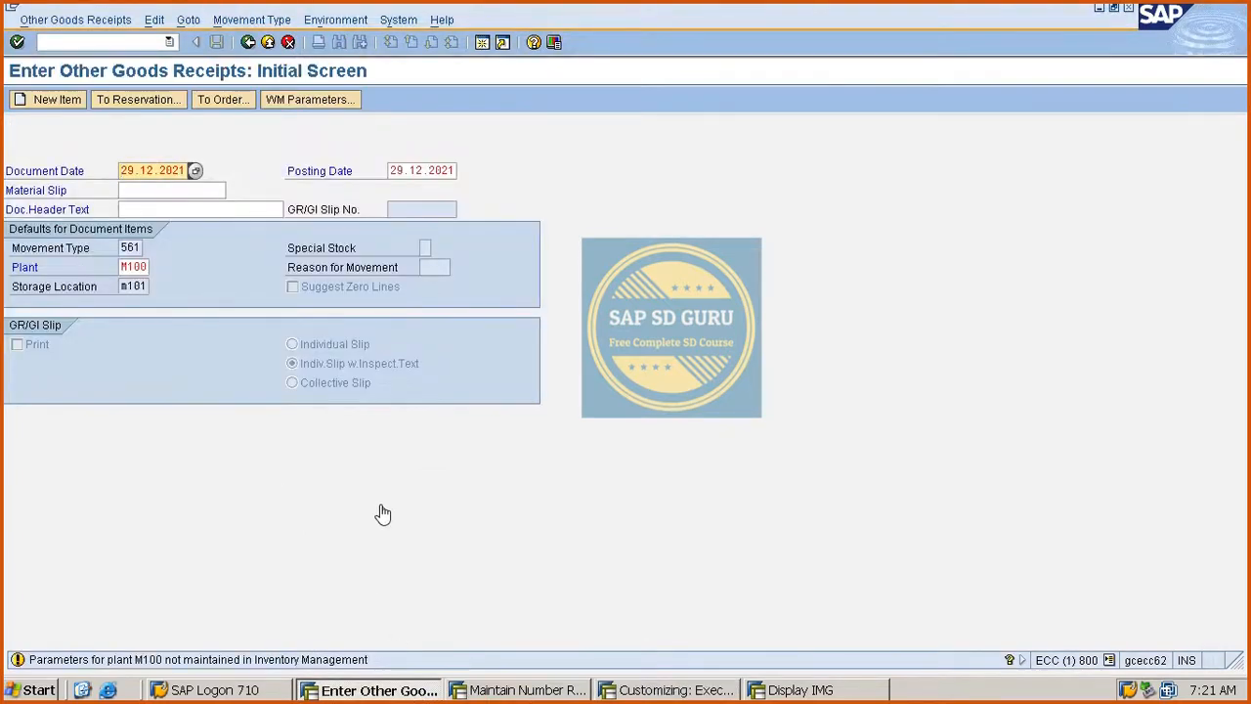
pyautogui.press('Return')
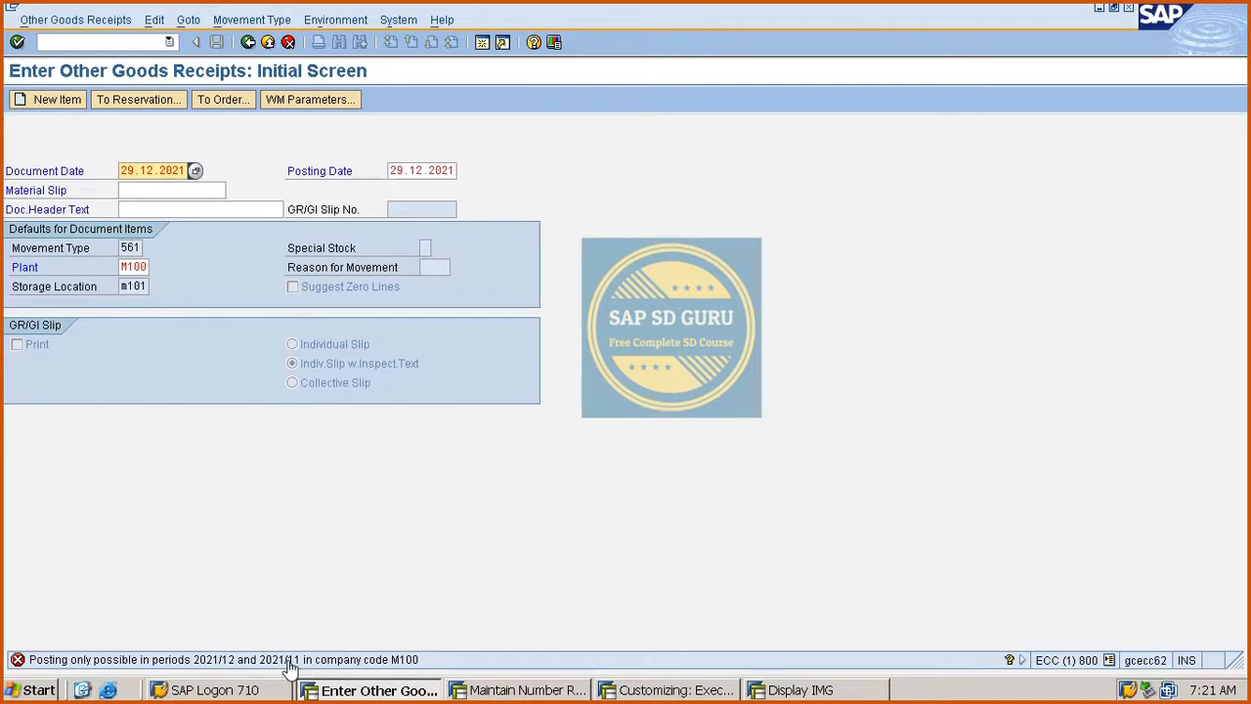
# - Open transaction MMPV and set M100 as the company code for closing the material master period
pyautogui.click(138, 43)
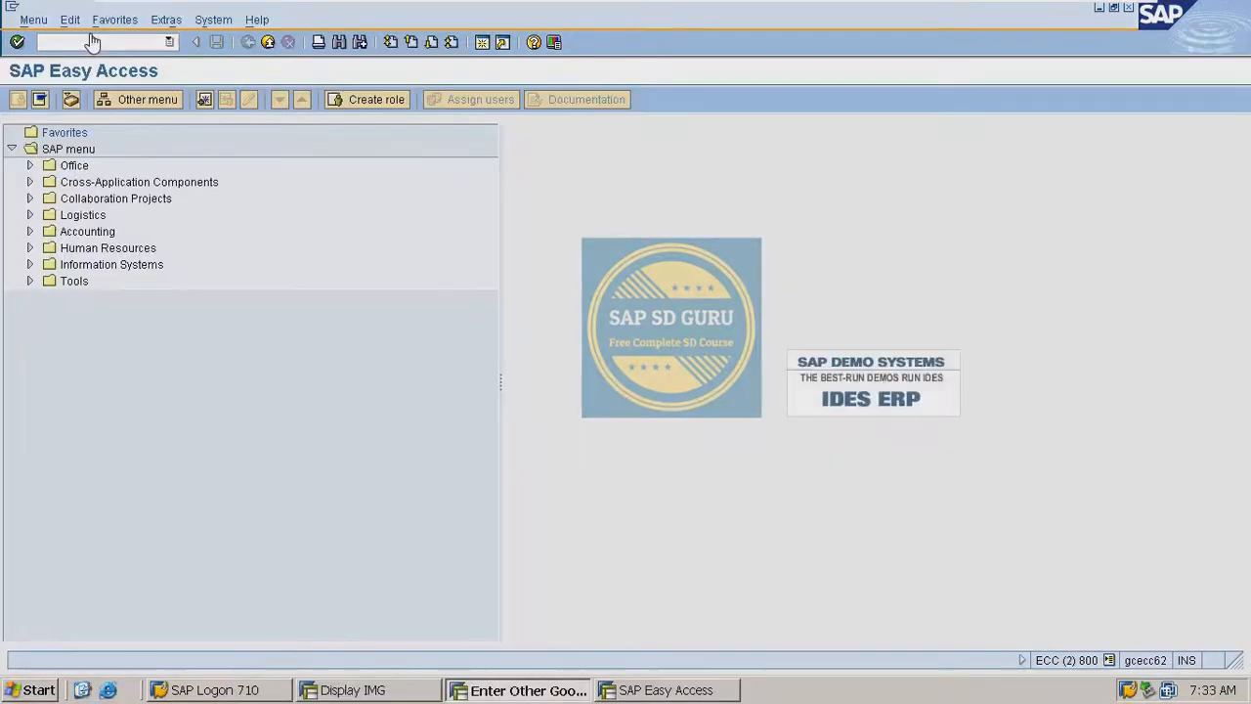
pyautogui.write('pv')
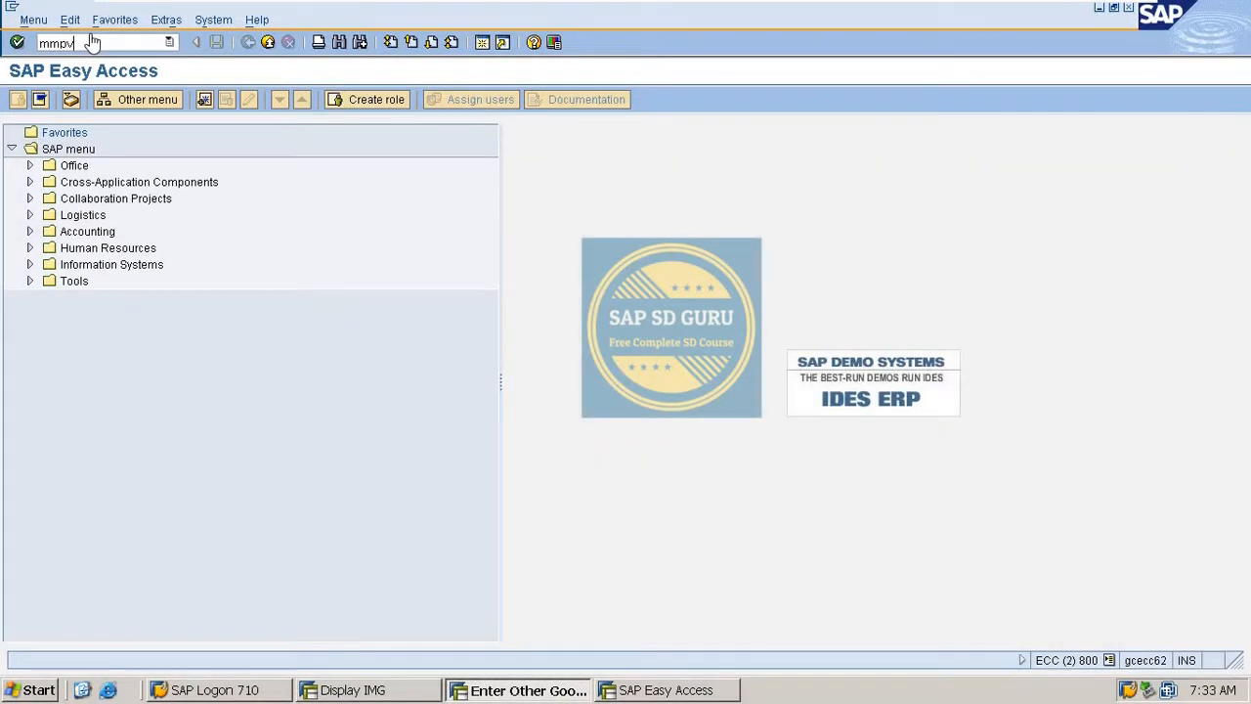
pyautogui.press('Return')
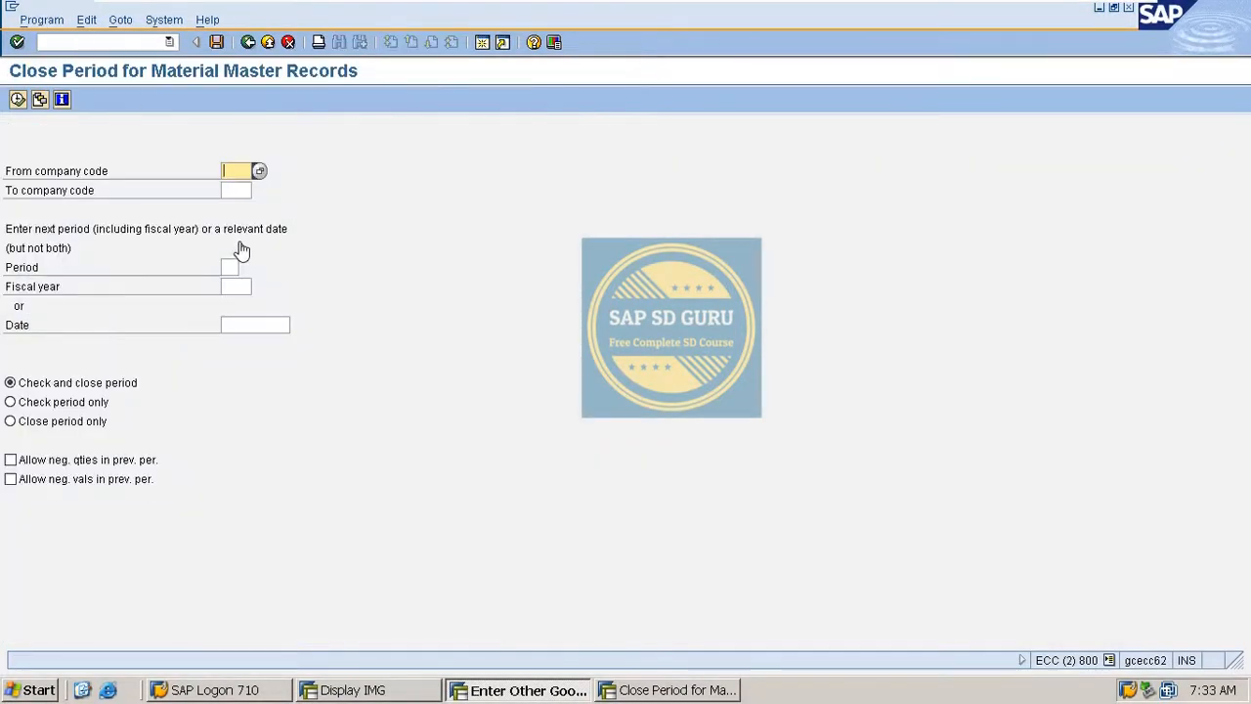
pyautogui.write('m100')
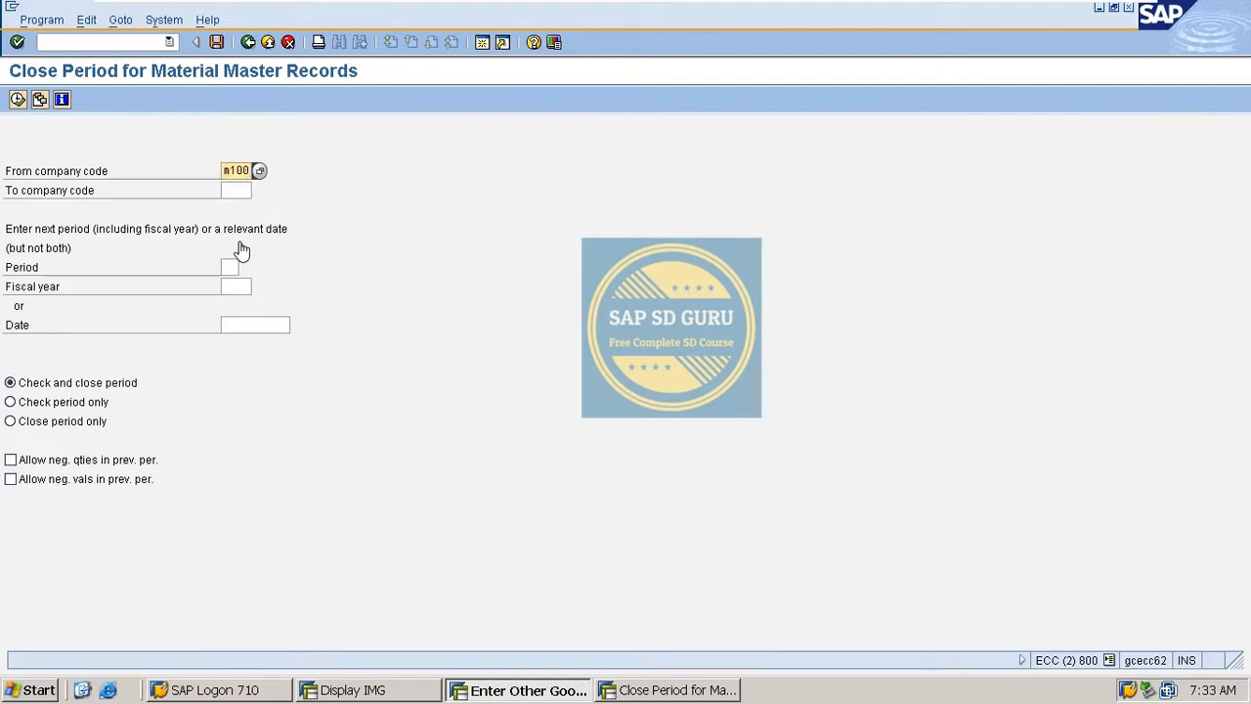
pyautogui.press('Return')
# - Run Check and close period with the date 29.12.2021 and return to SAP Easy Access
pyautogui.click(228, 268)
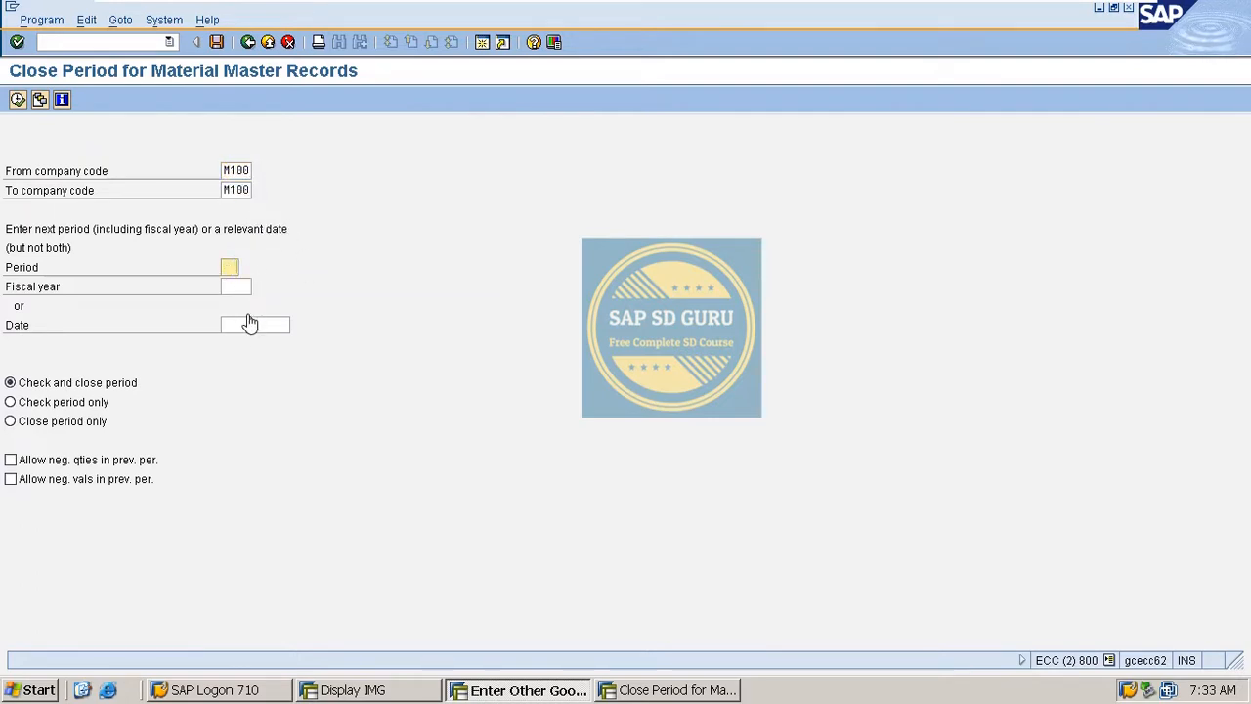
pyautogui.click(250, 324)
pyautogui.write('12.2021')
pyautogui.press('Return')
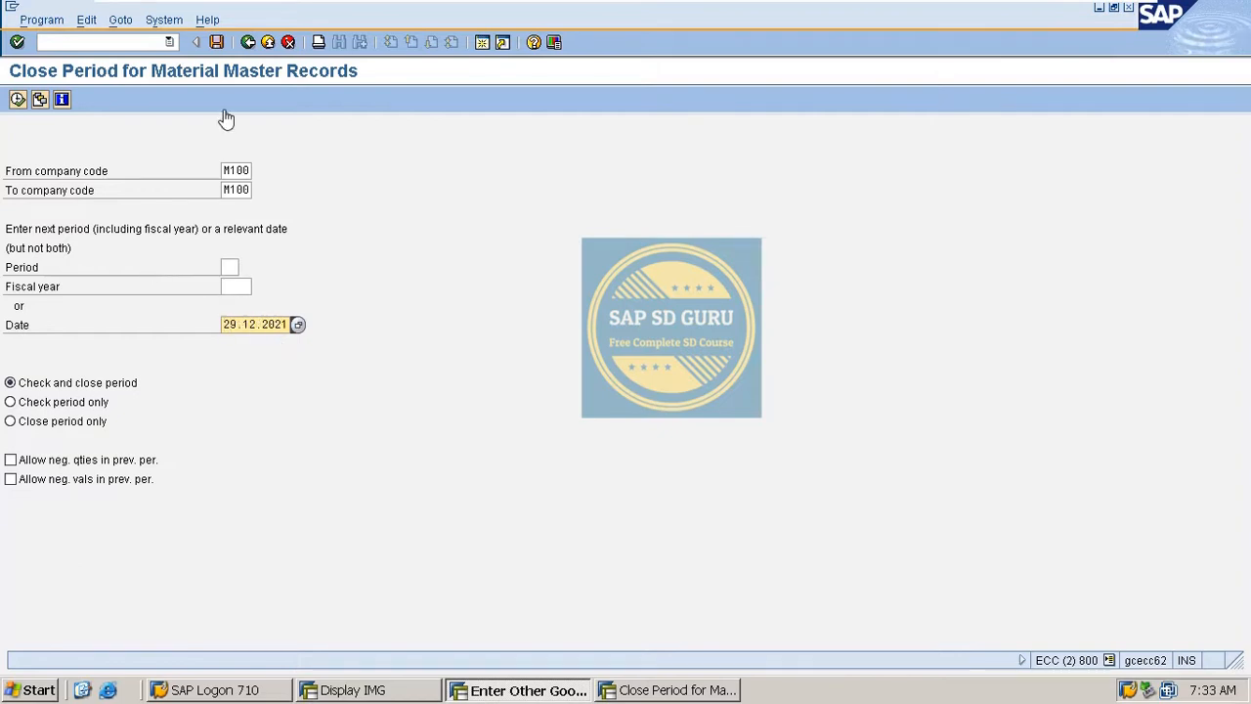
pyautogui.click(16, 98)
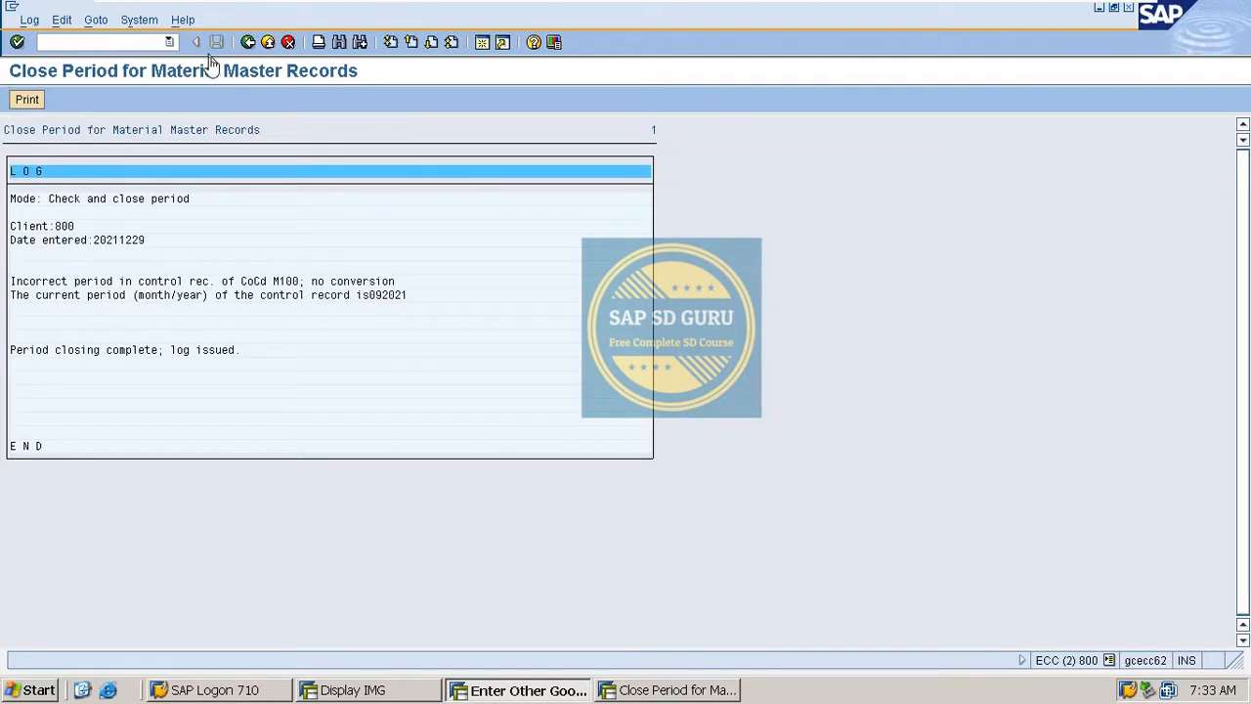
pyautogui.click(246, 43)
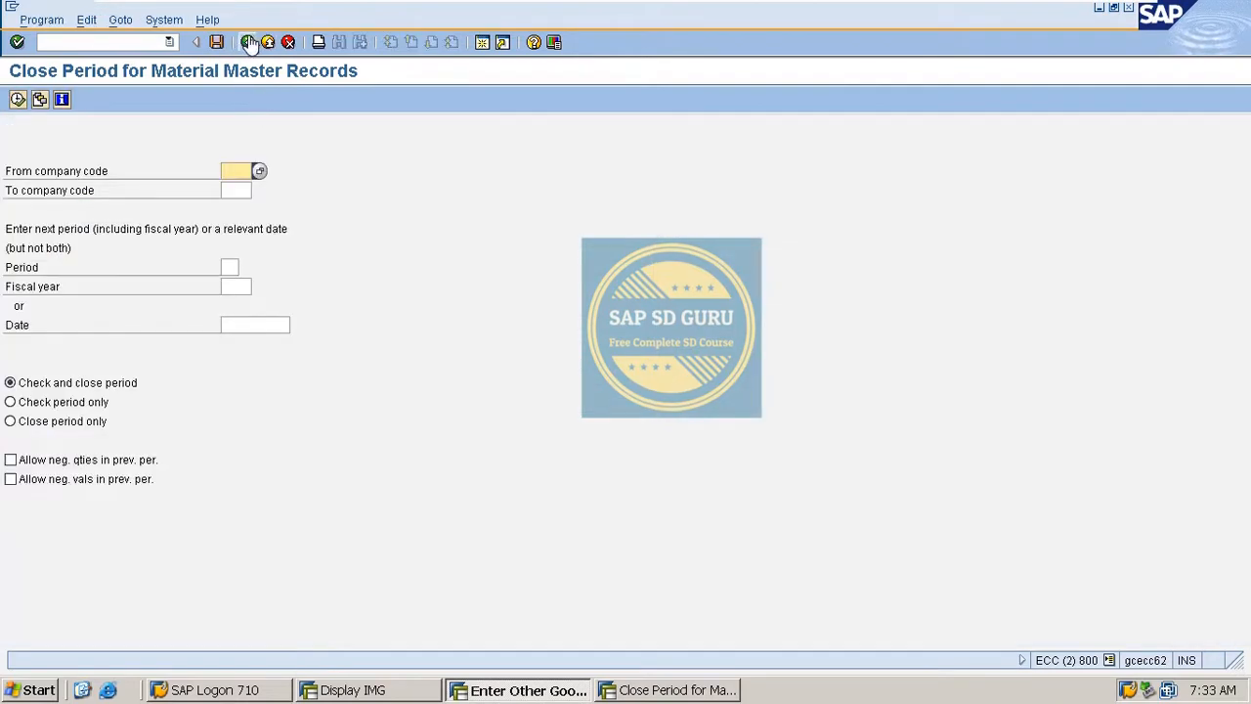
pyautogui.click(246, 43)
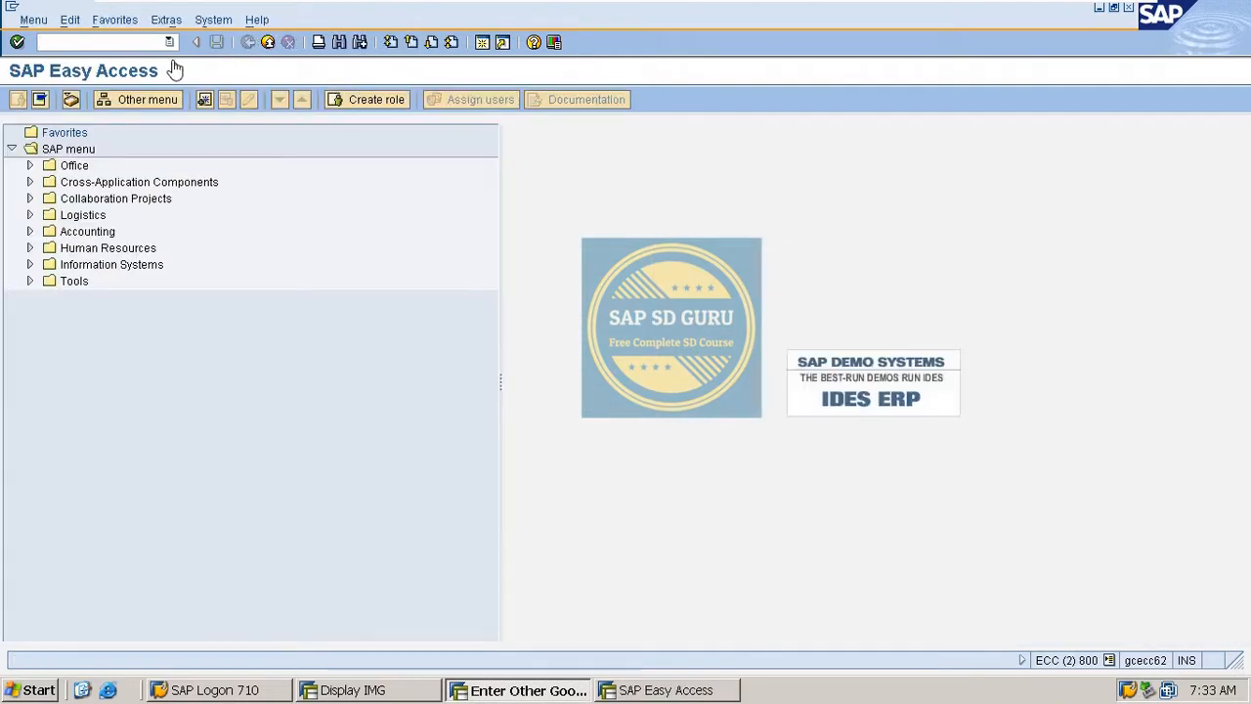
# - In the Display IMG session, start transaction MB1C and accept the header defaults of movement type 561, plant M100 and storage location M101
pyautogui.click(396, 690)
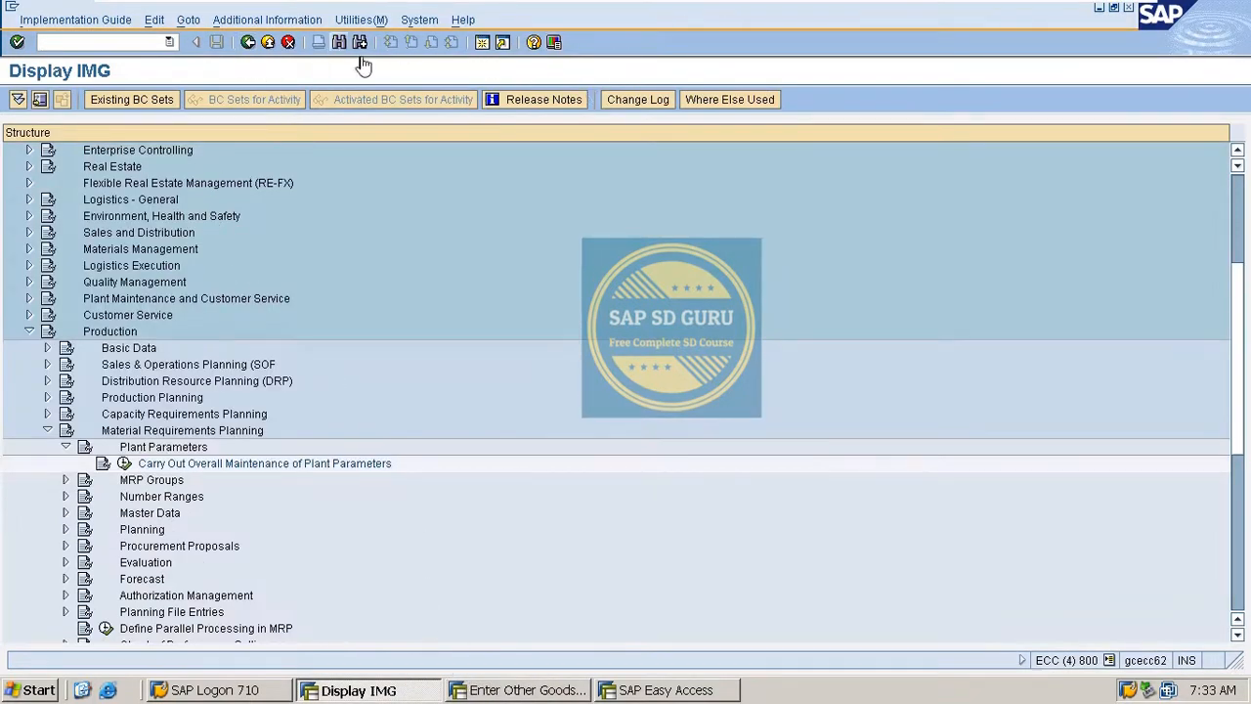
pyautogui.click(104, 43)
pyautogui.write('/nmb1c')
pyautogui.press('Return')
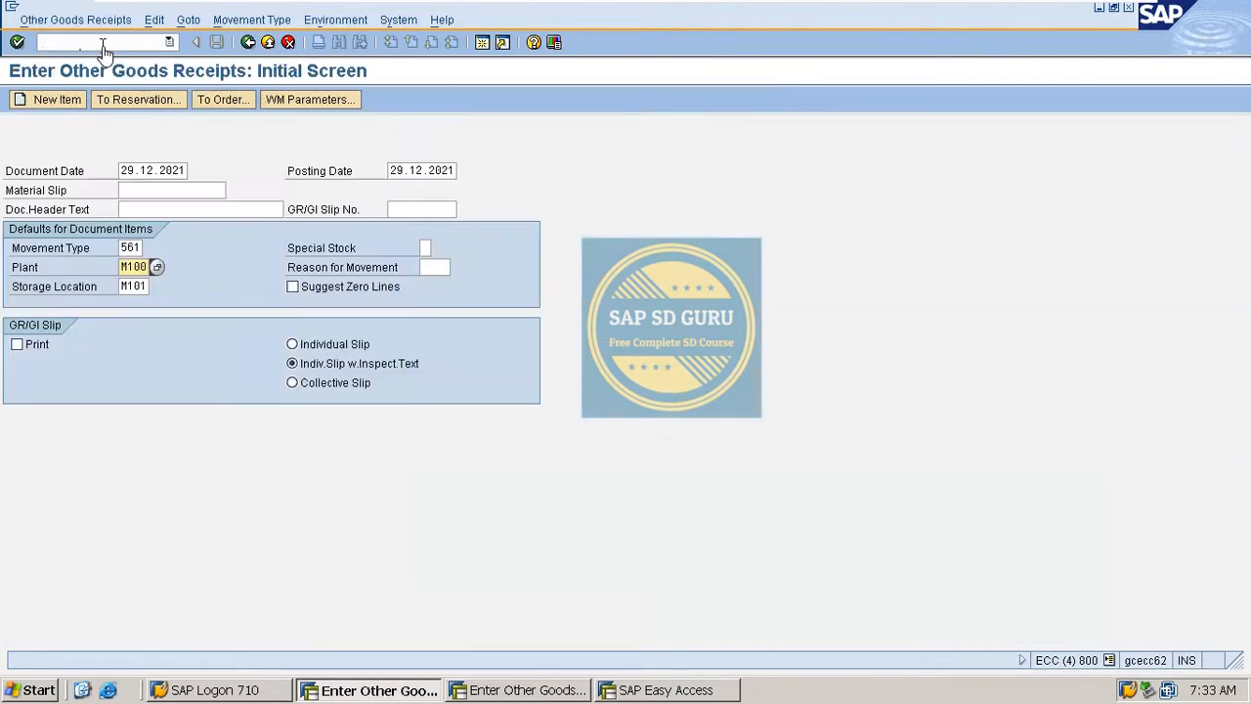
pyautogui.press('Return')
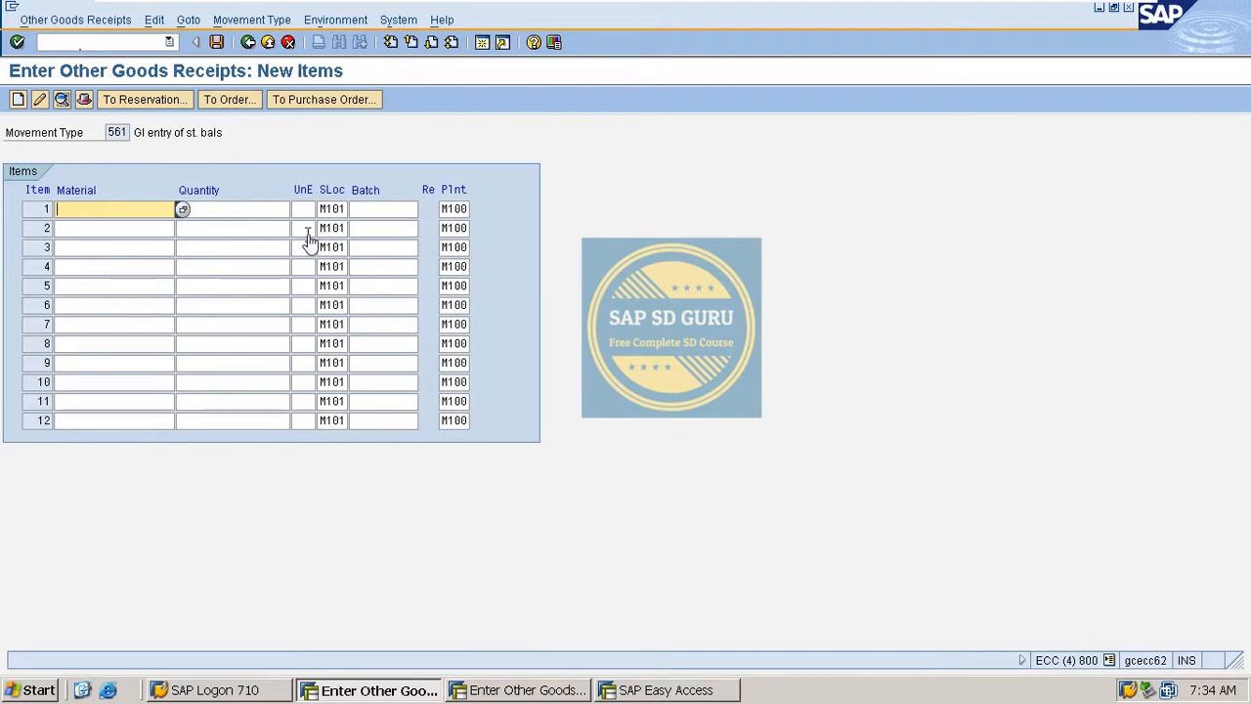
# - Try to enter material DOLO-650 with quantity 100 as the first goods receipt item
pyautogui.press('BackSpace')
pyautogui.press('Down')
pyautogui.press('Return')
pyautogui.press('Tab')
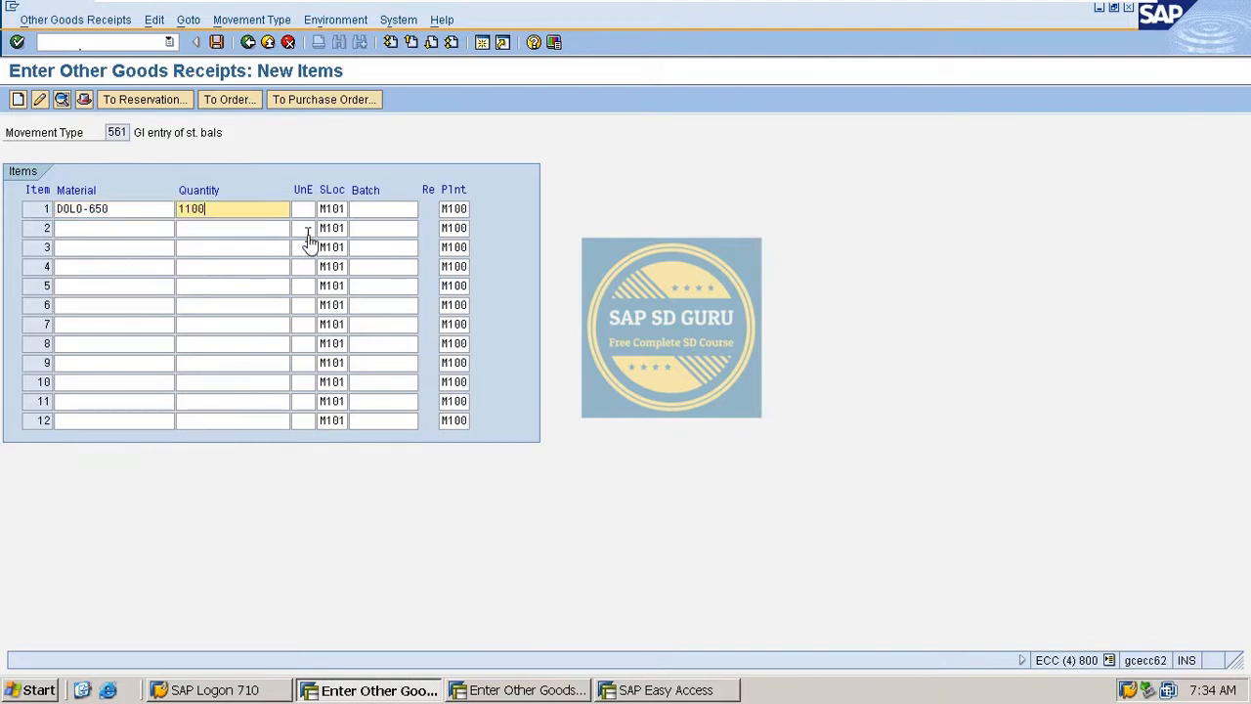
pyautogui.press('BackSpace')
pyautogui.press('Return')
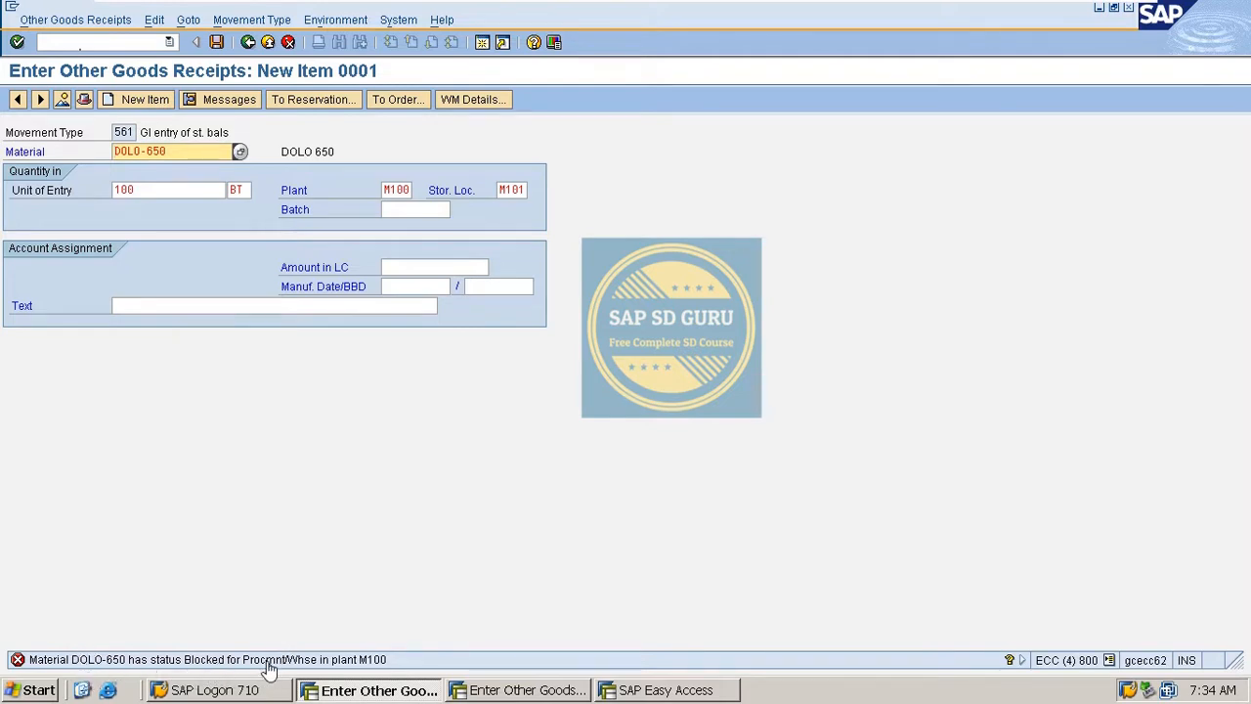
# - Open MM02 in a new session for material DOLO-650, accept the selected views and organizational levels, and dismiss the lock error
pyautogui.click(99, 43)
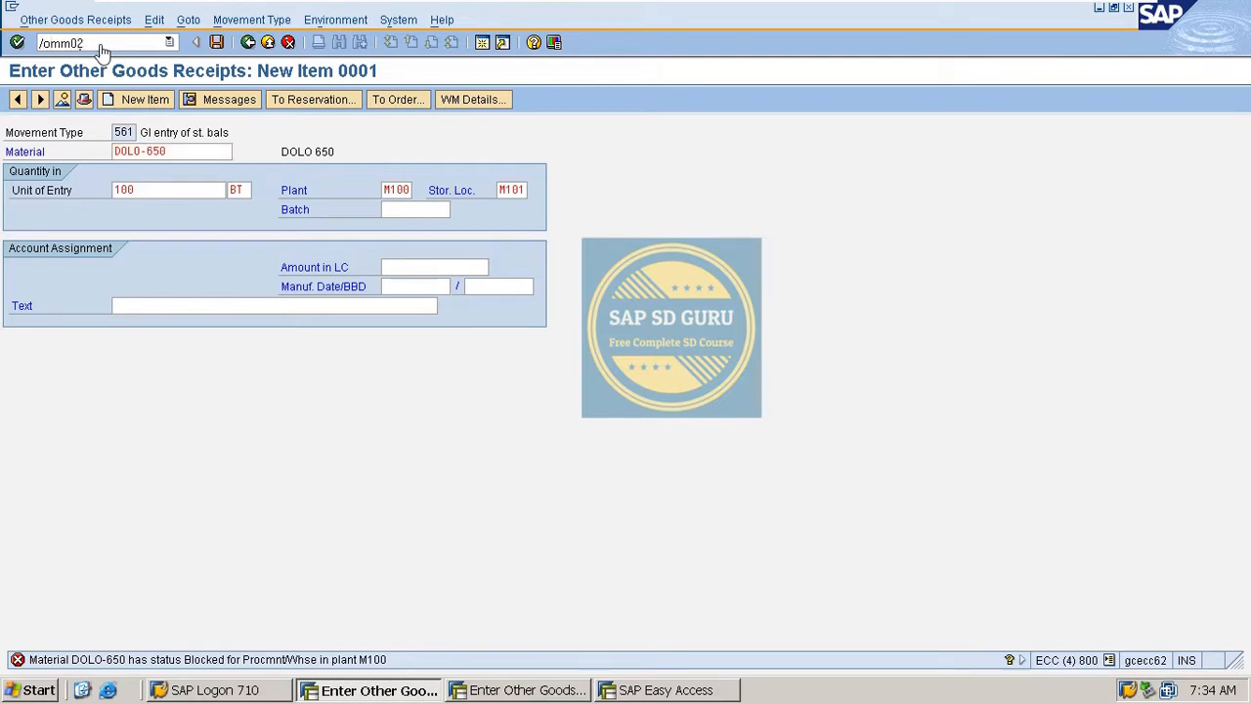
pyautogui.write('/omm02')
pyautogui.press('Return')
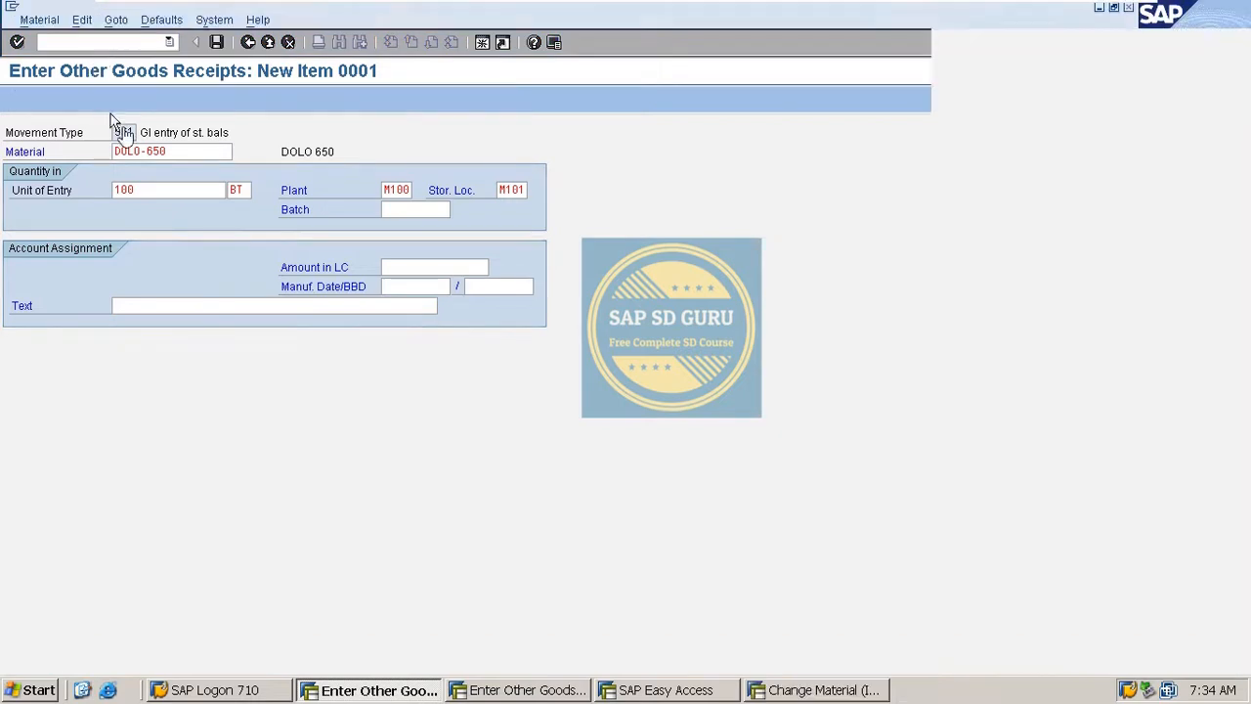
pyautogui.press('Return')
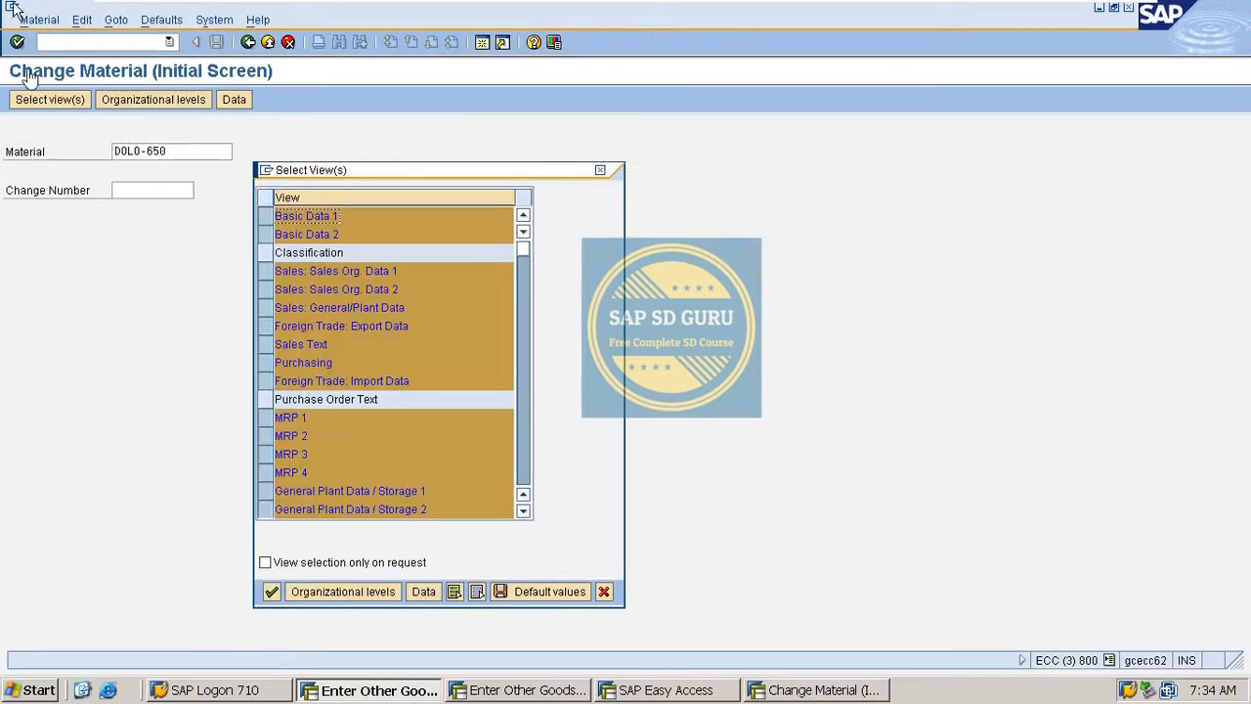
pyautogui.press('Return')
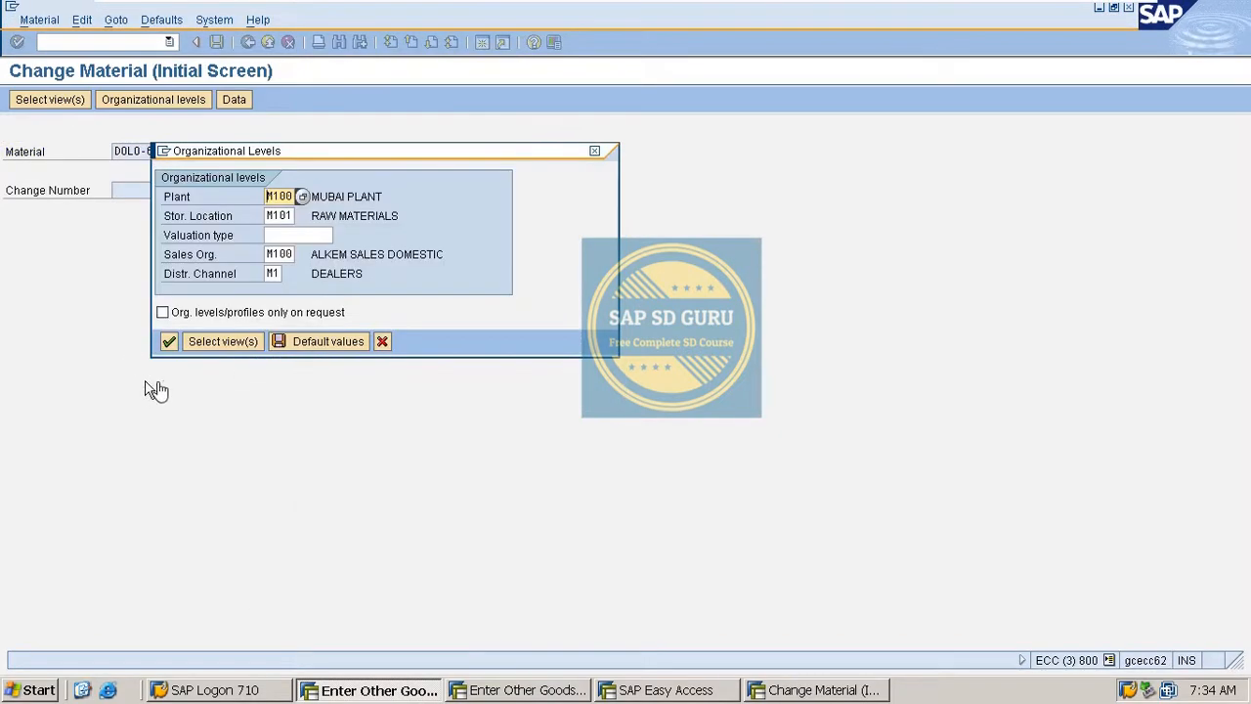
pyautogui.press('Return')
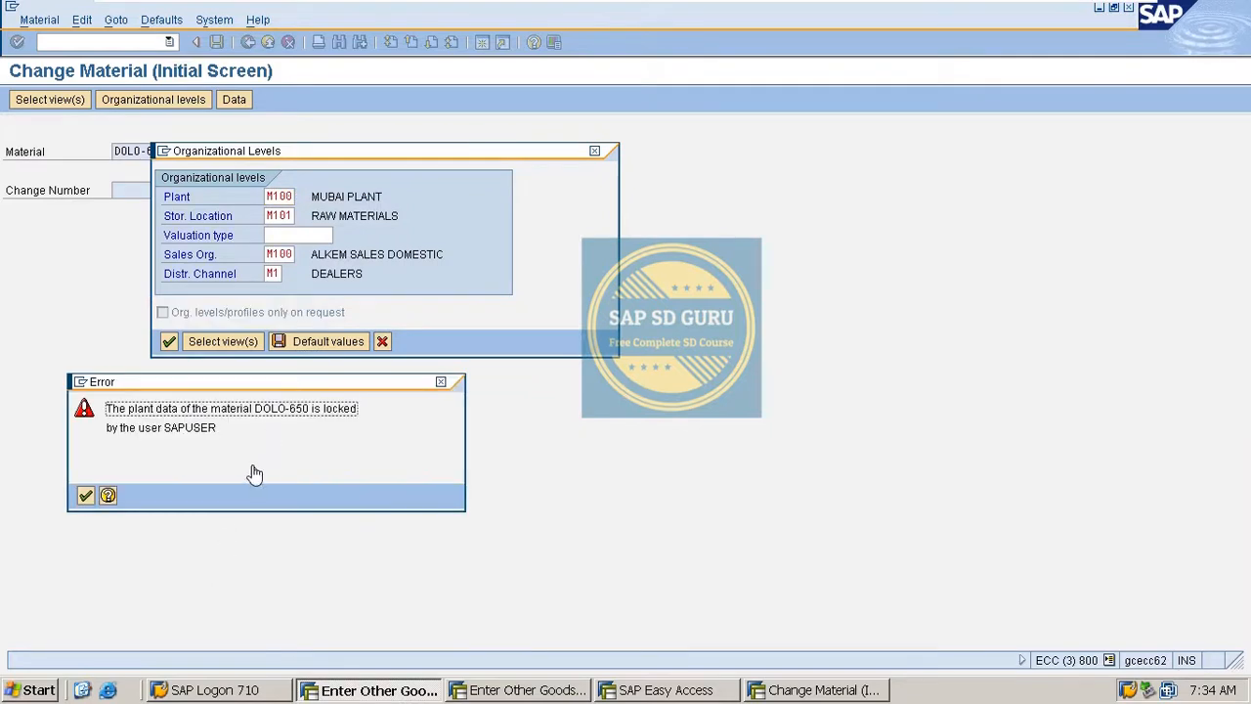
pyautogui.moveTo(441, 384); pyautogui.dragTo(443, 383)
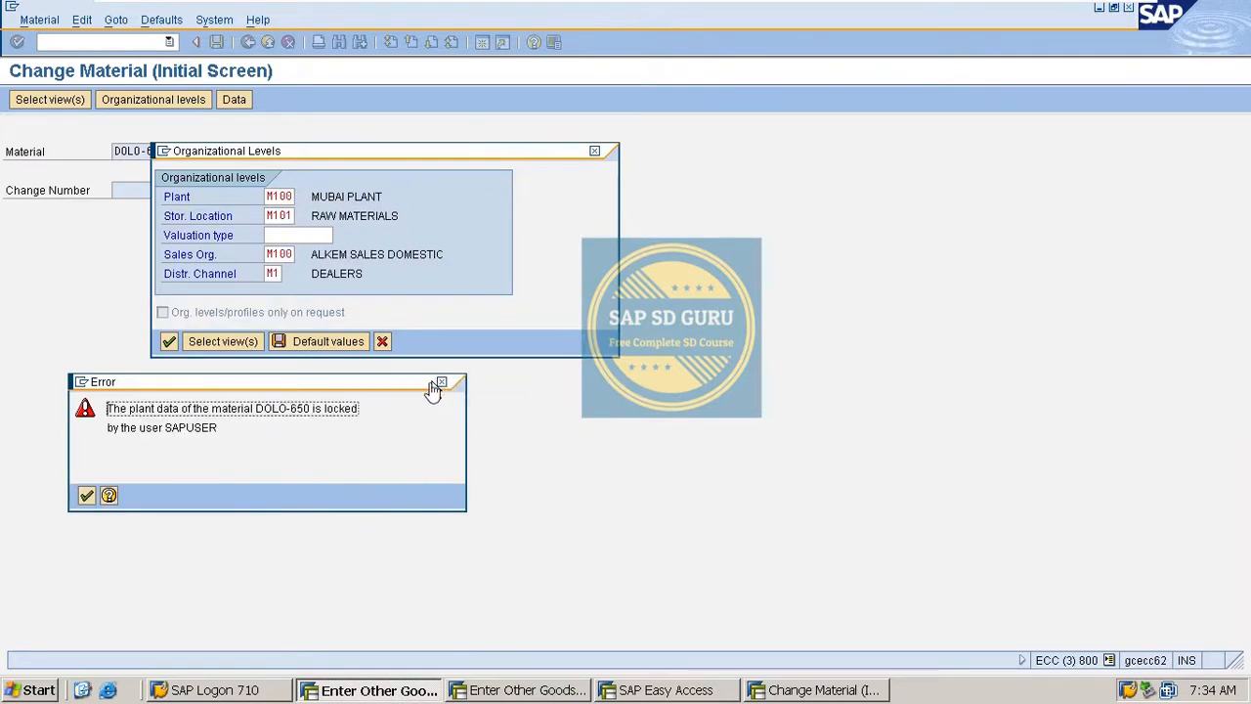
pyautogui.click(86, 496)
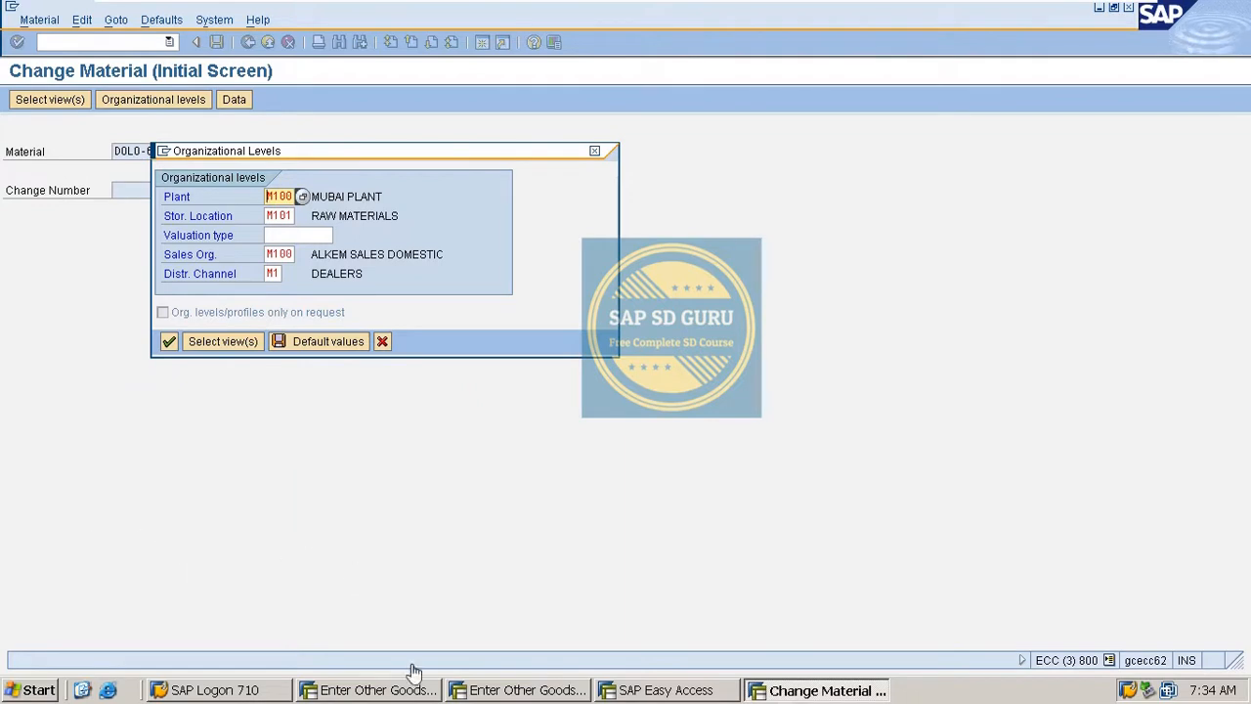
# - End both open Enter Other Goods Receipts sessions to release the lock on material DOLO-650
pyautogui.click(545, 692)
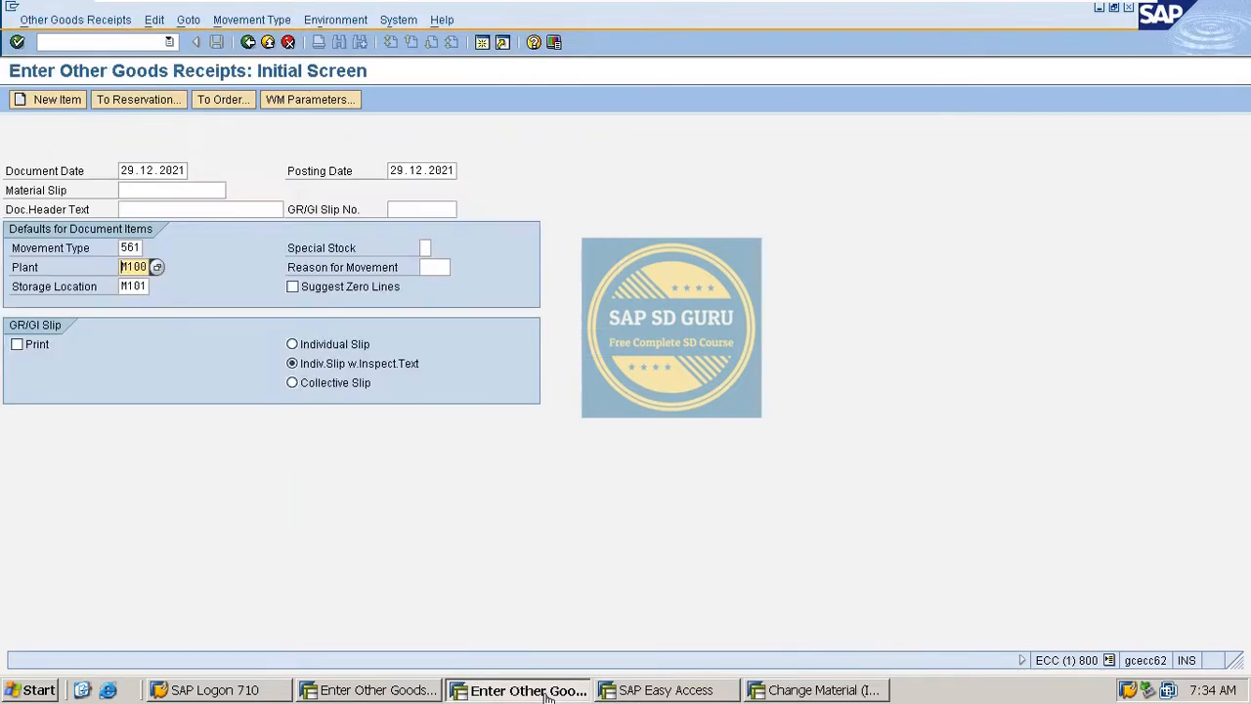
pyautogui.click(95, 44)
pyautogui.write('/i')
pyautogui.press('Return')
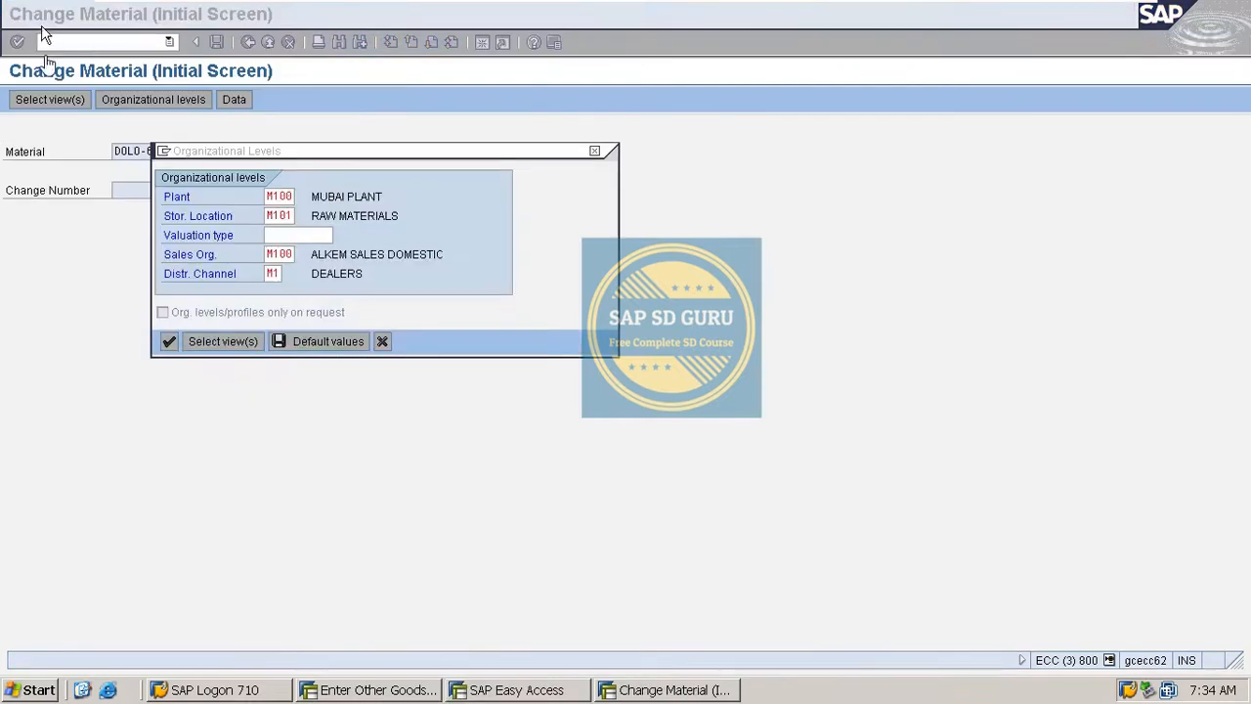
pyautogui.click(366, 690)
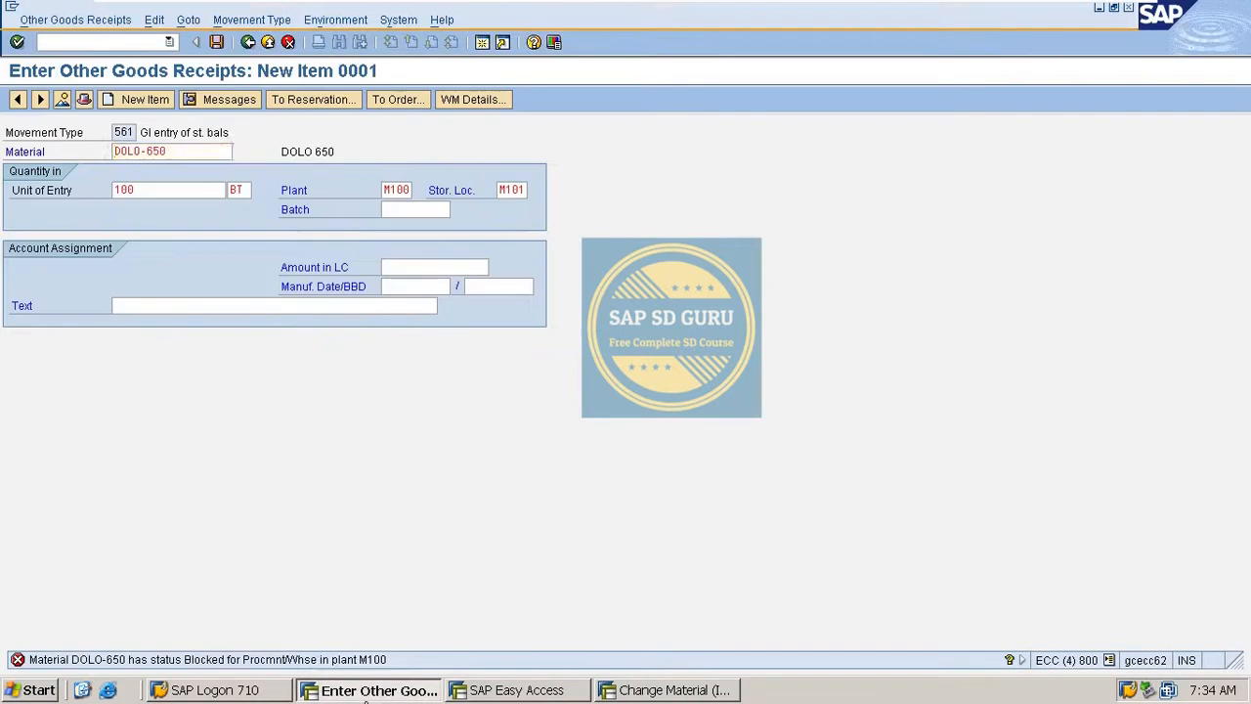
pyautogui.click(65, 47)
pyautogui.write('/i')
pyautogui.press('Return')
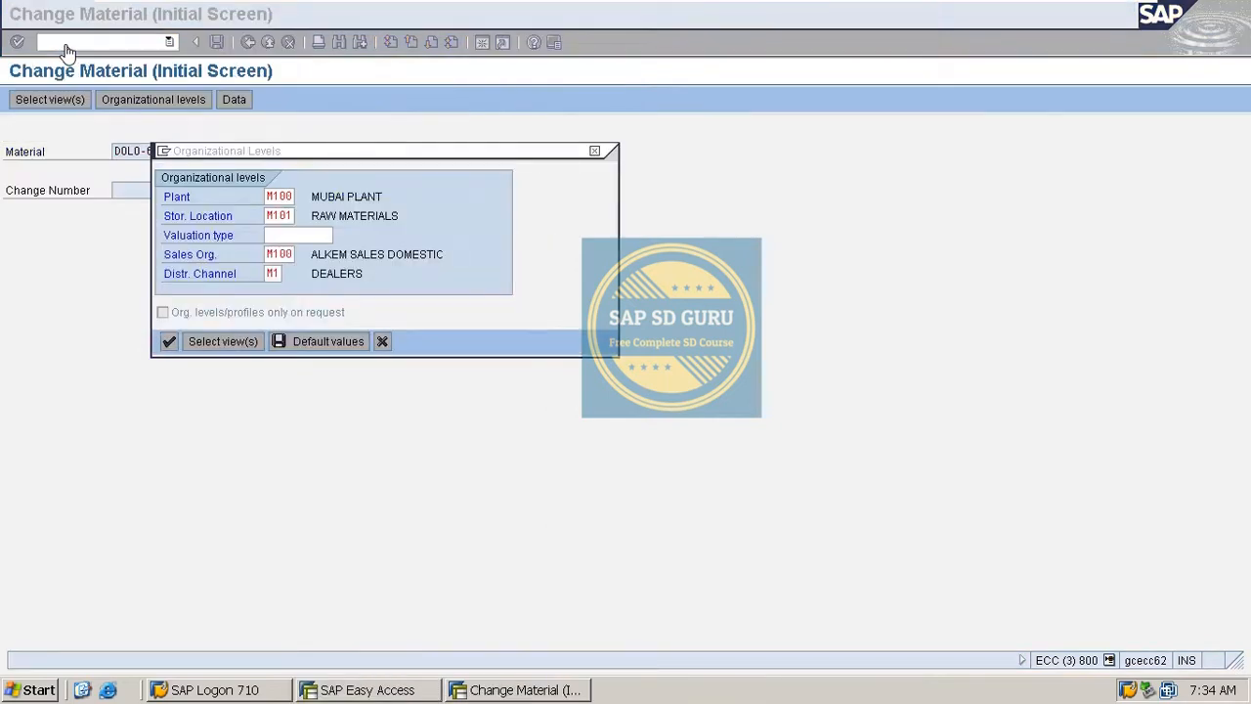
# - Accept the organizational levels for DOLO-650, clear its X-plant material status in Basic data 1, and save the material
pyautogui.click(483, 196)
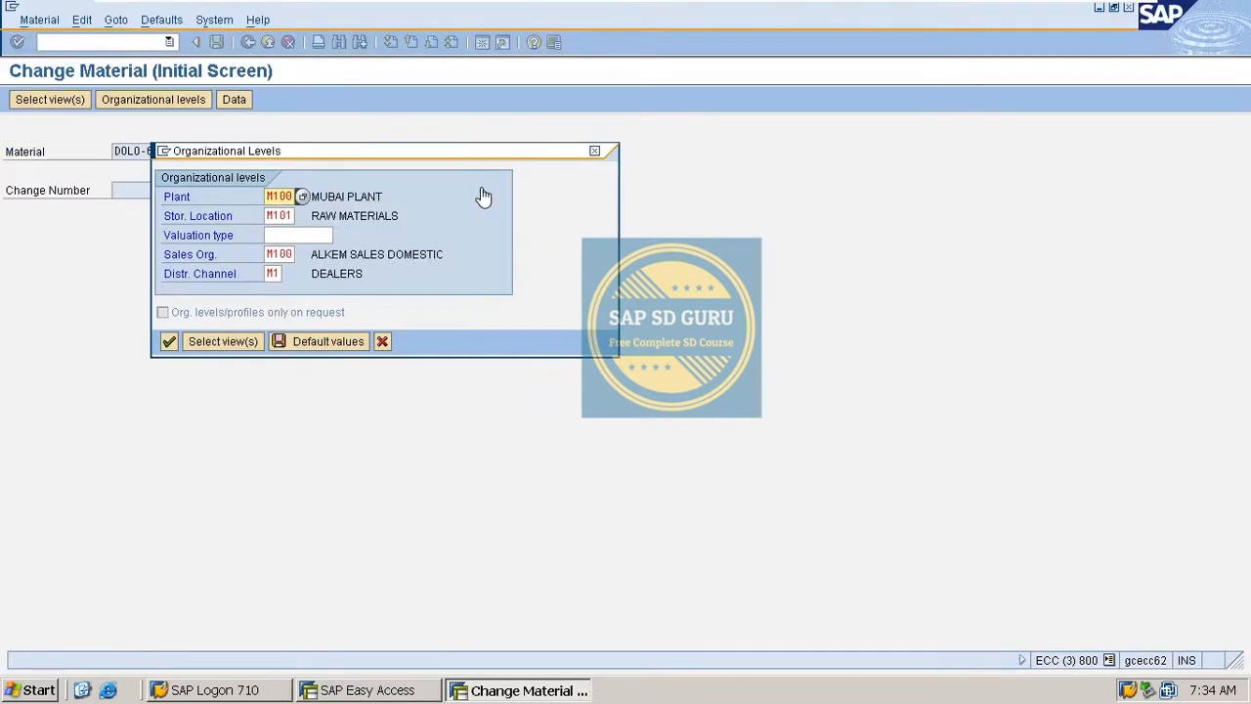
pyautogui.press('Return')
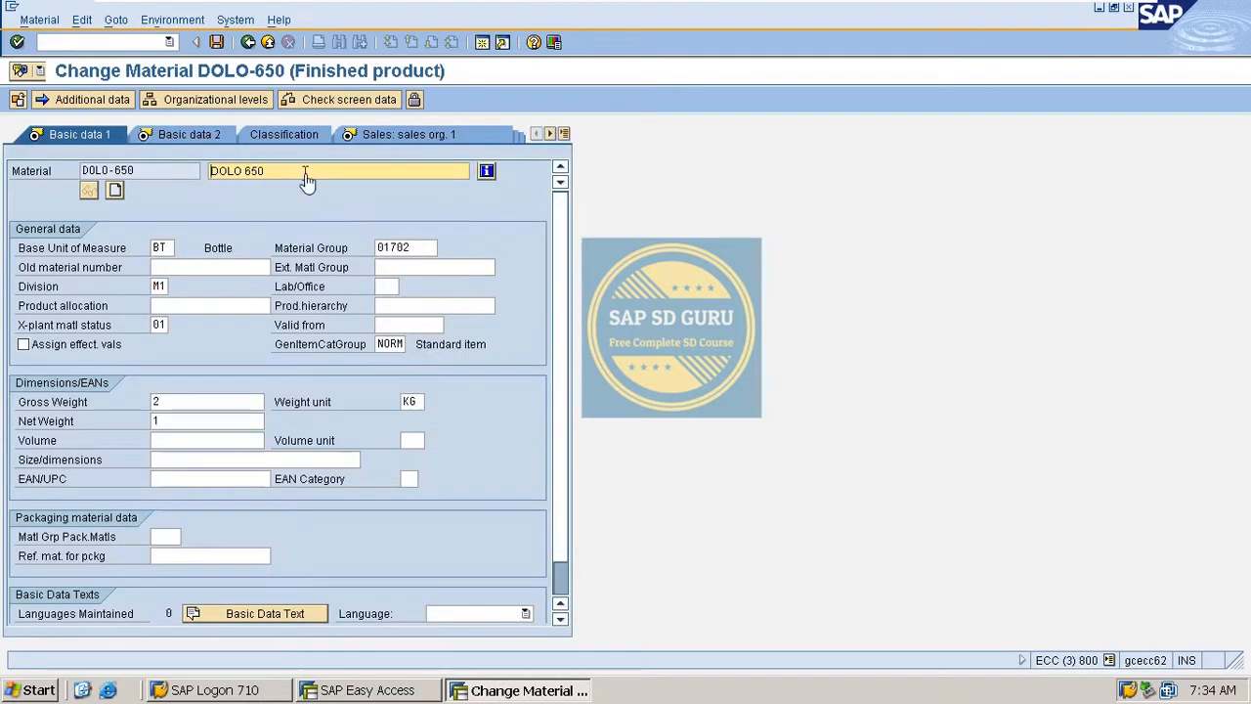
pyautogui.click(158, 327)
pyautogui.press('BackSpace')
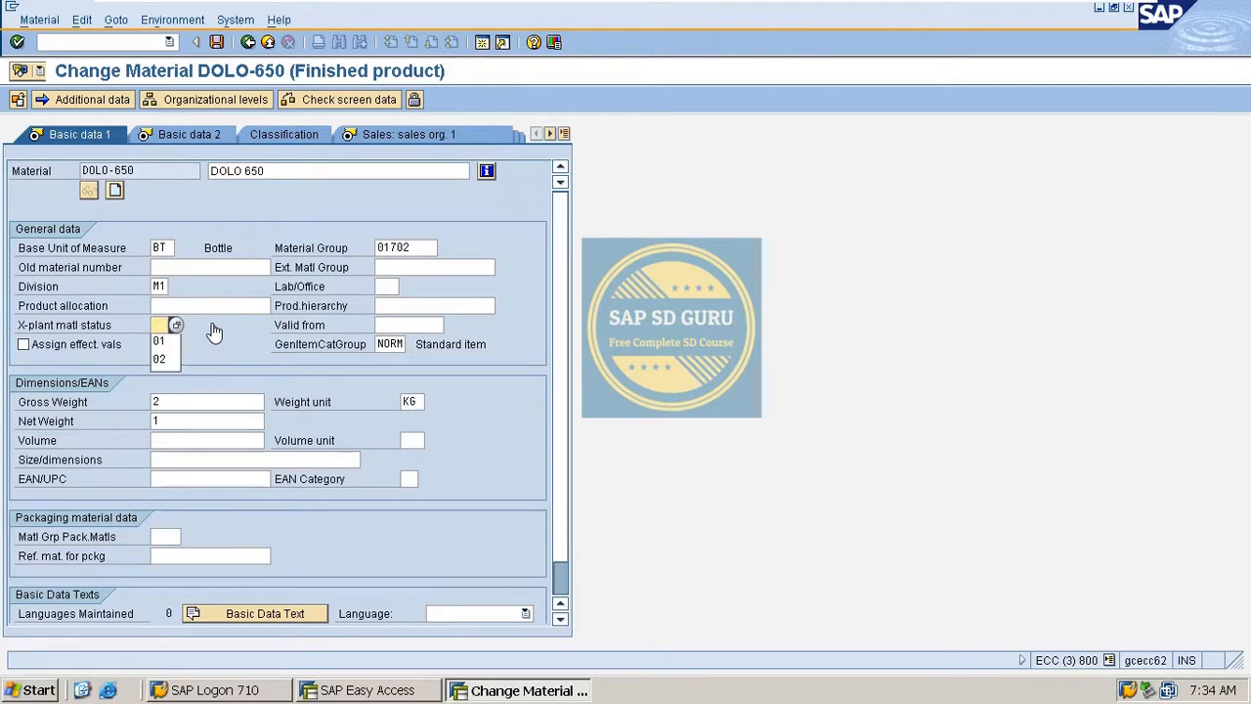
pyautogui.press('Return')
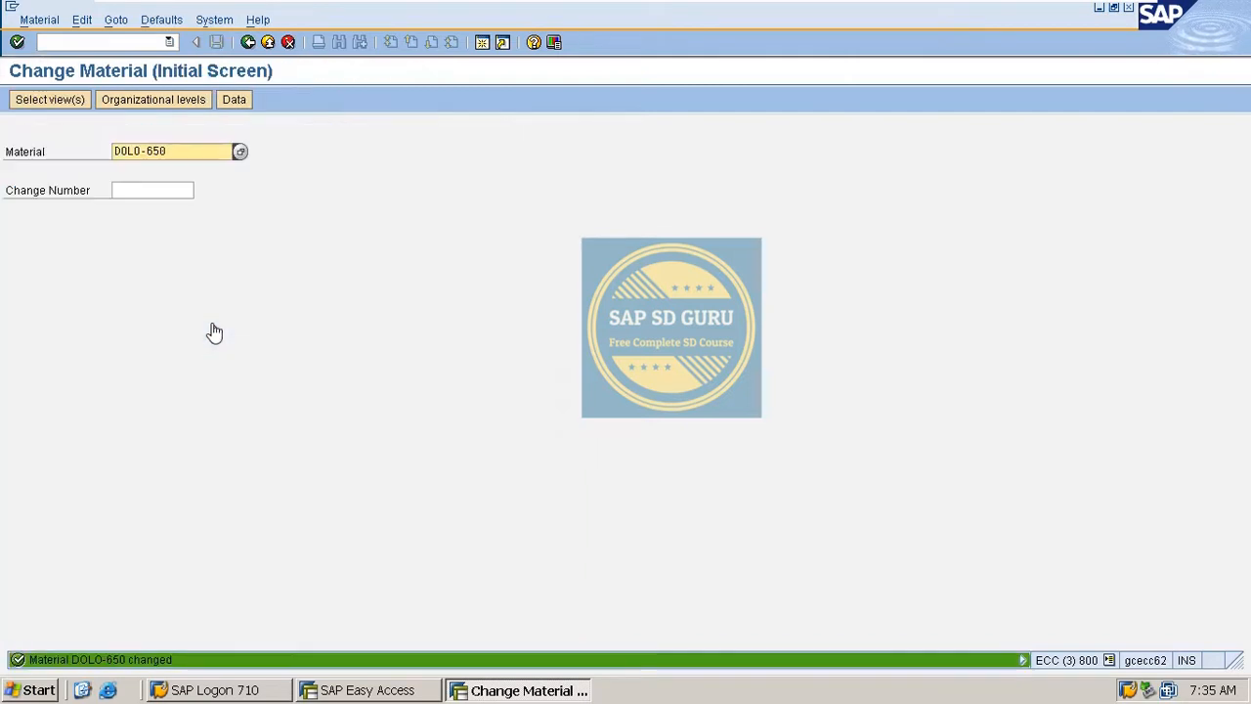
# - Open MB1C in a new session, accept the header defaults, and enter material DOLO-650 with quantity 100 in item 1
pyautogui.click(68, 42)
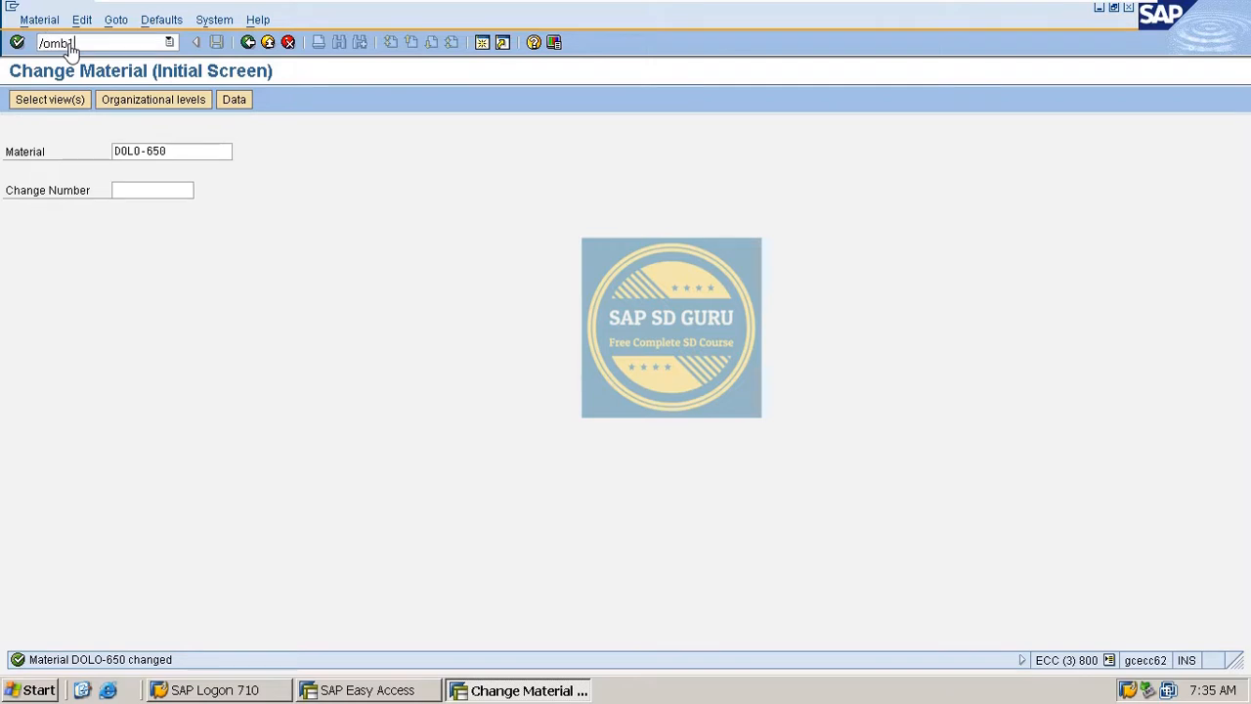
pyautogui.write('/omb1c')
pyautogui.press('Return')
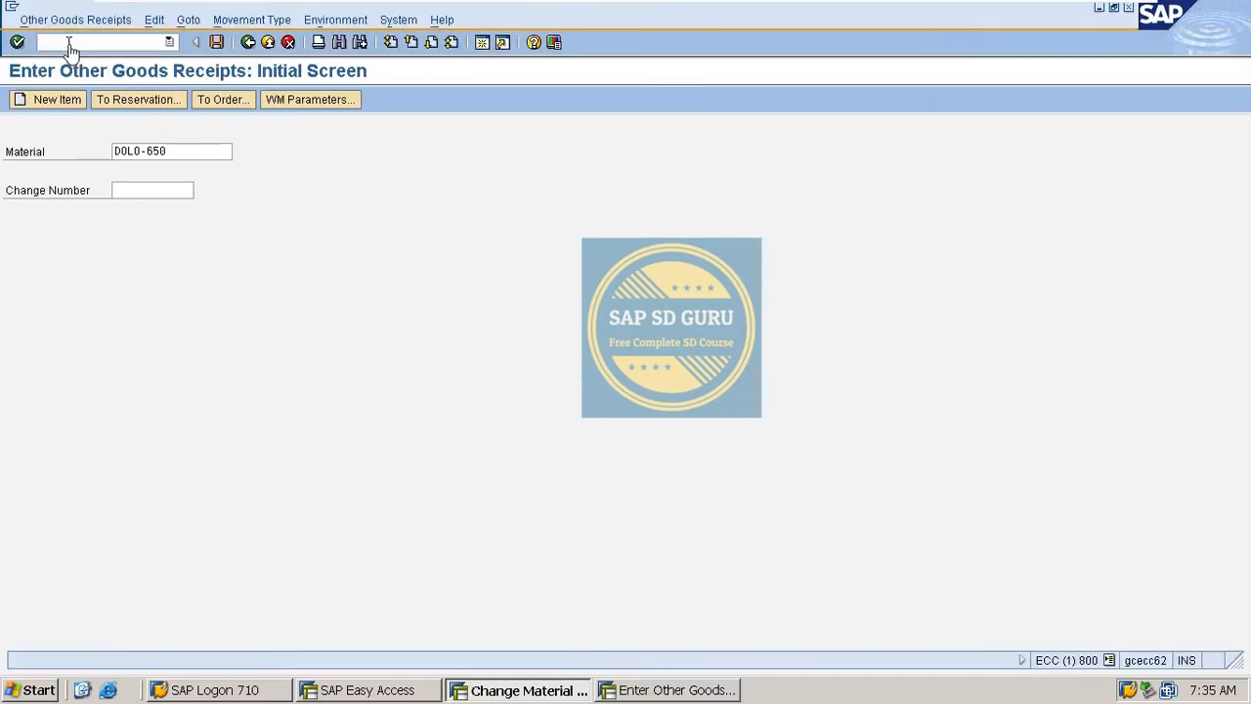
pyautogui.press('Return')
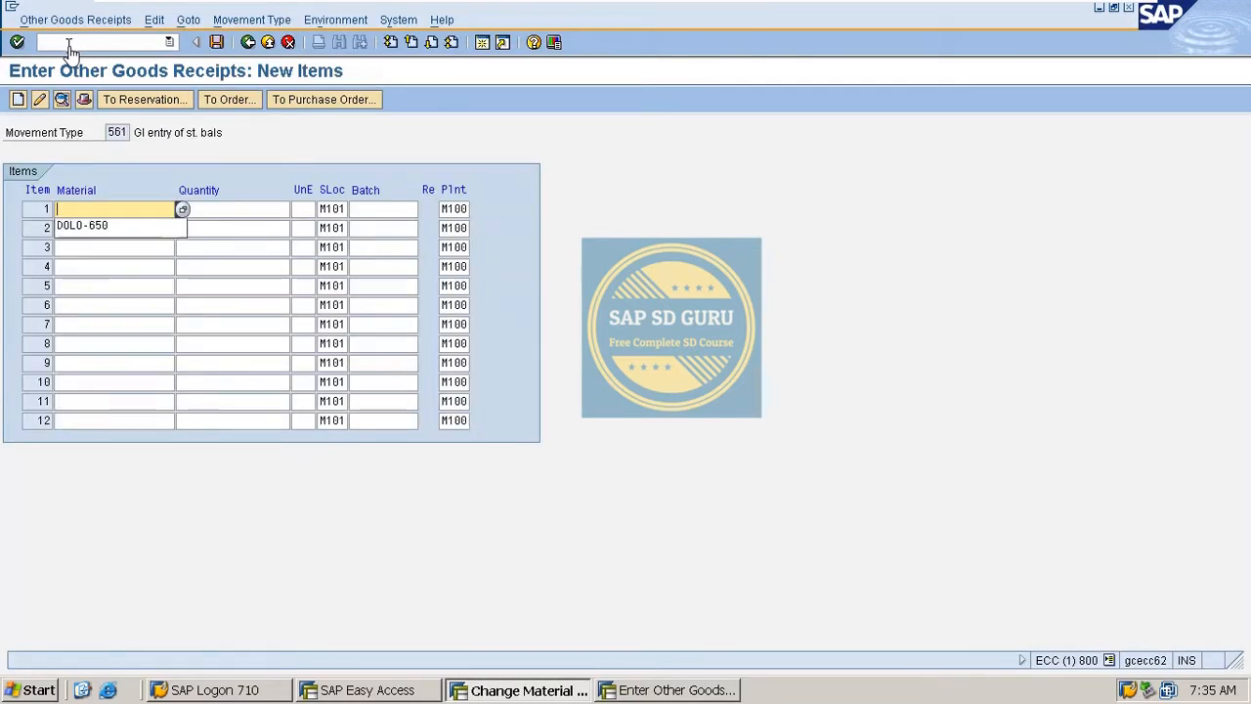
pyautogui.press('Tab')
pyautogui.write('100')
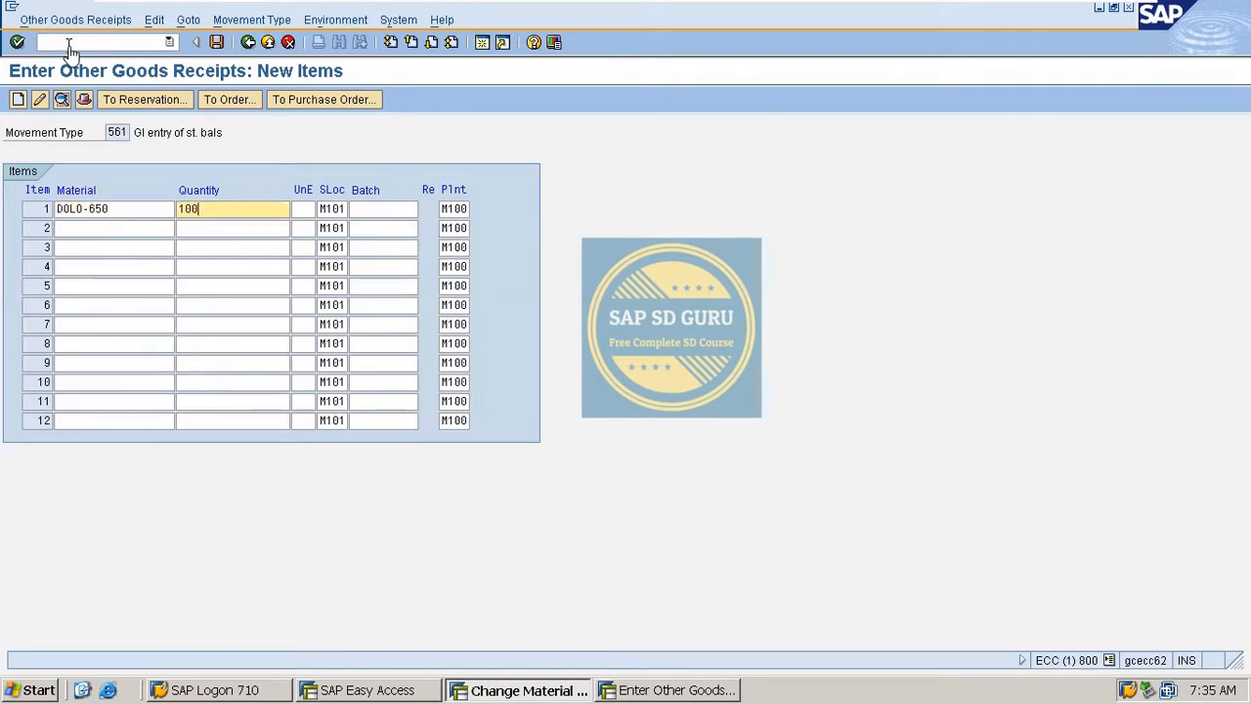
# - Confirm the DOLO-650 receipt item and accept automatic batch number allocation
pyautogui.press('Return')
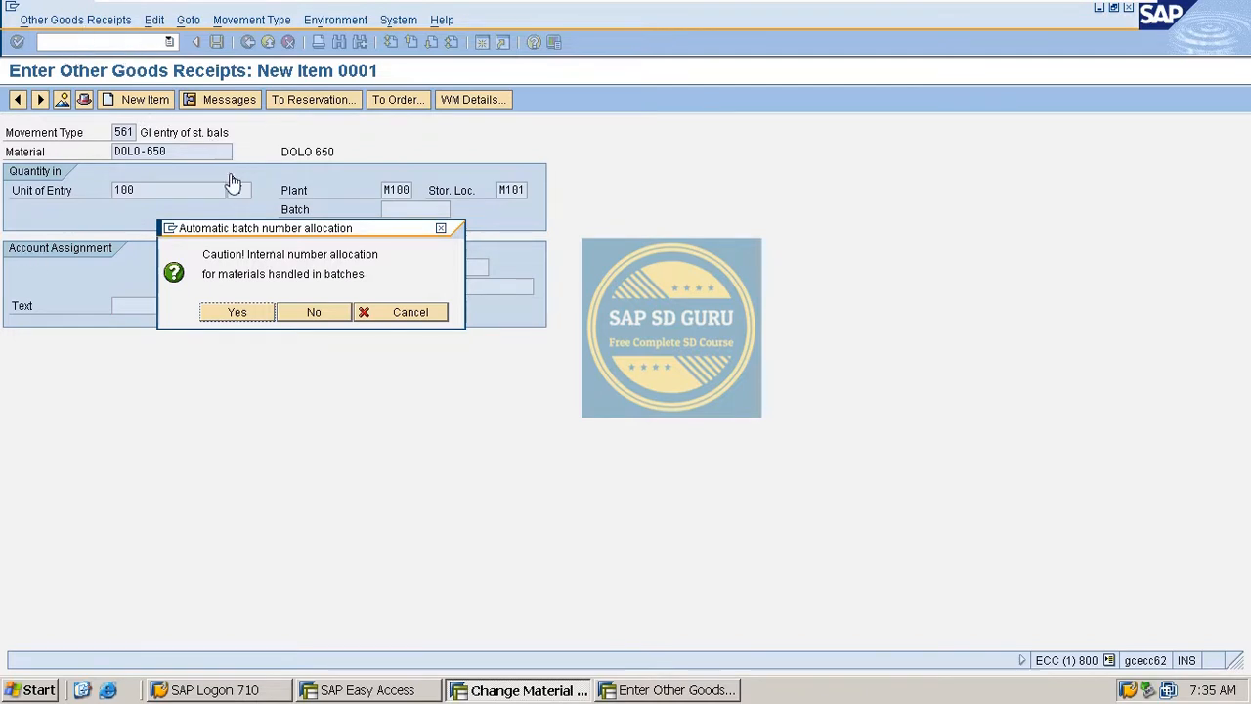
pyautogui.moveTo(203, 254); pyautogui.dragTo(258, 252)
pyautogui.click(343, 256)
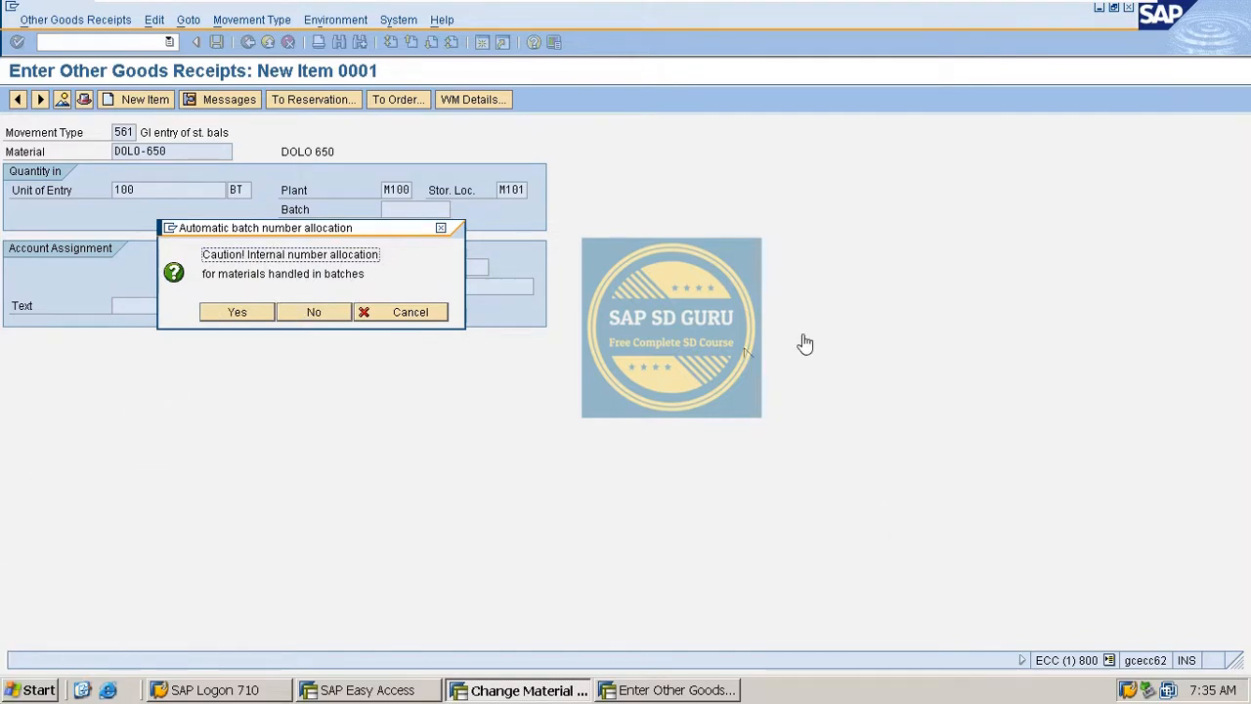
pyautogui.click(234, 324)
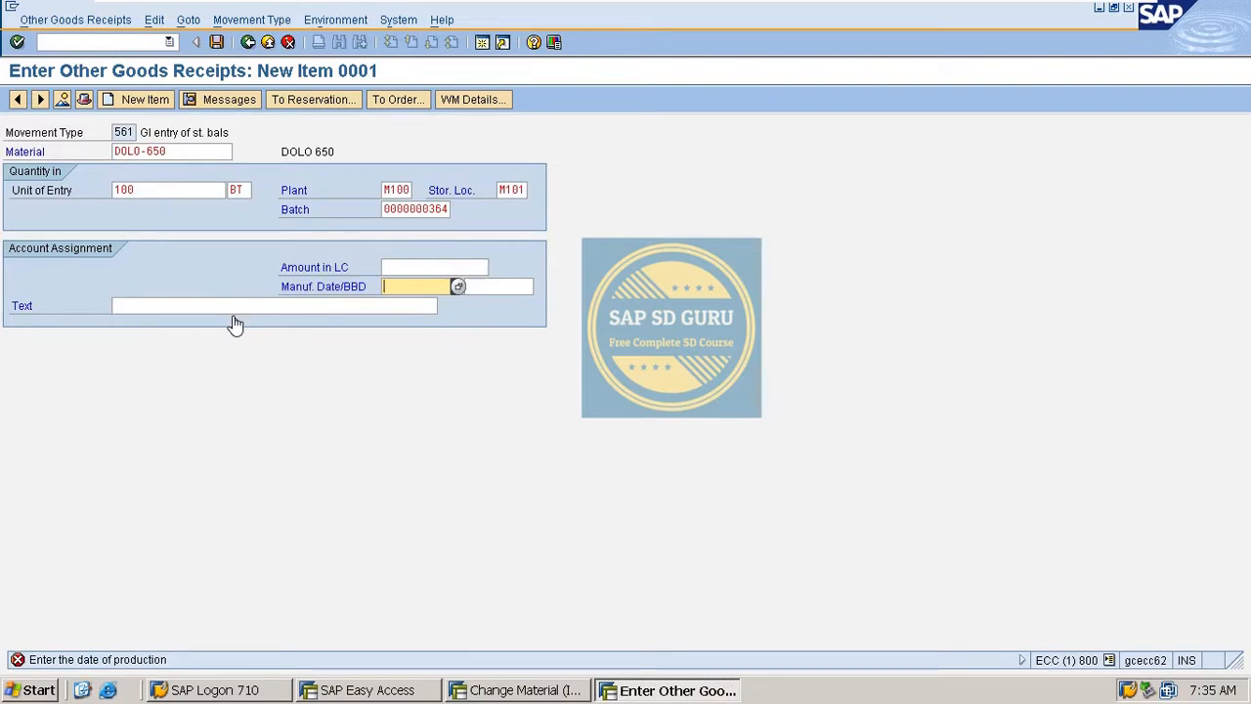
# - Set the manufacturing date of the DOLO-650 receipt item to 29.12.2021 and try to confirm the item
pyautogui.click(457, 288)
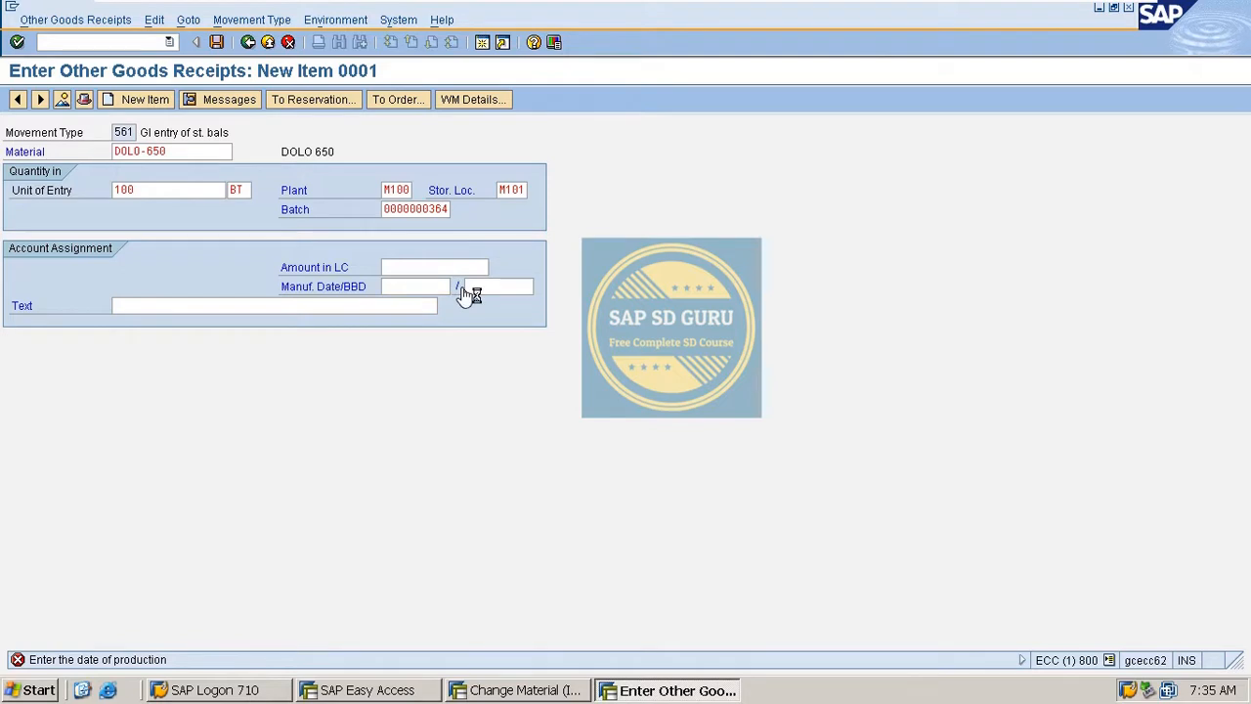
pyautogui.doubleClick(252, 362)
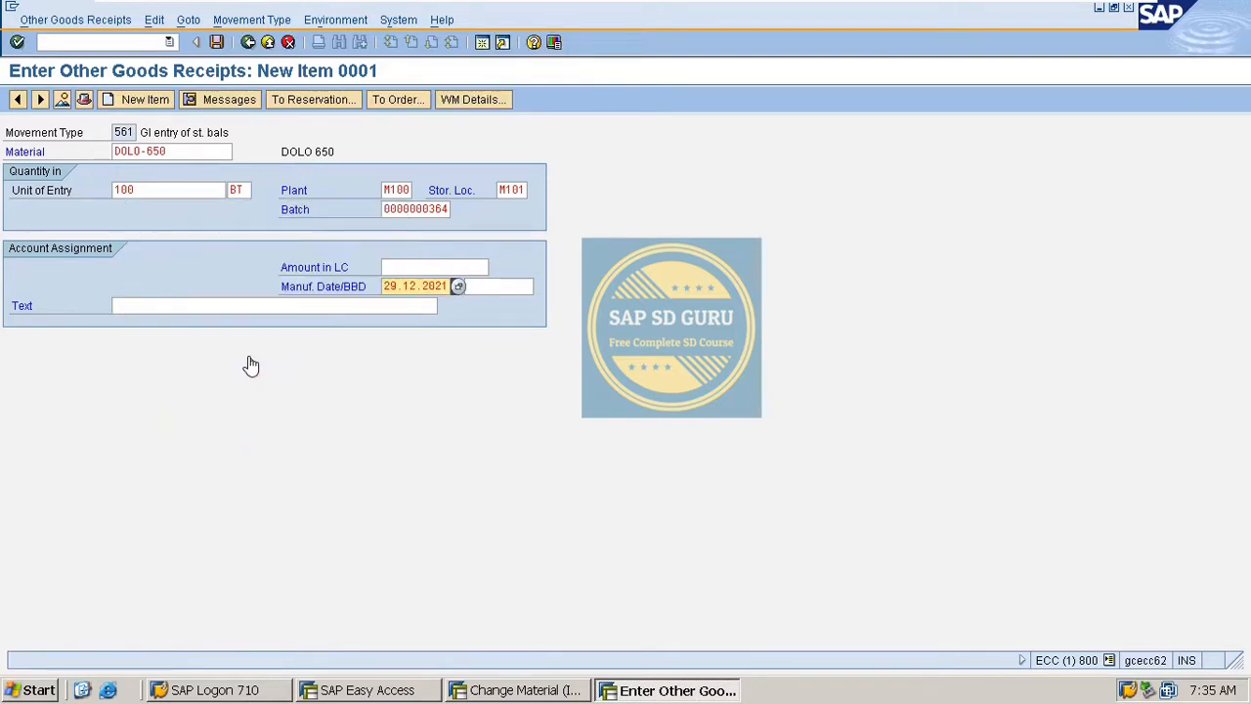
pyautogui.press('Return')
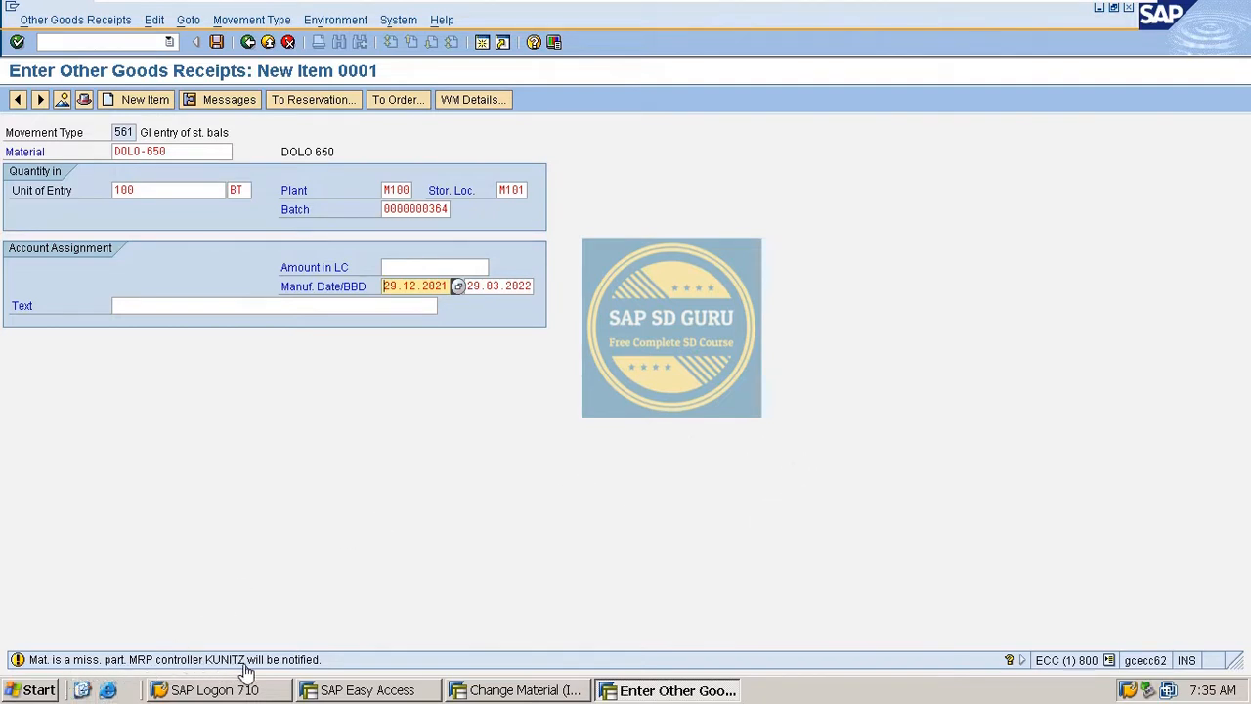
pyautogui.press('Return')
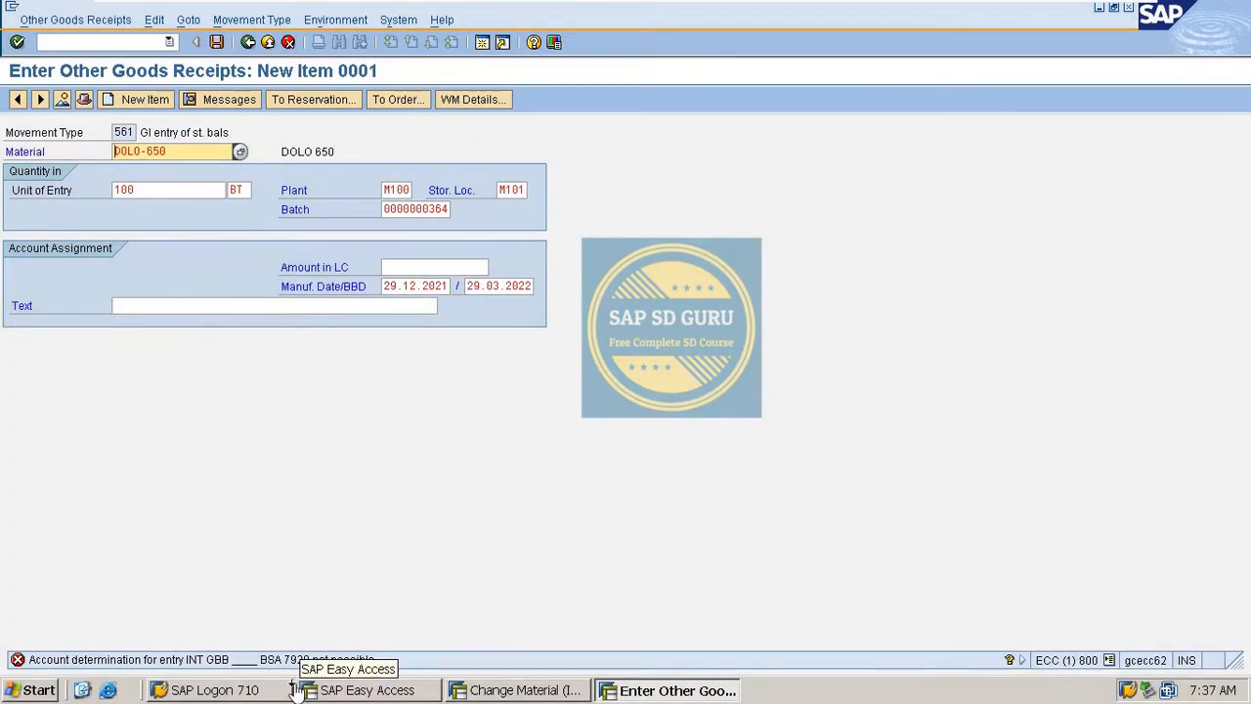
# - Open the account determination for valuation areas view in a new session and position it at valuation area M100
pyautogui.click(67, 44)
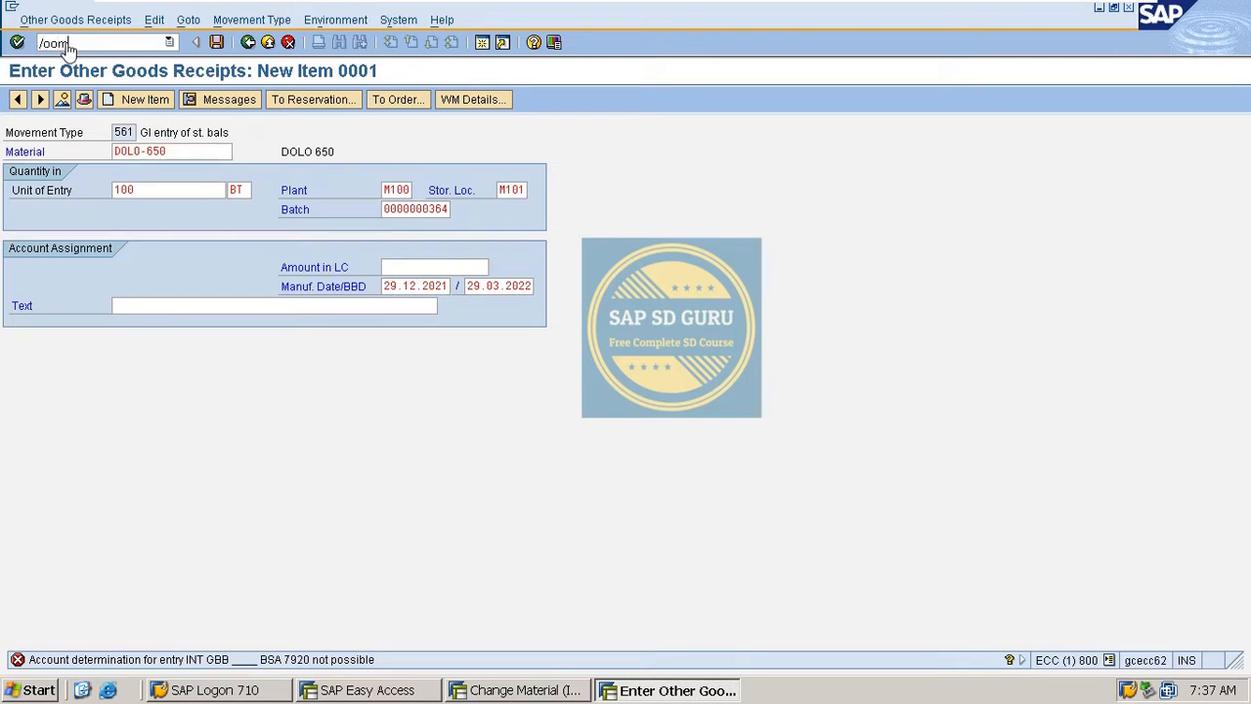
pyautogui.press('Return')
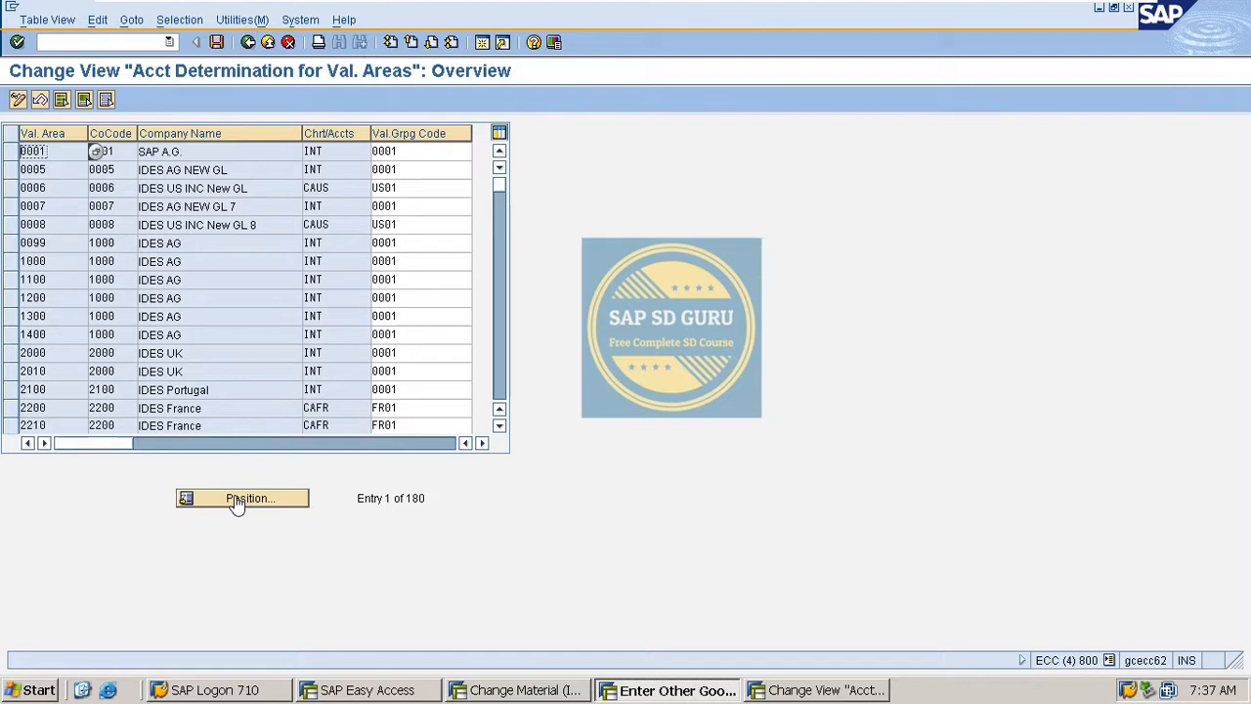
pyautogui.click(236, 500)
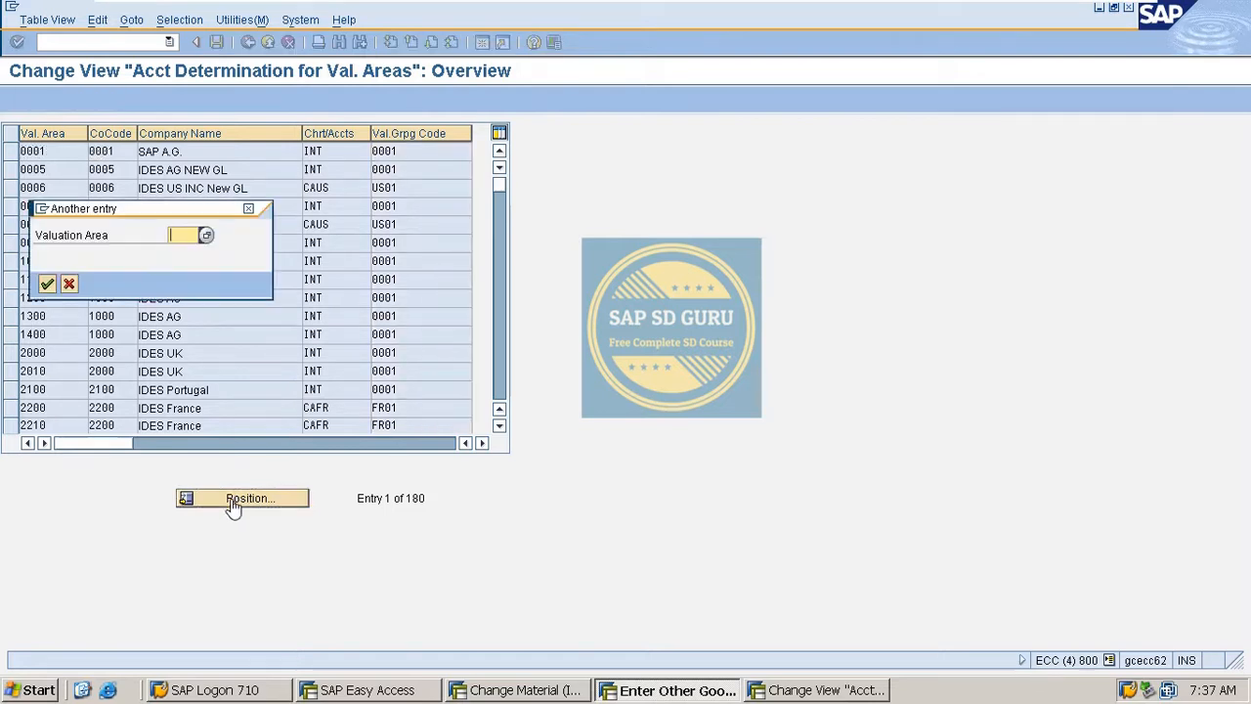
pyautogui.write('m100')
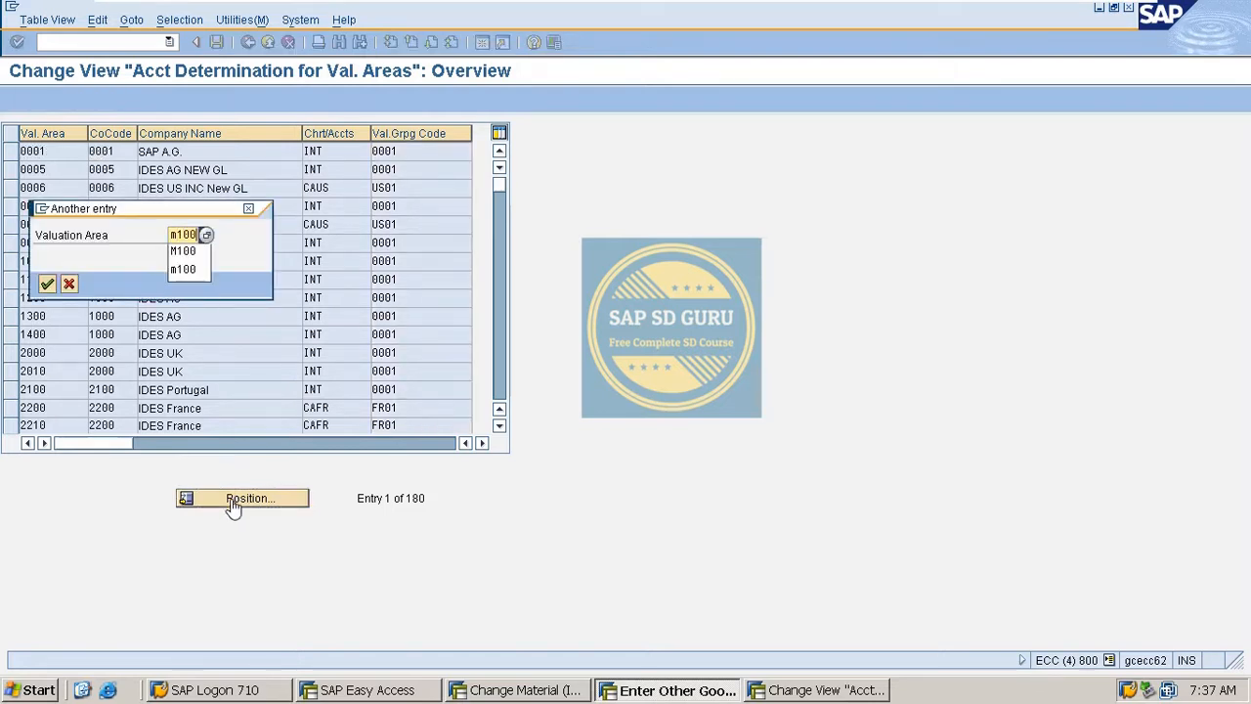
pyautogui.press('Return')
pyautogui.press('Return')
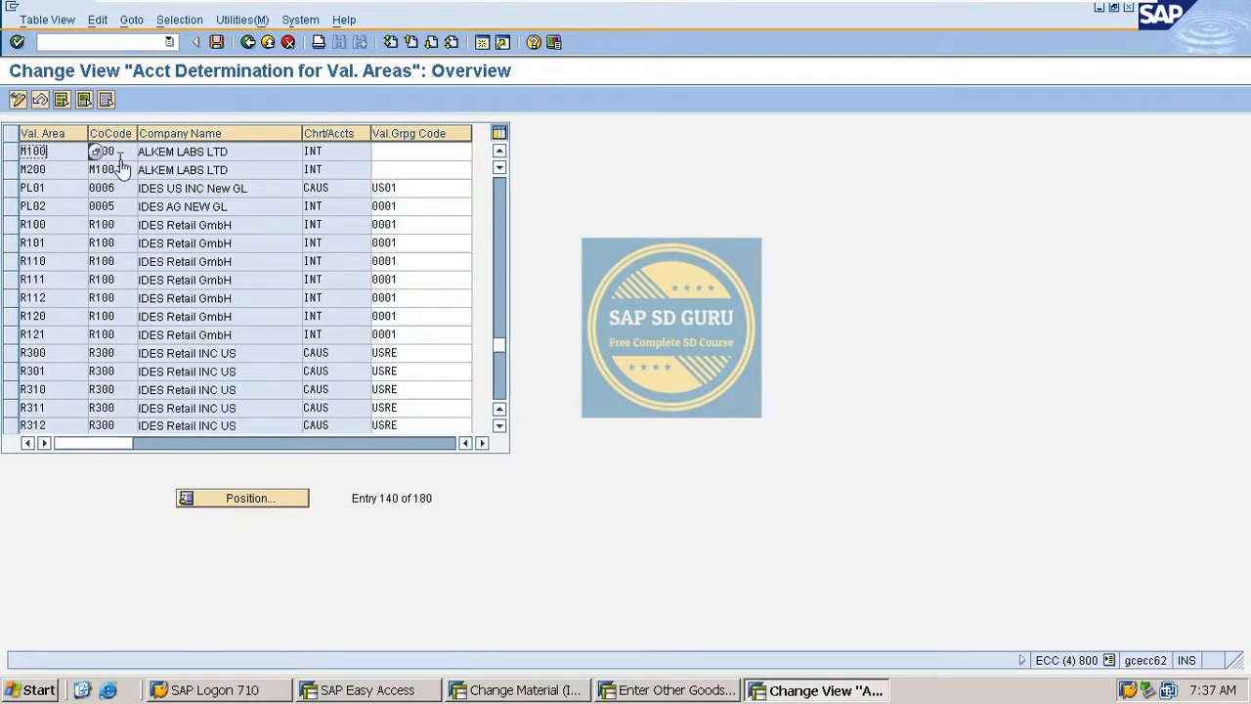
# - Set the valuation grouping code of valuation area M100 to 0001
pyautogui.press('Tab')
pyautogui.click(54, 152)
pyautogui.click(412, 154)
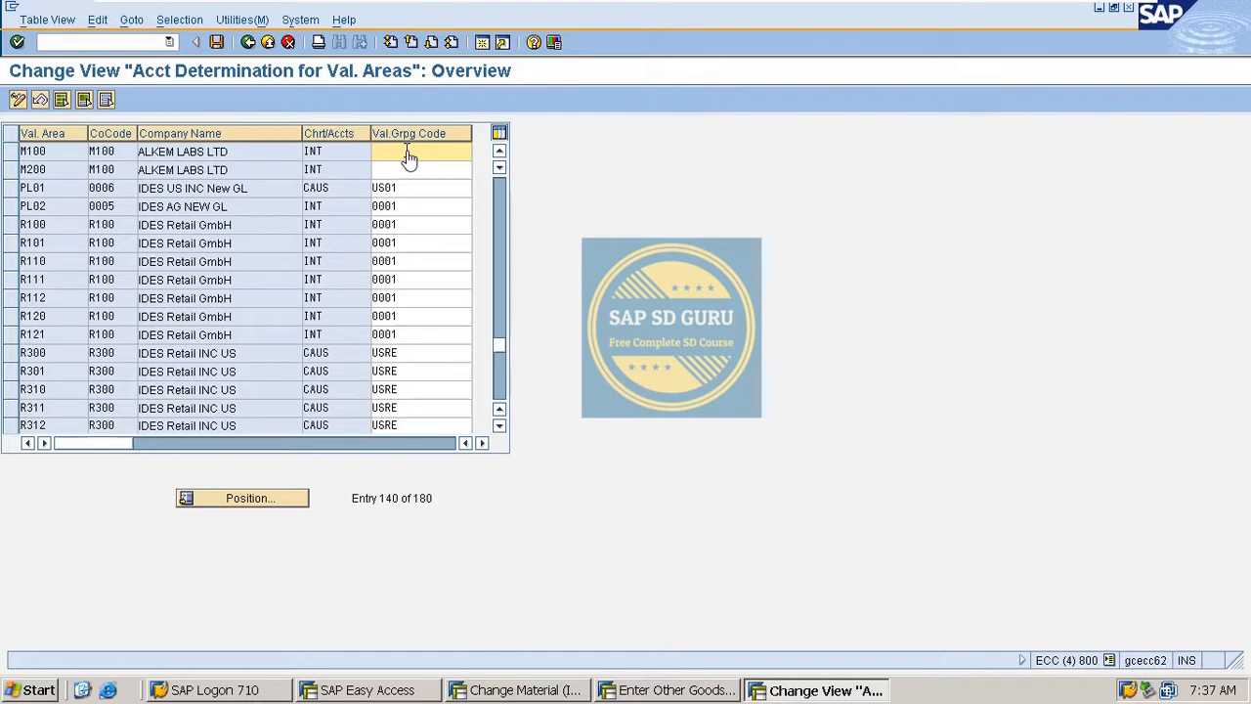
pyautogui.write('001')
pyautogui.click(398, 187)
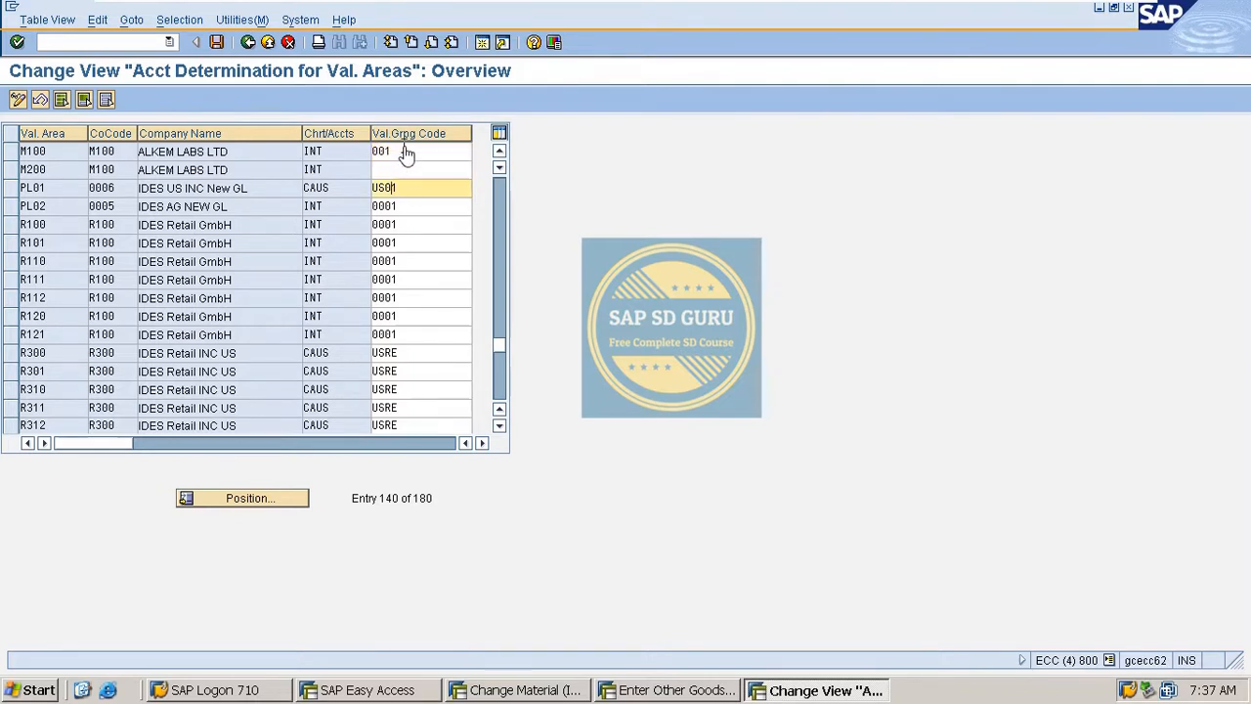
pyautogui.doubleClick(406, 153)
pyautogui.write('000')
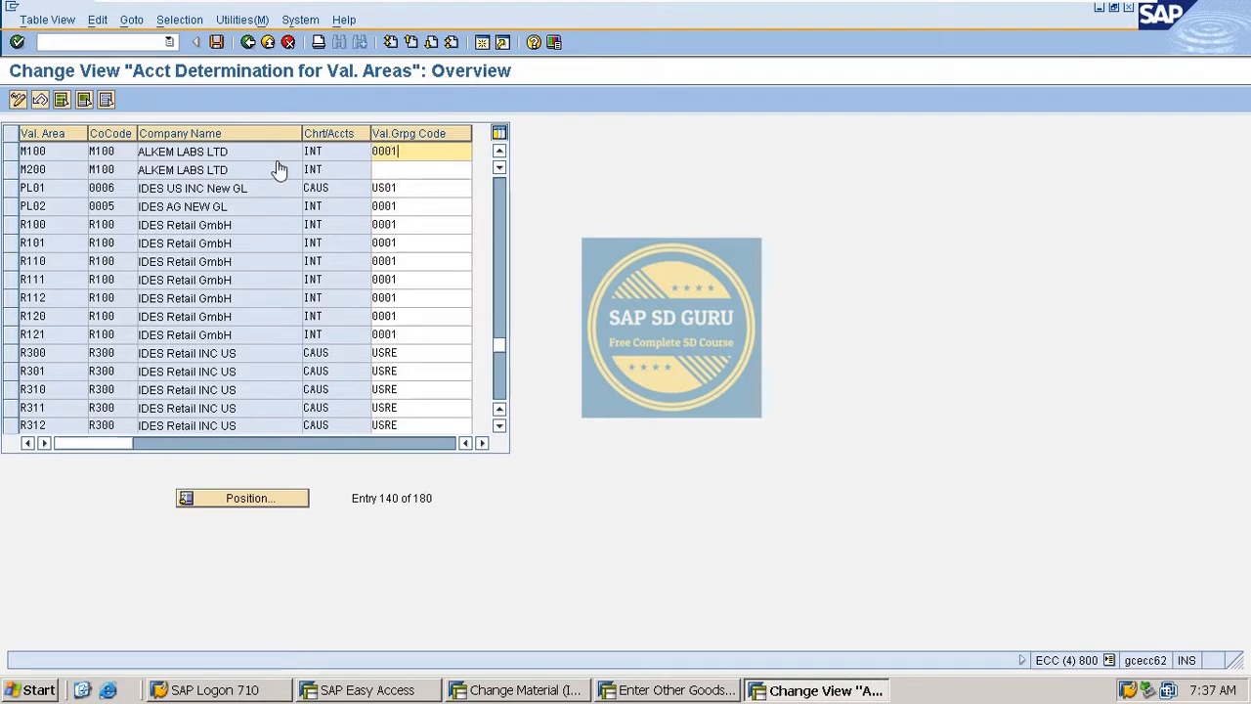
pyautogui.write('1')
# - Set the valuation grouping code of valuation area M200 to 0001 and save both entries under customizing request ECCK900002
pyautogui.click(395, 172)
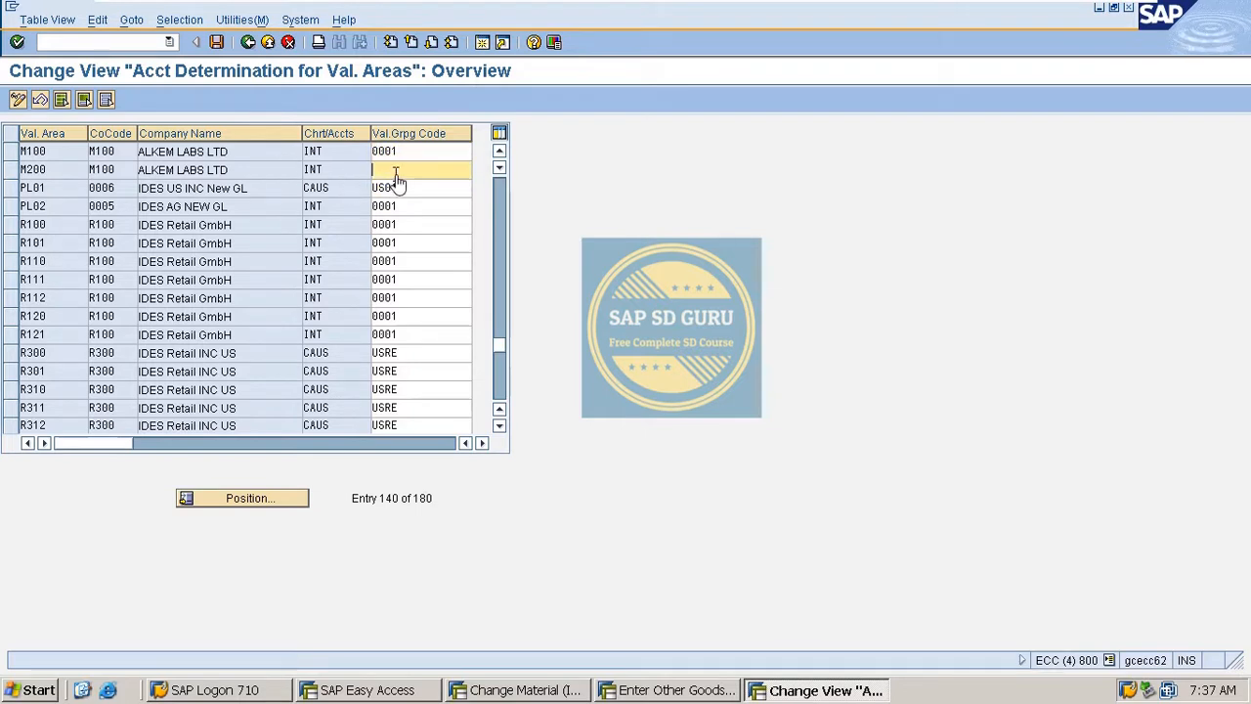
pyautogui.write('0001')
pyautogui.hotkey('ctrl', 's')
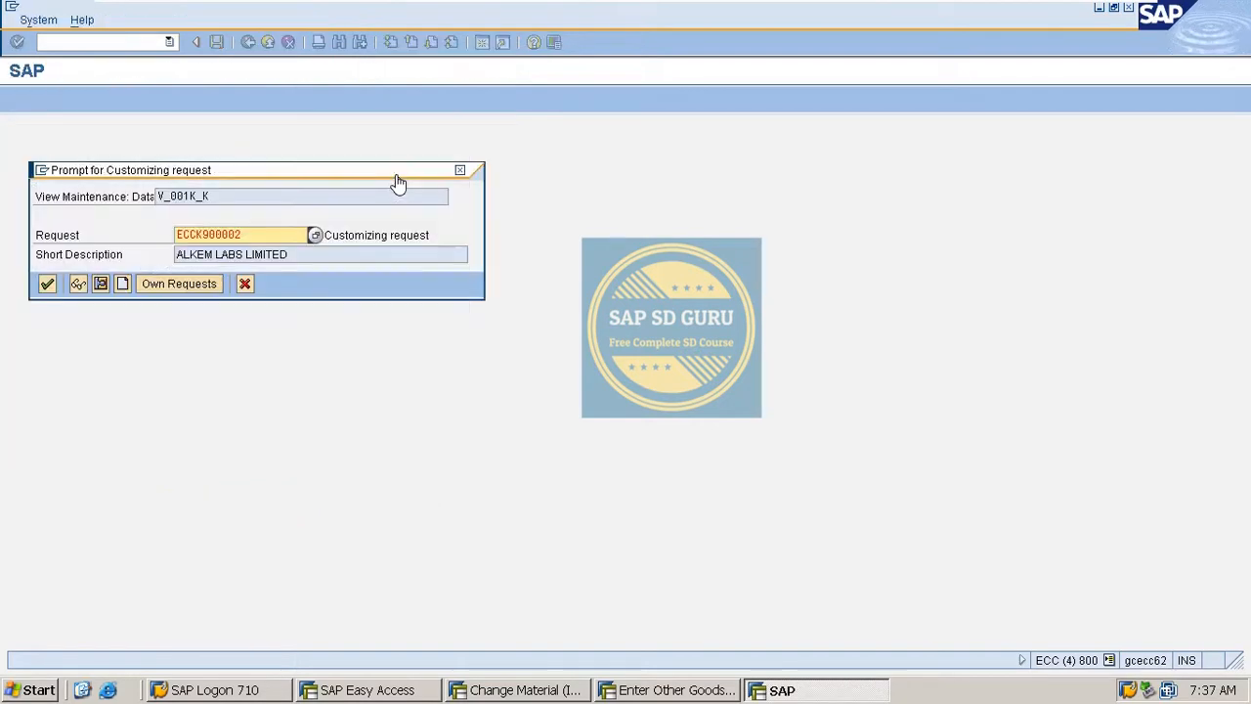
pyautogui.press('Return')
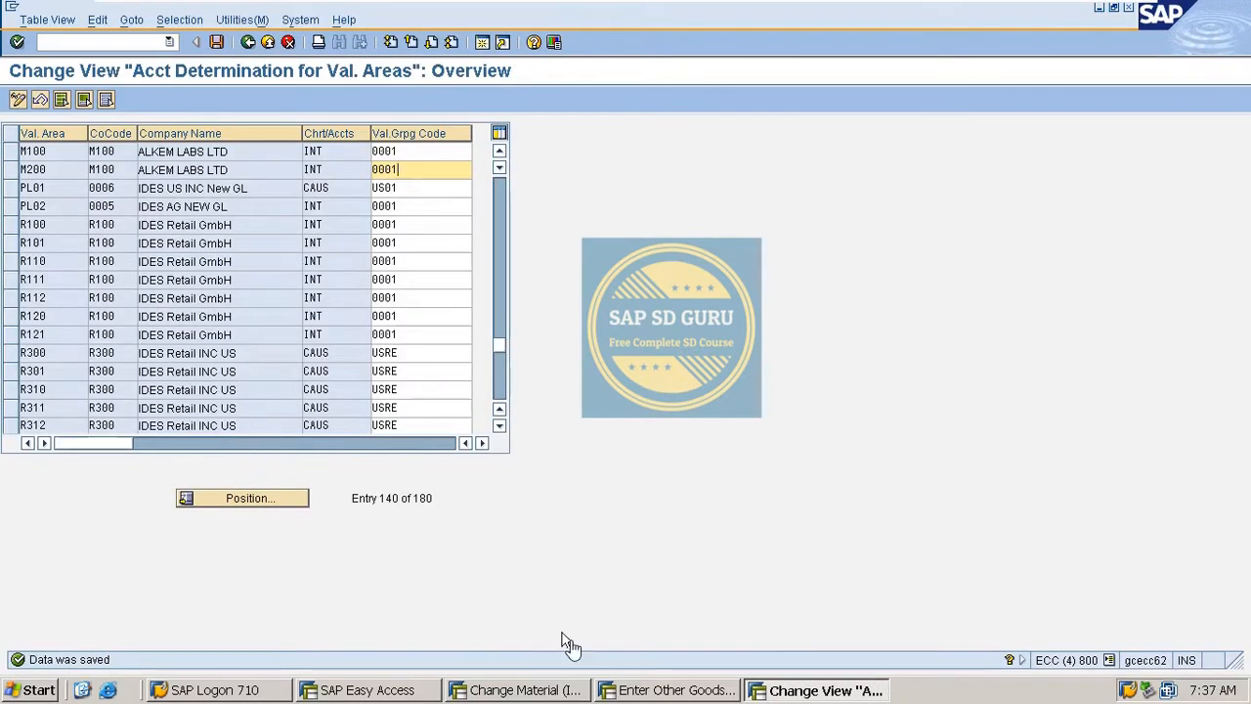
# - Try confirming the DOLO-650 item again in the open goods receipt session, and end that transaction without posting
pyautogui.click(668, 690)
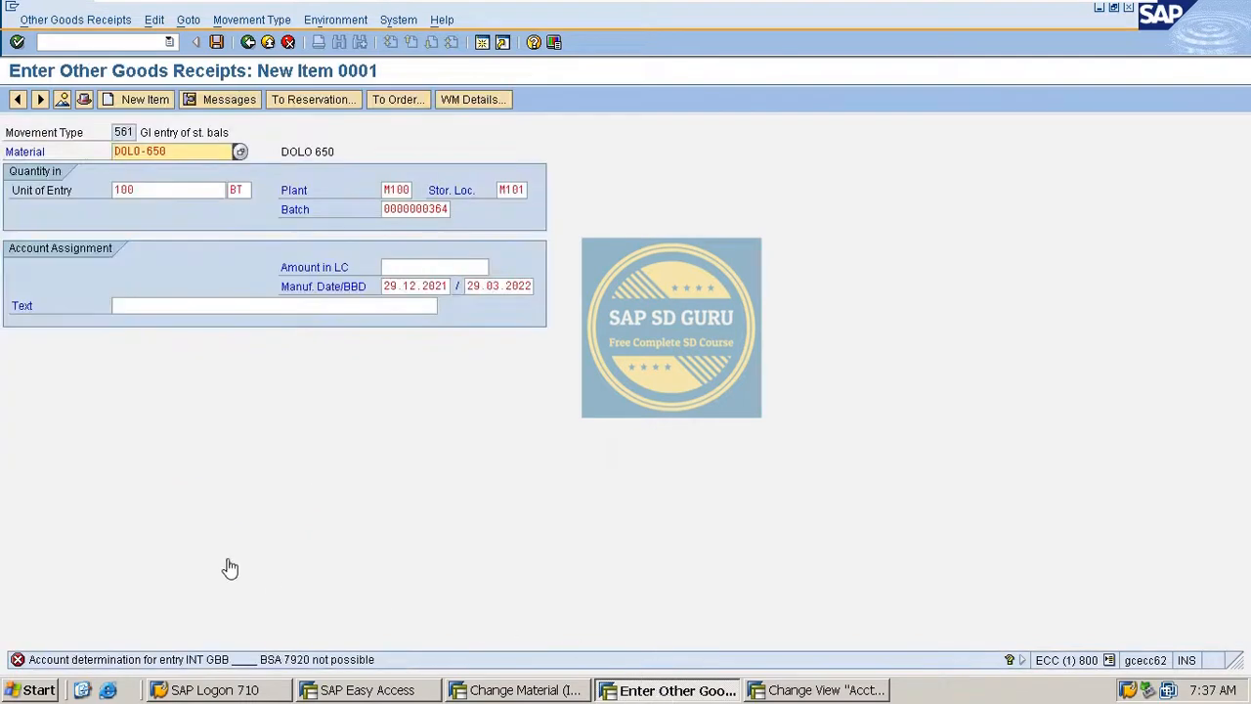
pyautogui.press('Return')
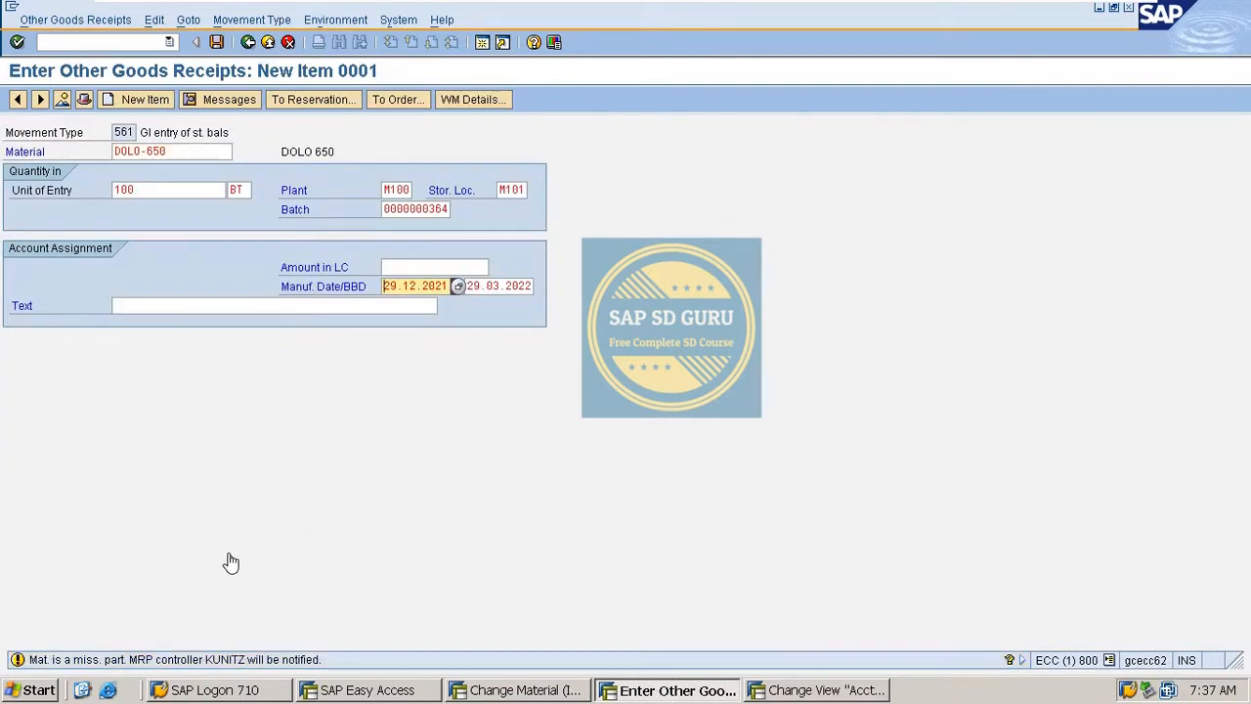
pyautogui.press('Return')
pyautogui.press('Return')
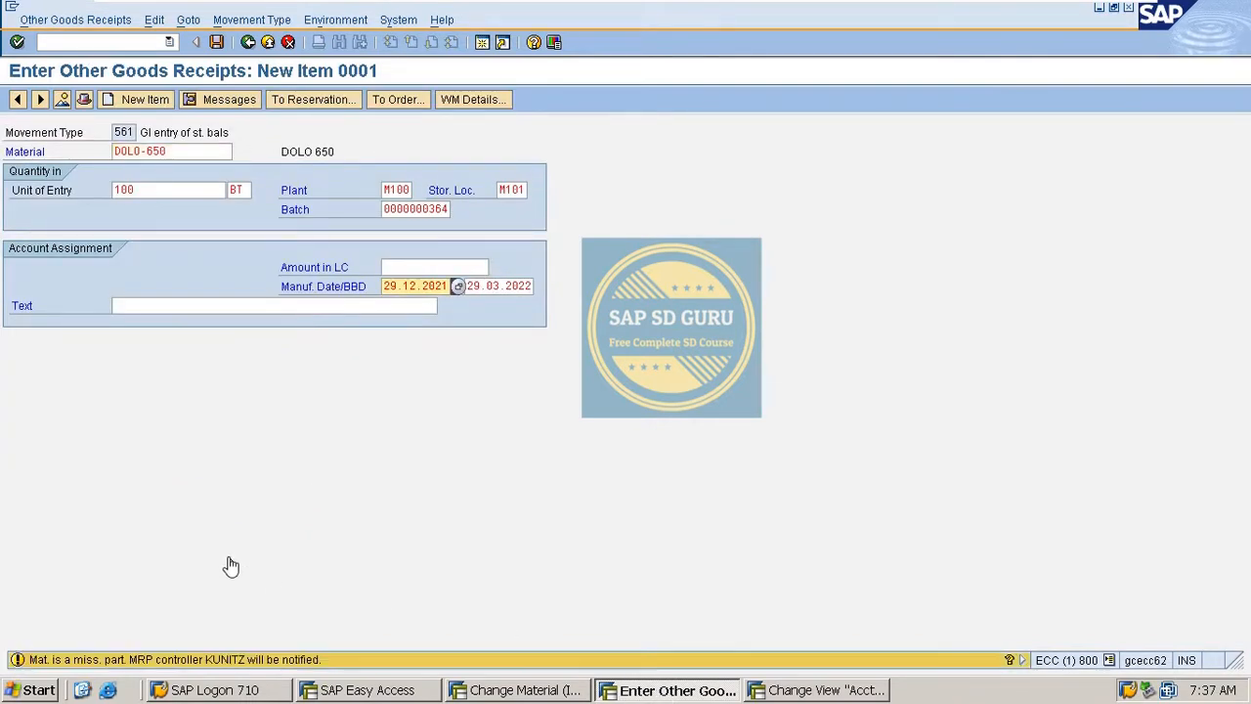
pyautogui.click(111, 49)
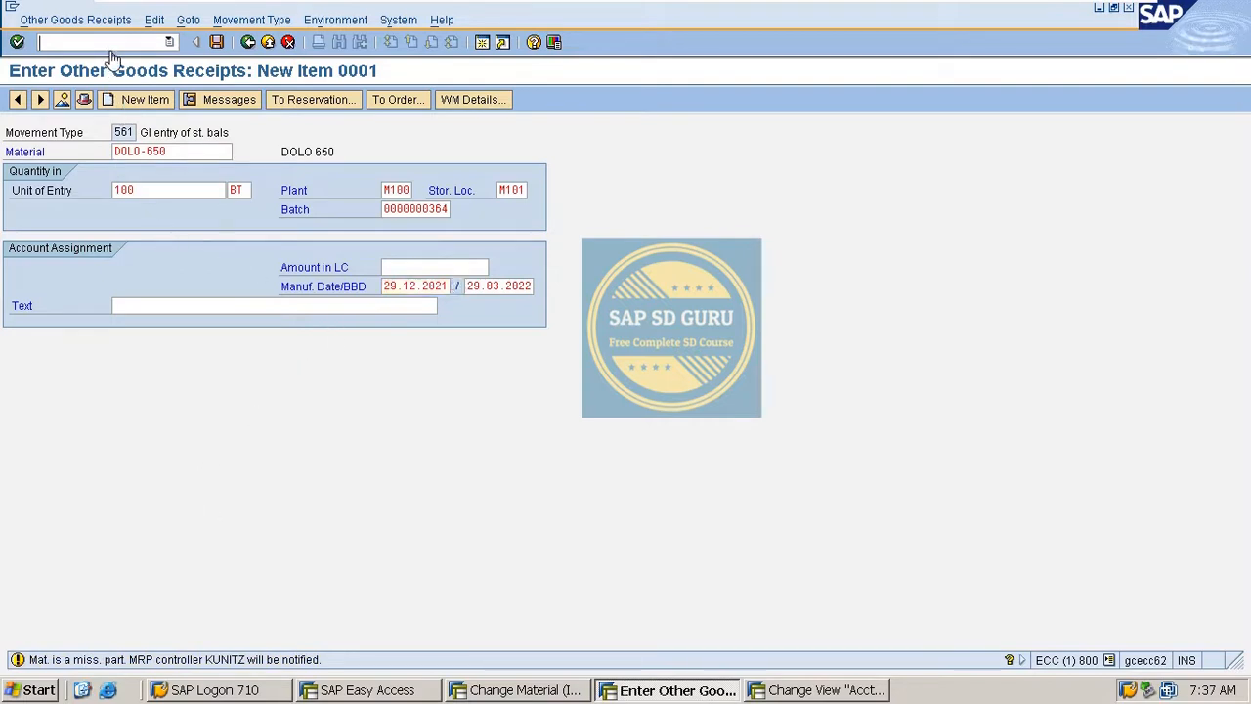
pyautogui.write('/n')
pyautogui.press('Return')
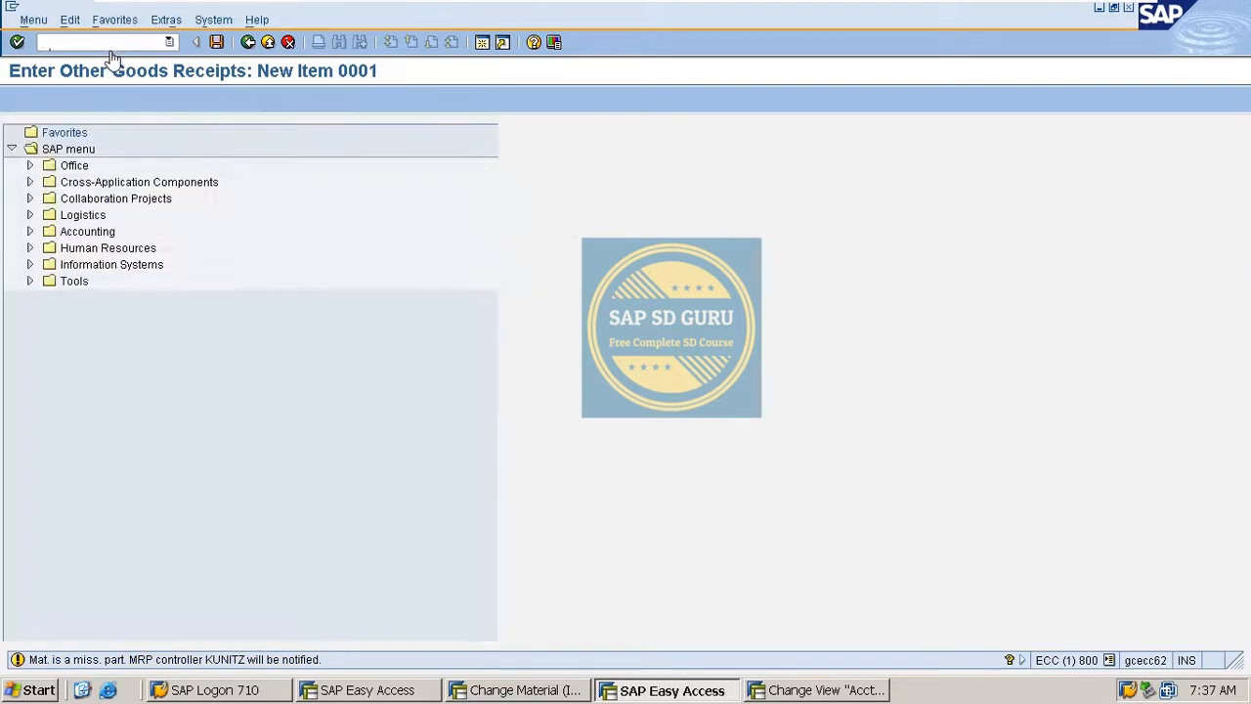
# - Save the account determination view again, and open MB1C in a new session, accepting the header defaults
pyautogui.click(817, 690)
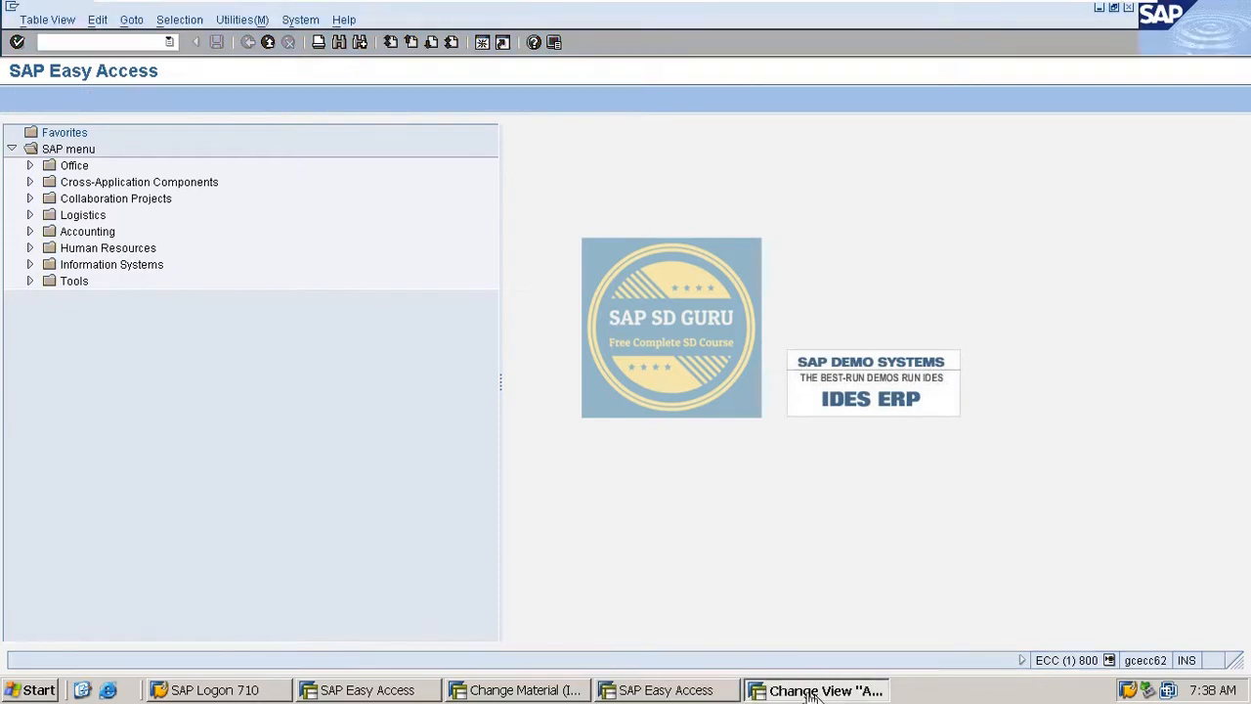
pyautogui.hotkey('ctrl', 's')
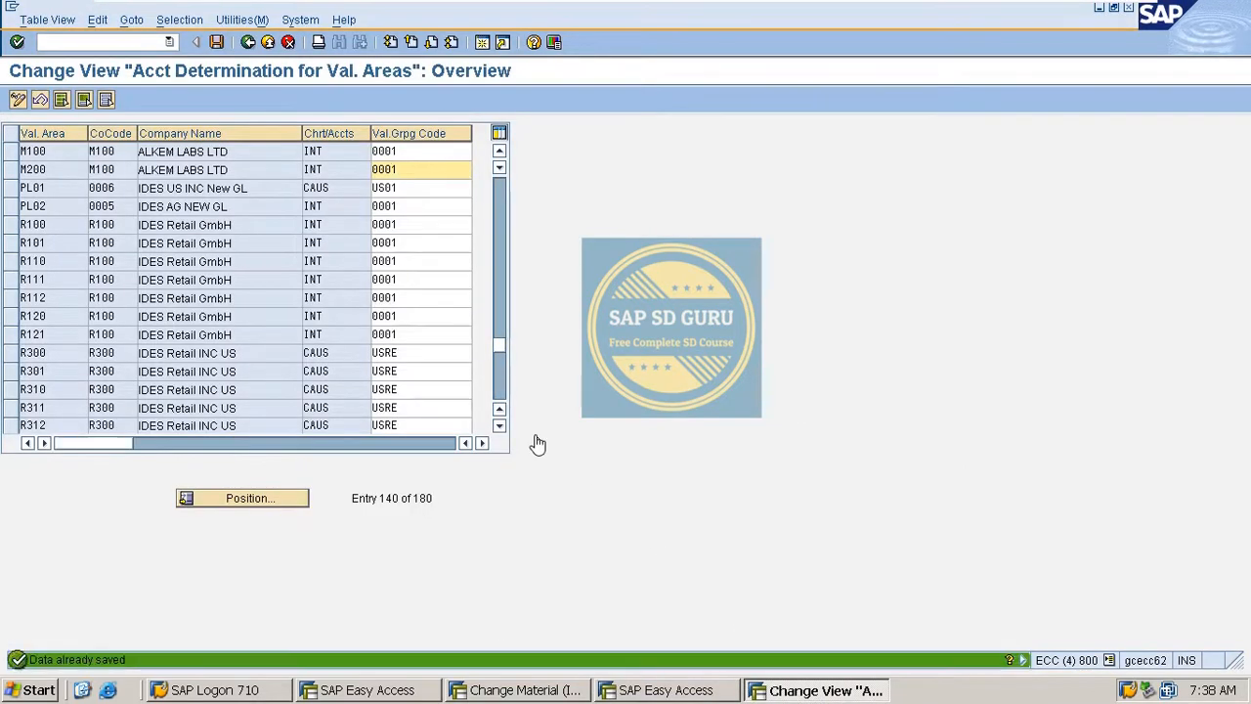
pyautogui.click(76, 45)
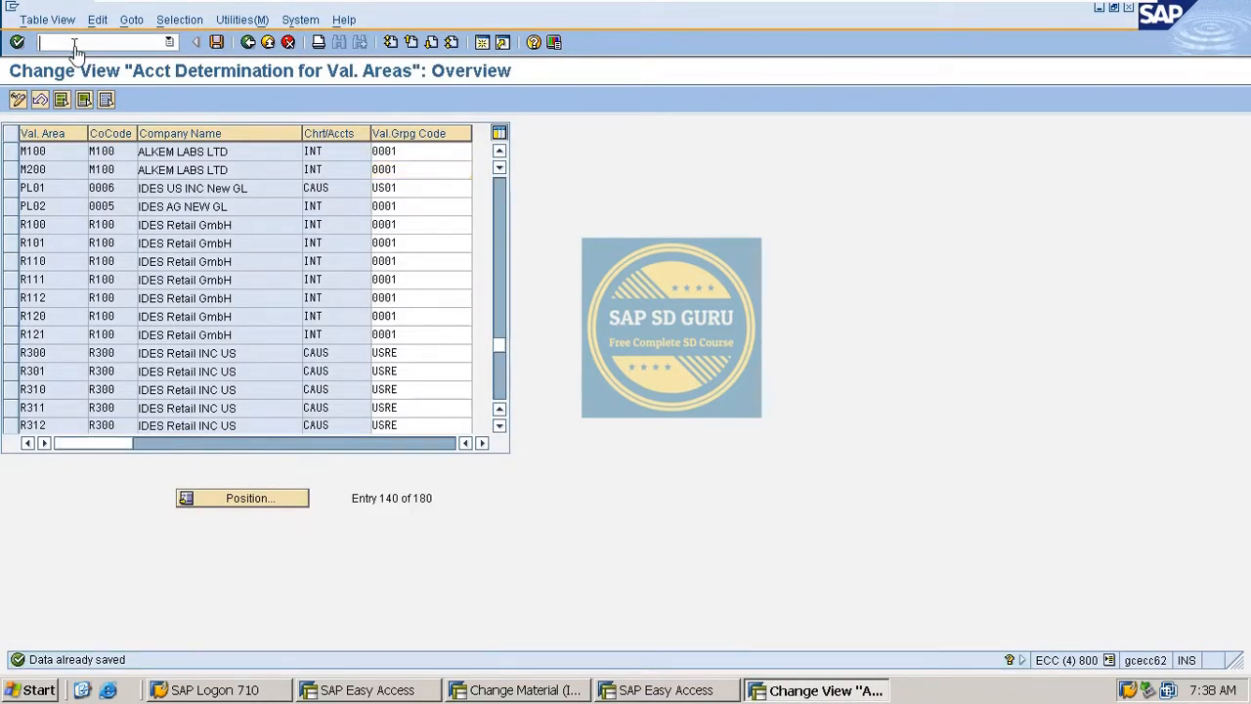
pyautogui.write('/omb1c')
pyautogui.press('Return')
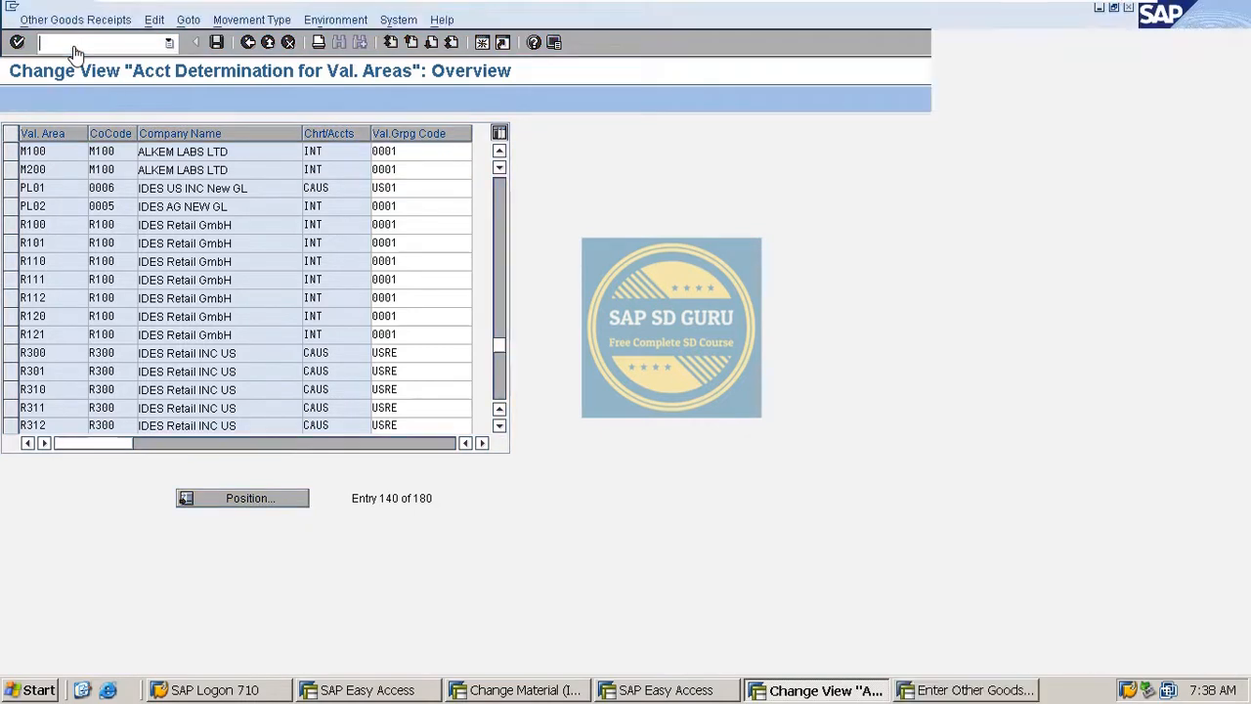
pyautogui.press('Return')
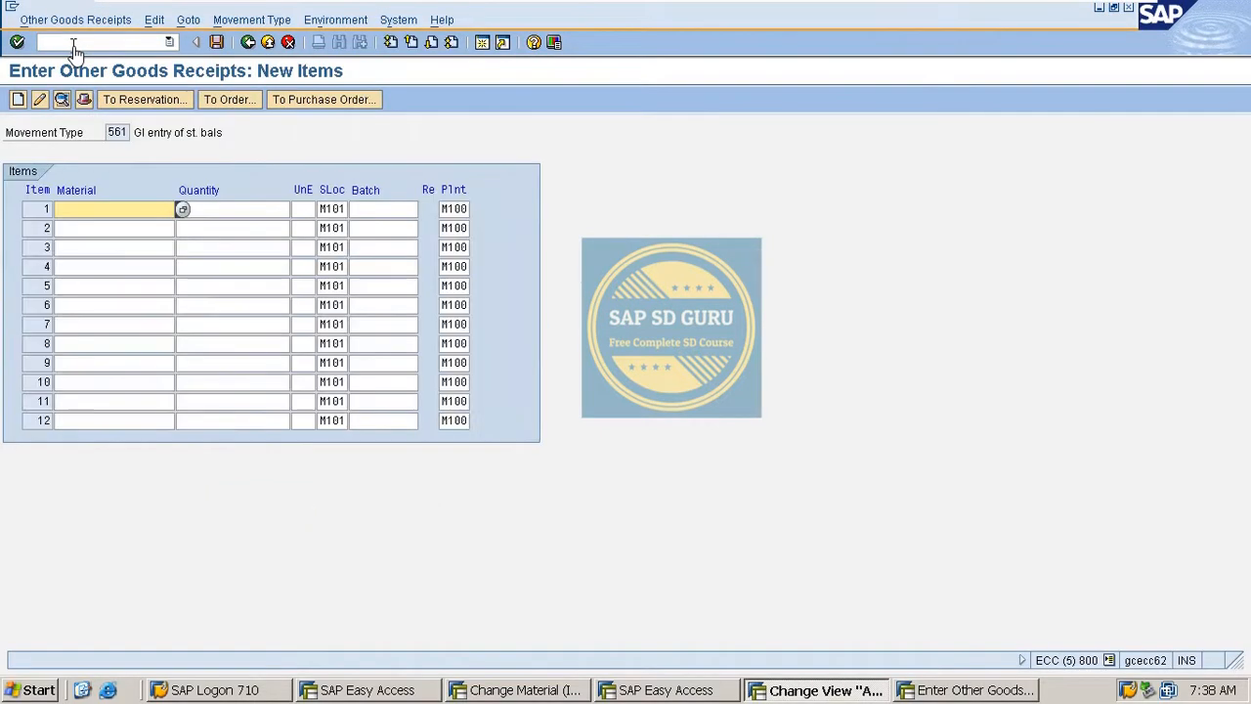
# - Enter material DOLO-650 as item 1 and accept automatic batch number allocation
pyautogui.write('DOLO-650')
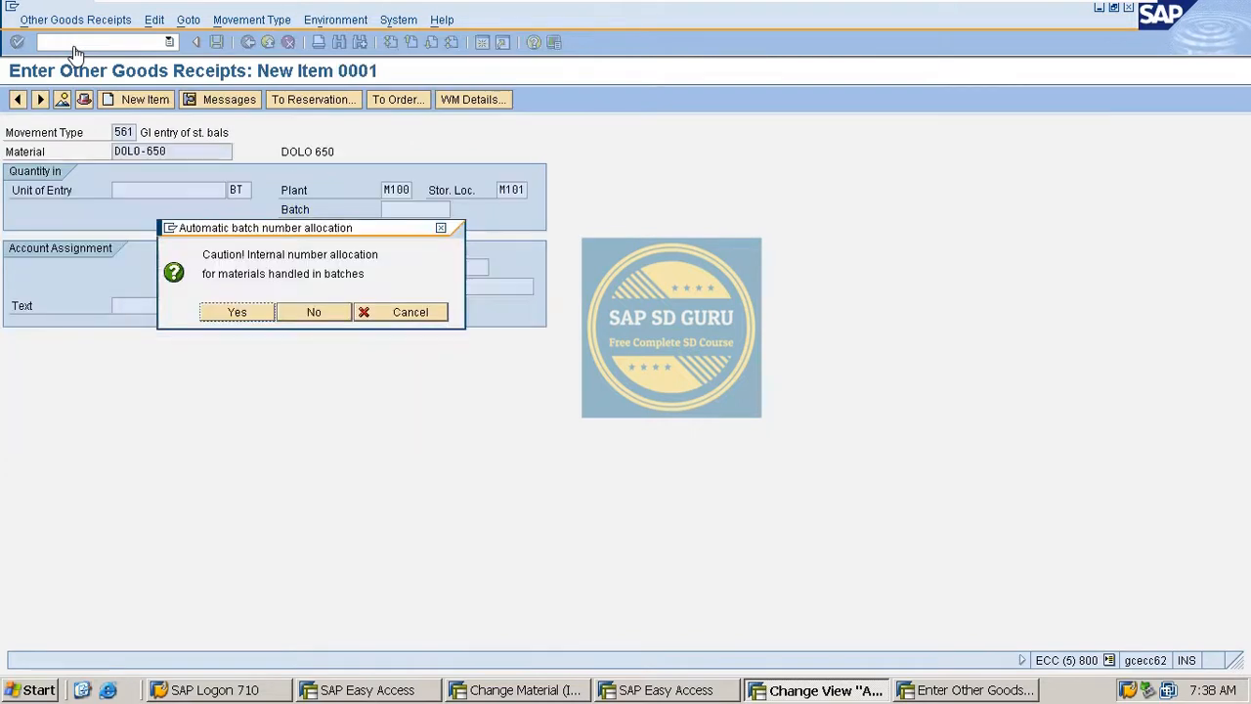
pyautogui.press('Return')
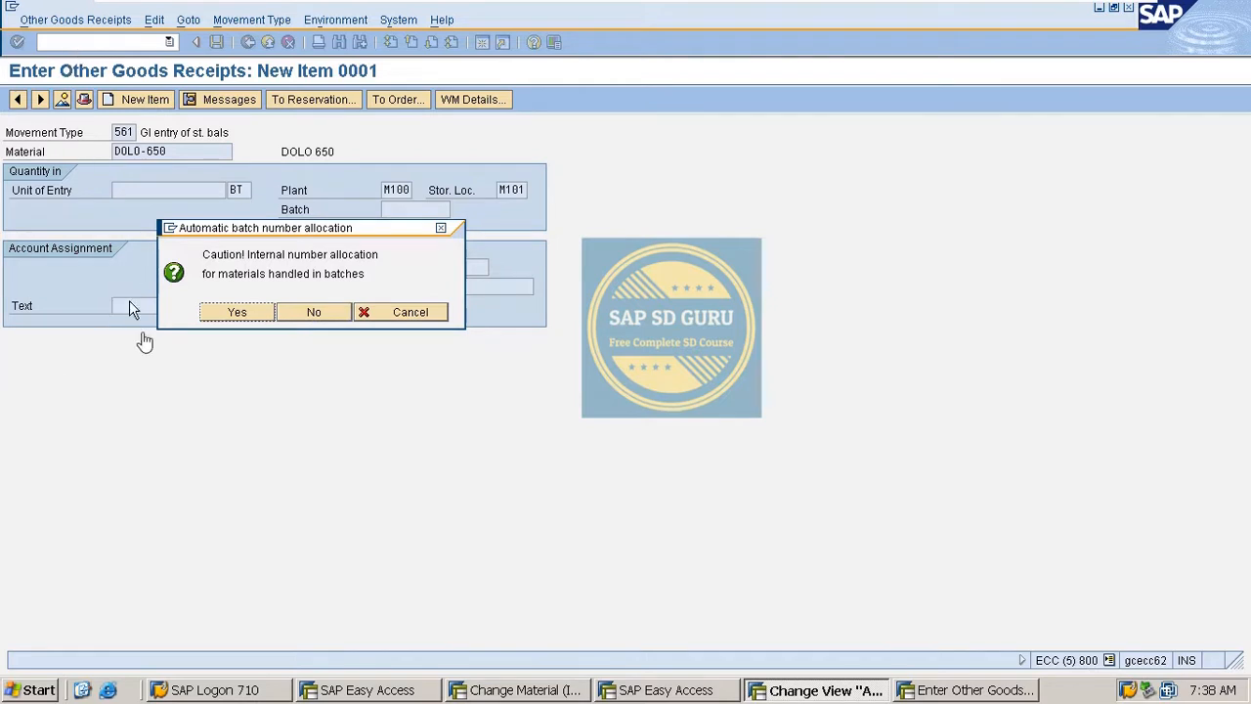
pyautogui.click(239, 311)
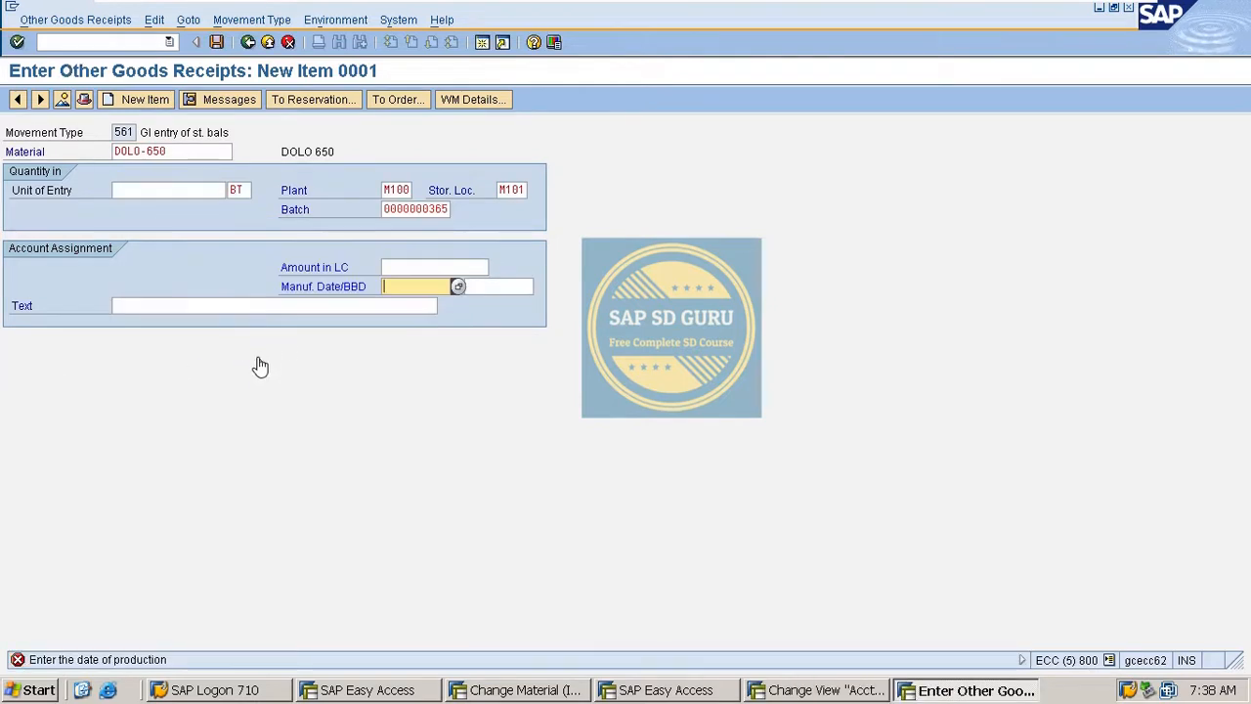
# - Set the item's manufacturing date to 29.12.2021 and its quantity to 100, and confirm past the missing-part warning
pyautogui.write('29.12.2021')
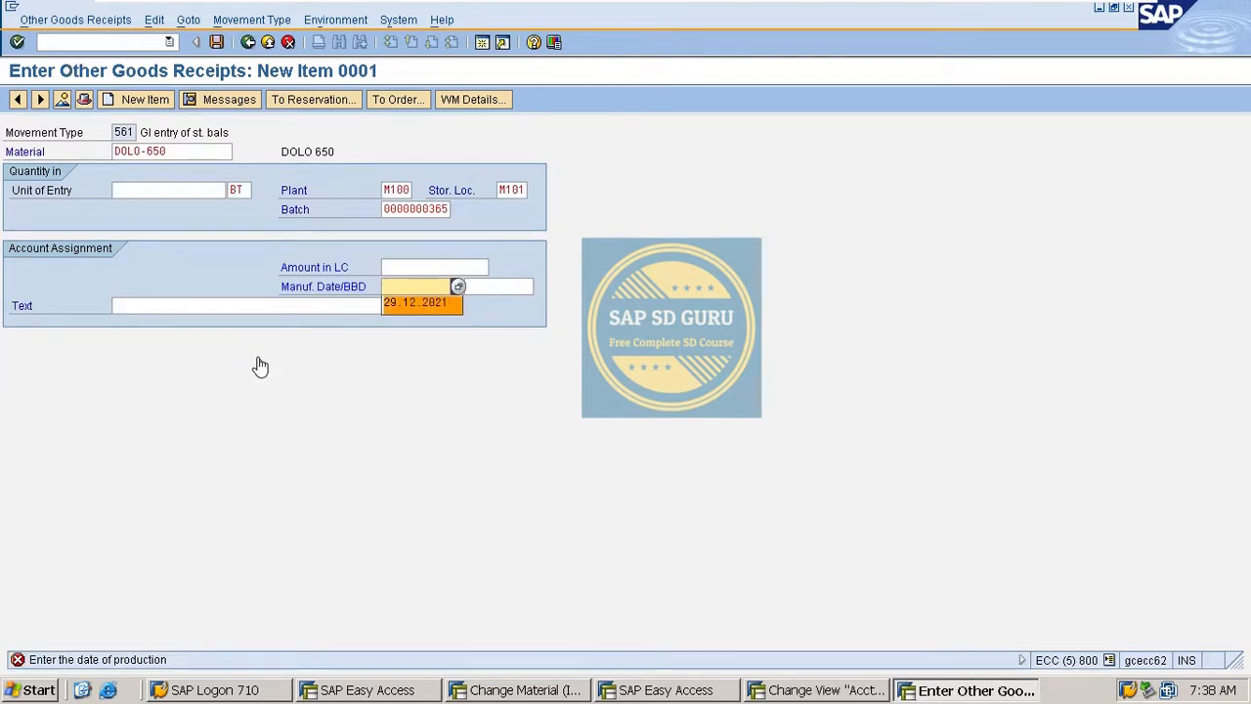
pyautogui.press('Return')
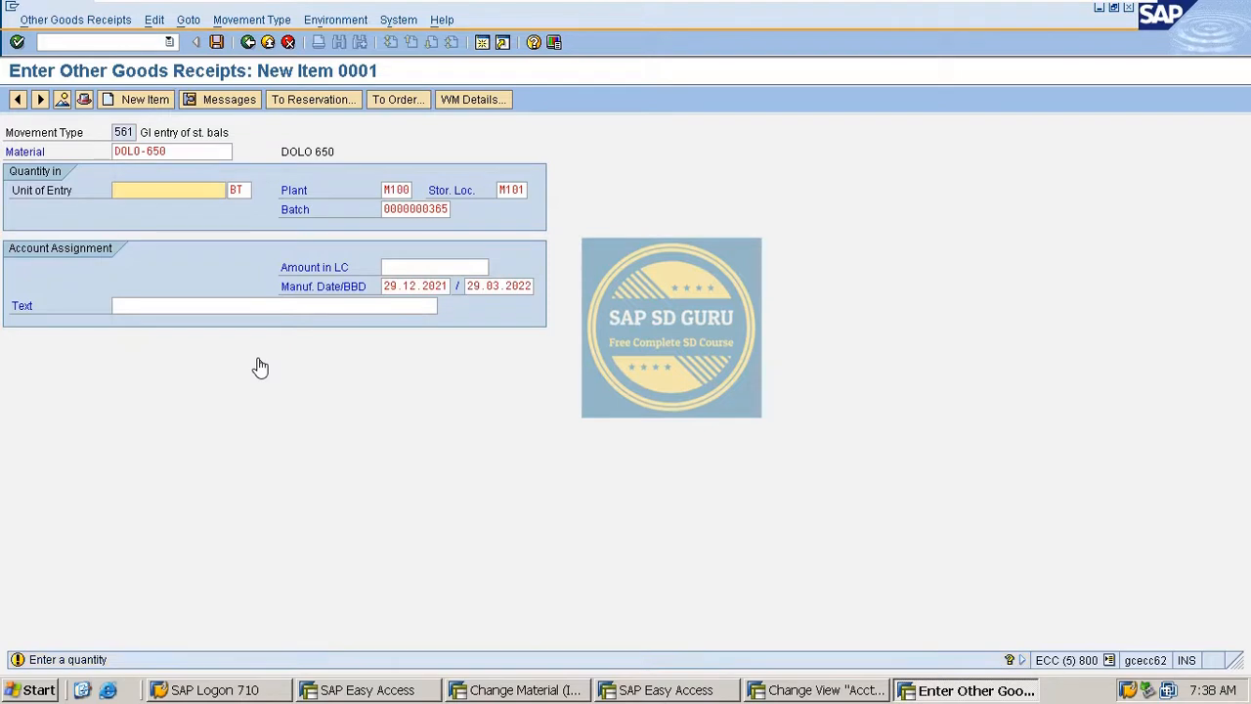
pyautogui.write('100')
pyautogui.press('Return')
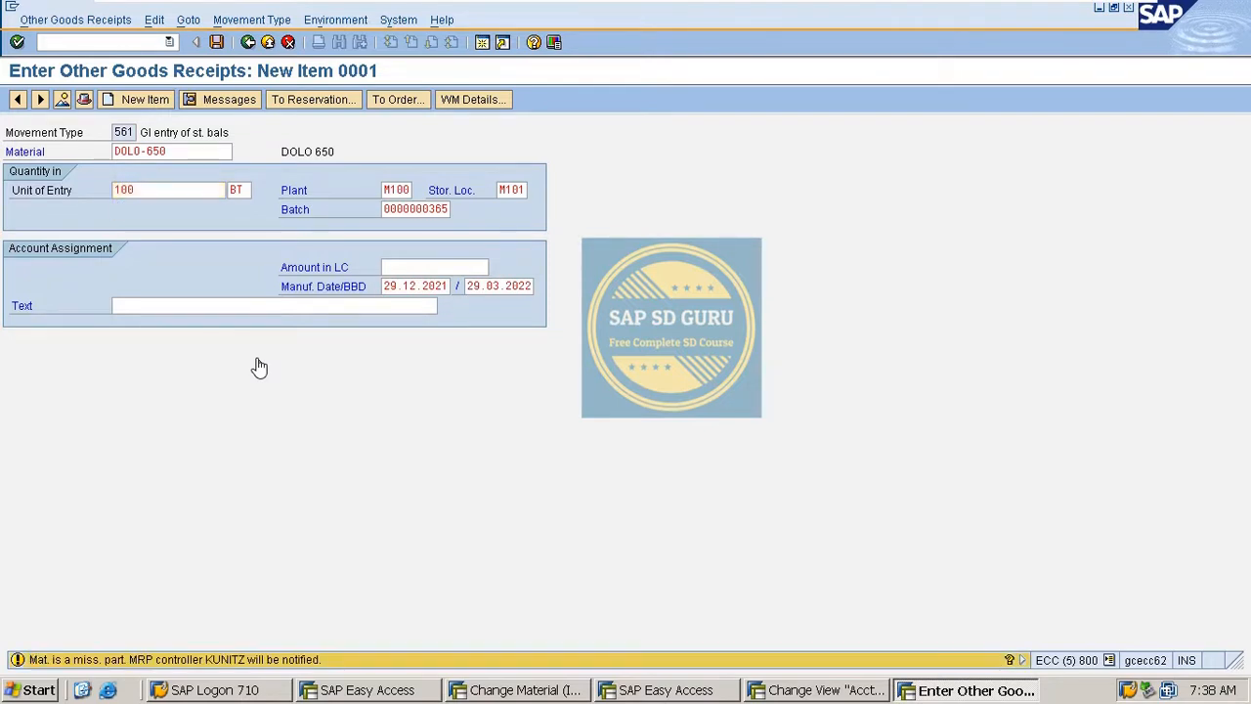
pyautogui.press('Return')
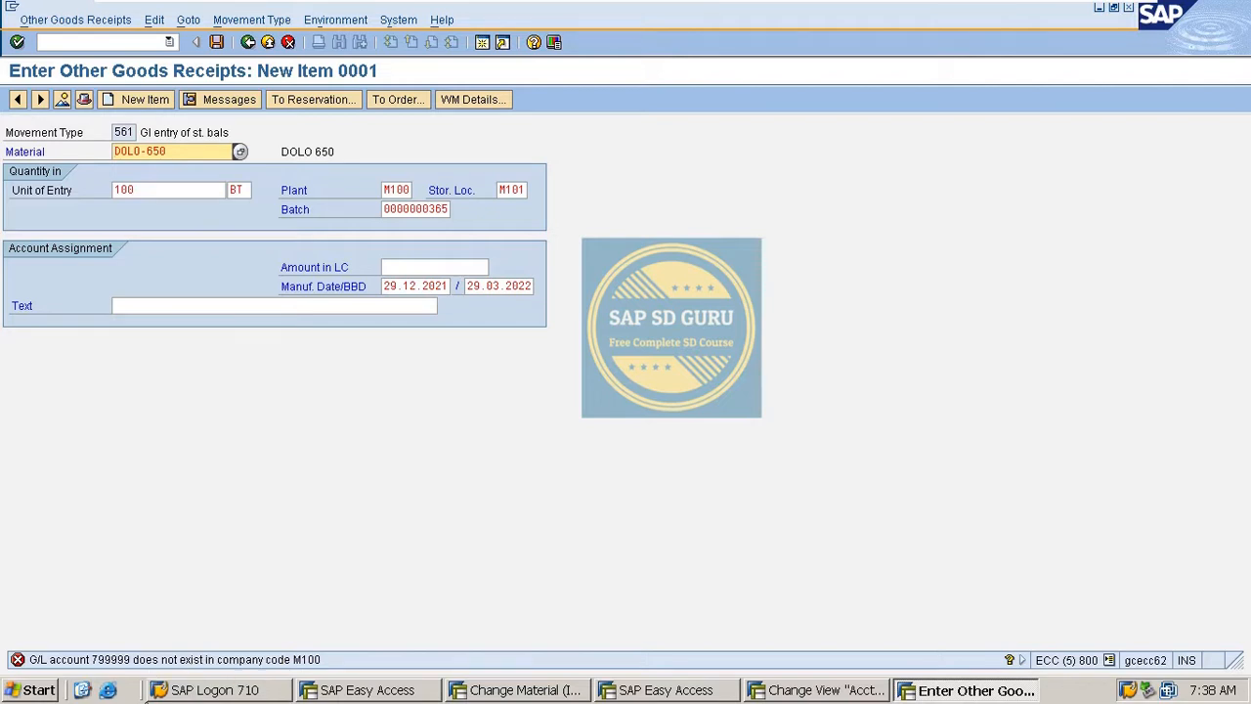
# - Open transaction FS00 in a new session and switch to it
pyautogui.click(85, 44)
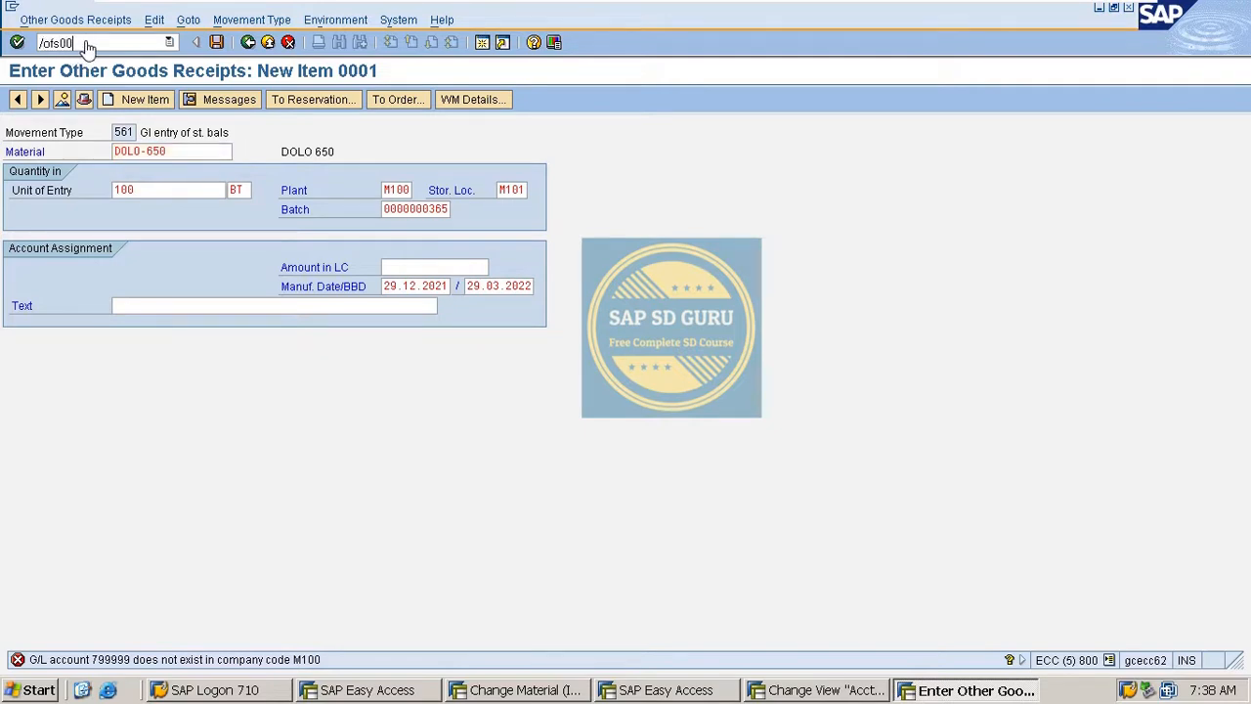
pyautogui.press('Return')
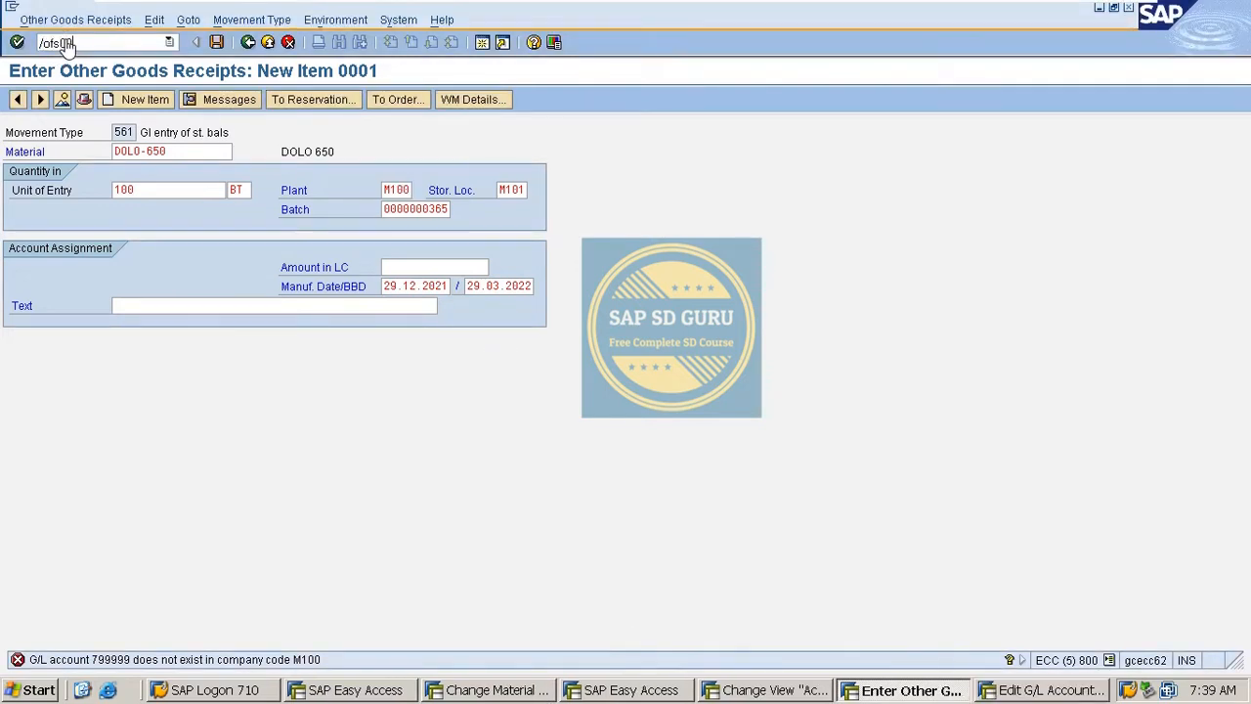
pyautogui.press('Return')
pyautogui.press('Return')
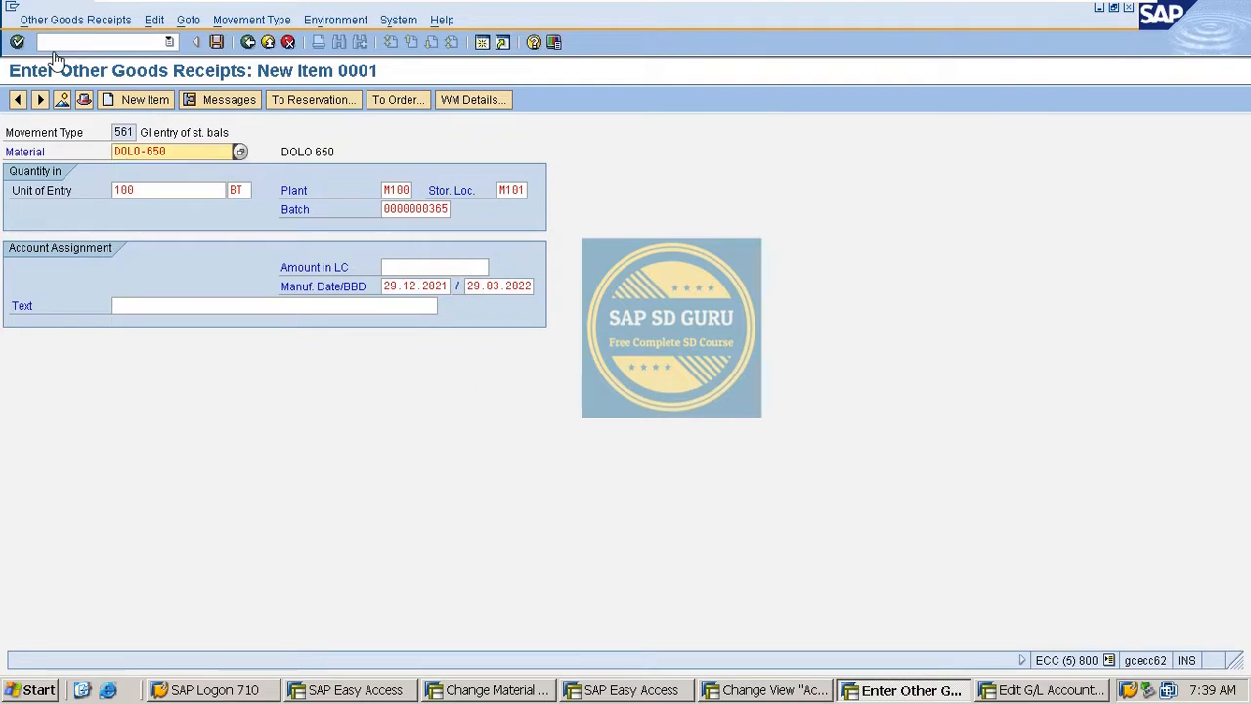
pyautogui.click(775, 690)
pyautogui.click(1059, 697)
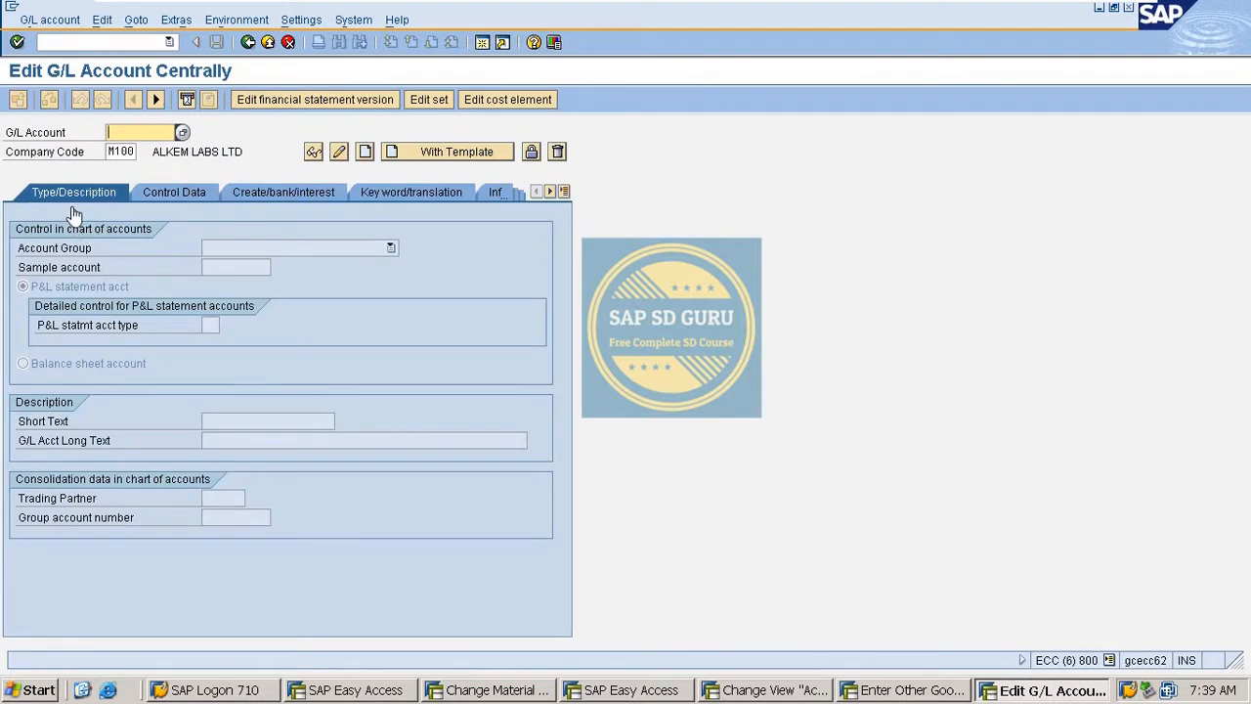
# - Look up G/L account 799999 in company code M100, and display the same account in company code 1000
pyautogui.write('799999')
pyautogui.press('Return')
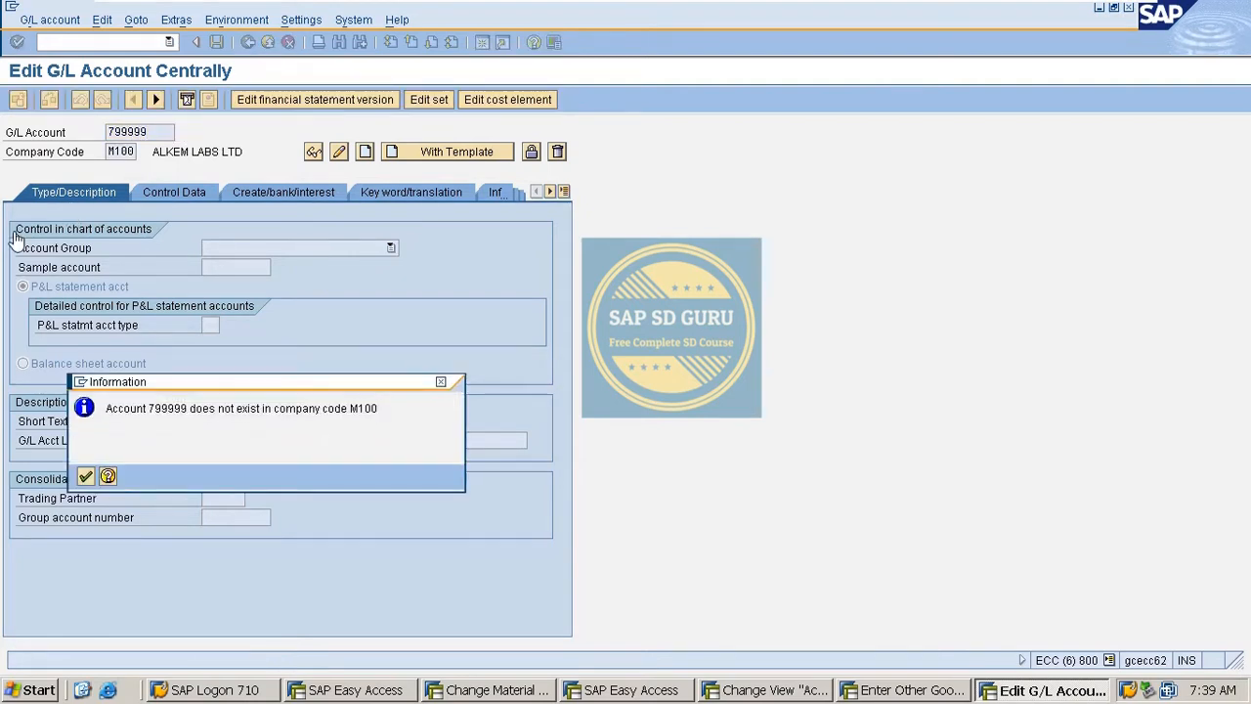
pyautogui.press('Return')
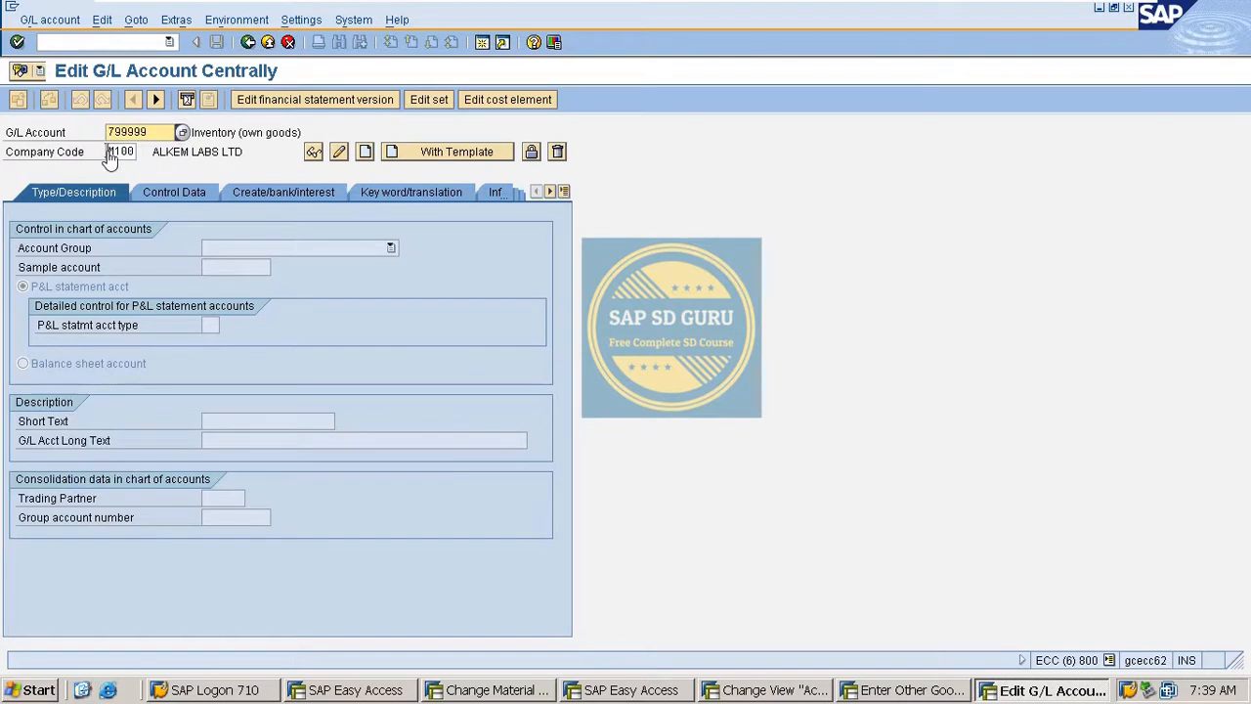
pyautogui.moveTo(107, 152); pyautogui.dragTo(252, 156)
pyautogui.write('10')
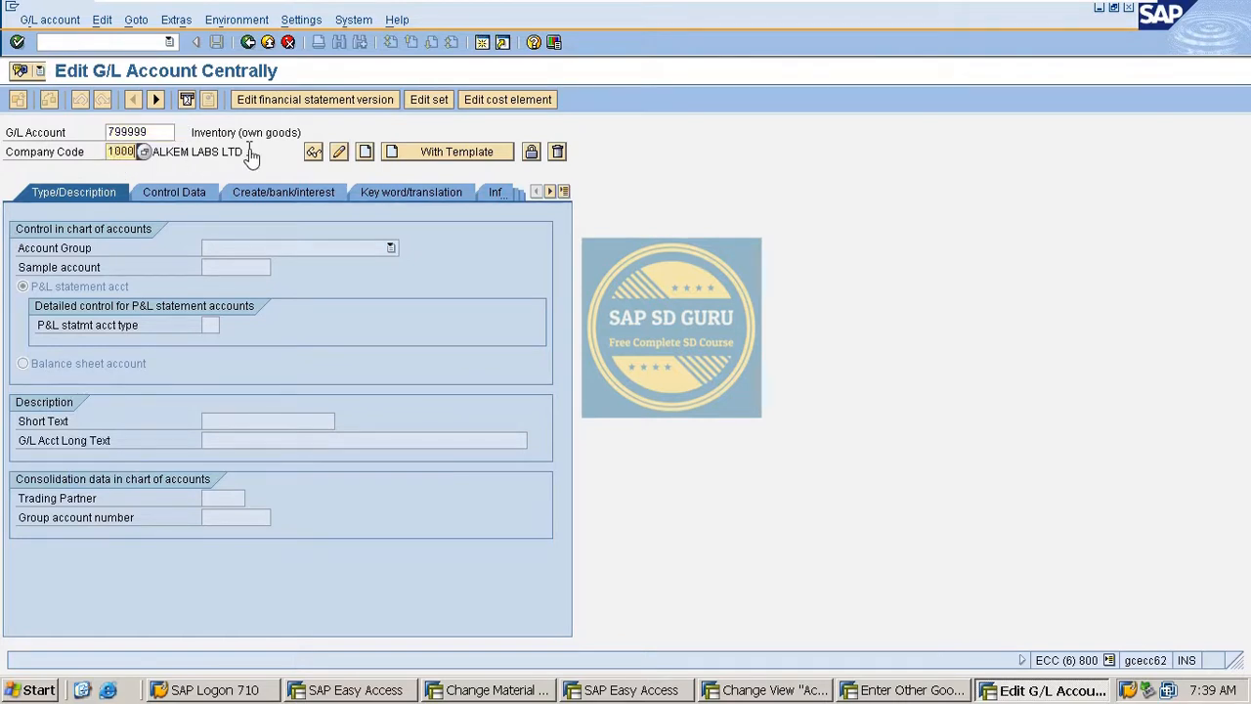
pyautogui.write('00')
pyautogui.press('Return')
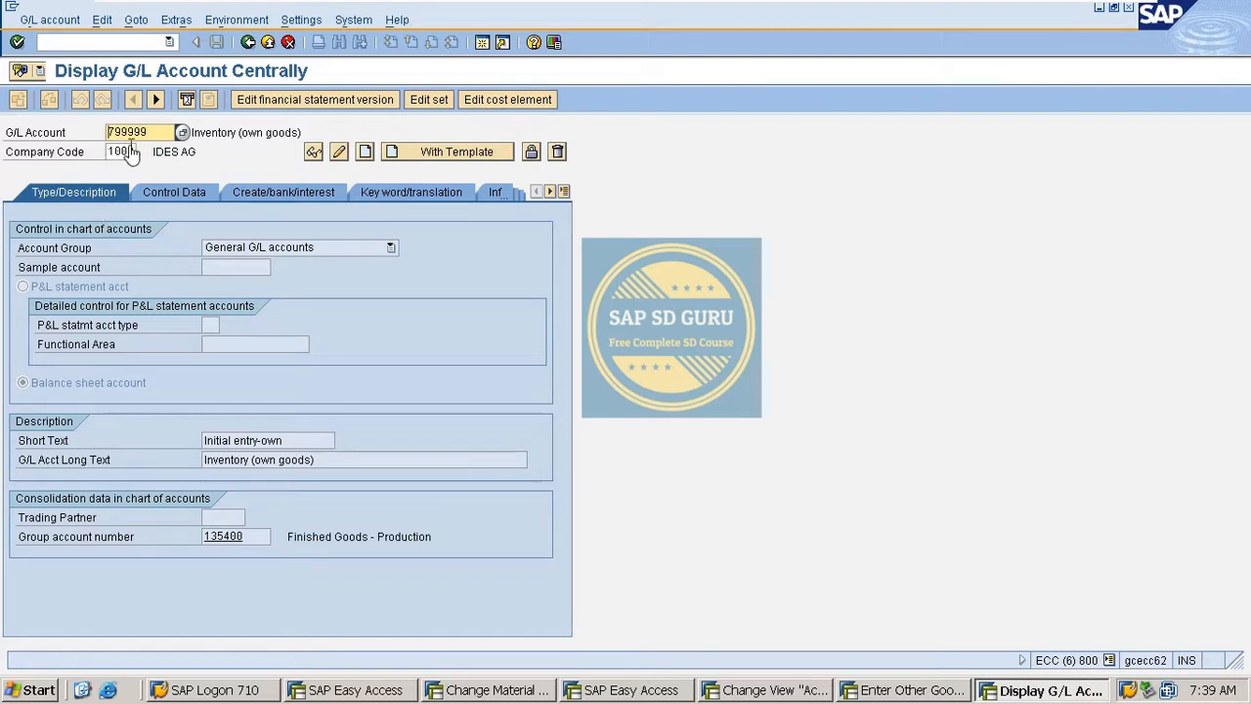
# - Remove the account's chart-of-accounts blocks for creation and for planning, and save
pyautogui.moveTo(150, 134); pyautogui.dragTo(106, 154)
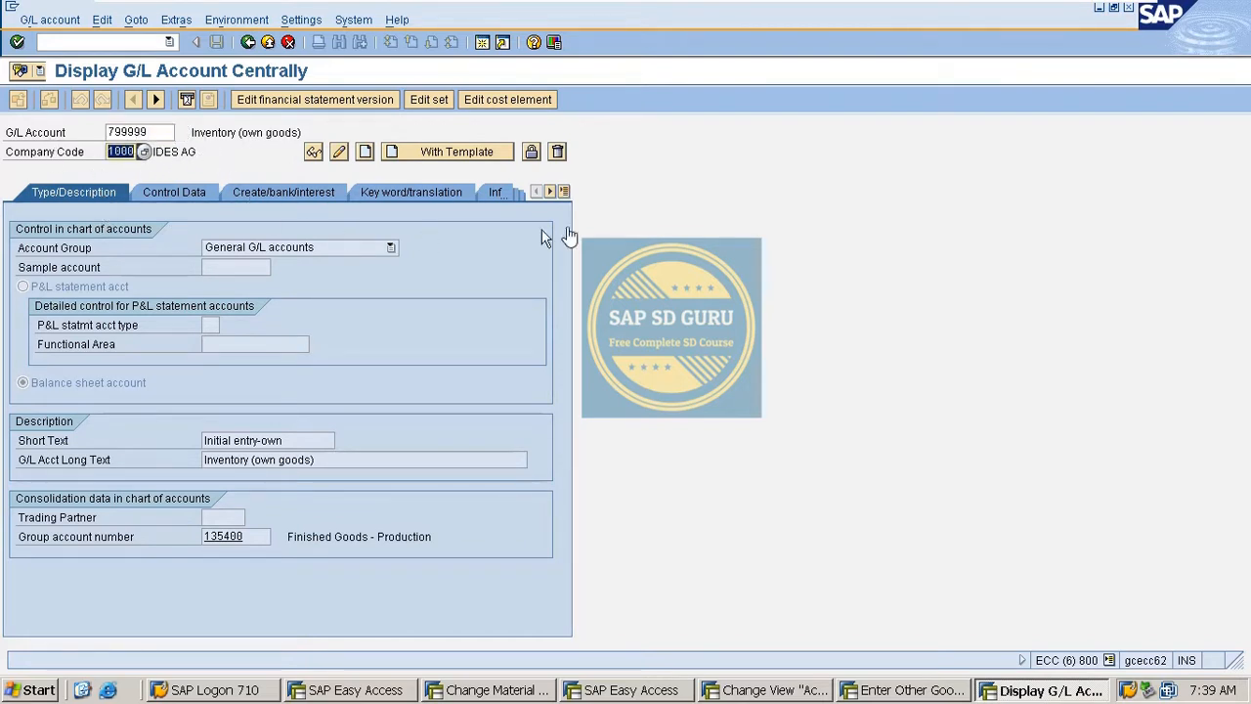
pyautogui.click(532, 154)
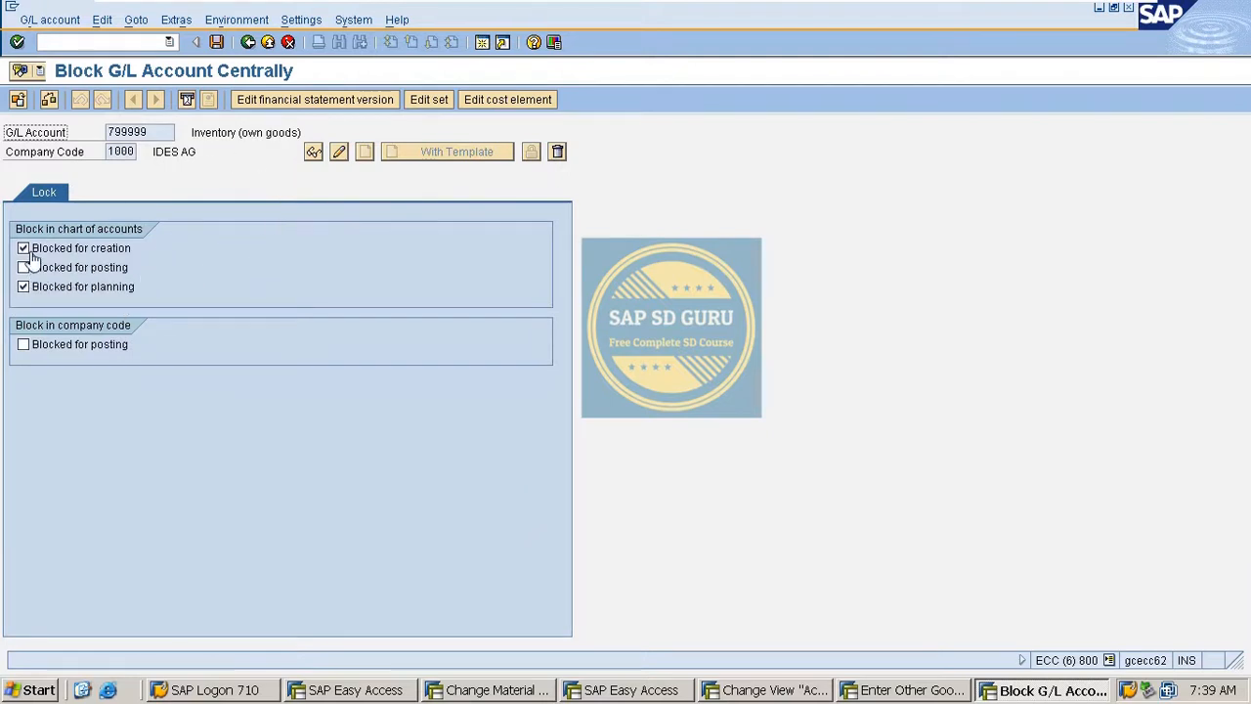
pyautogui.click(30, 252)
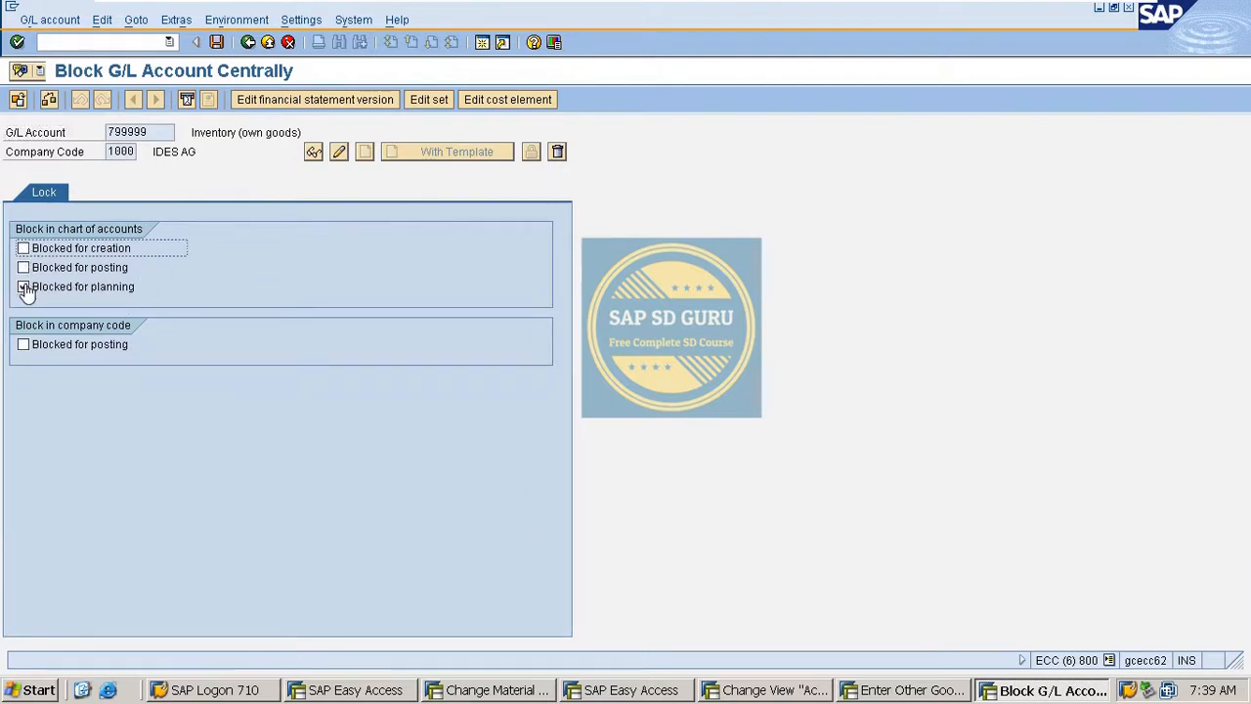
pyautogui.click(25, 288)
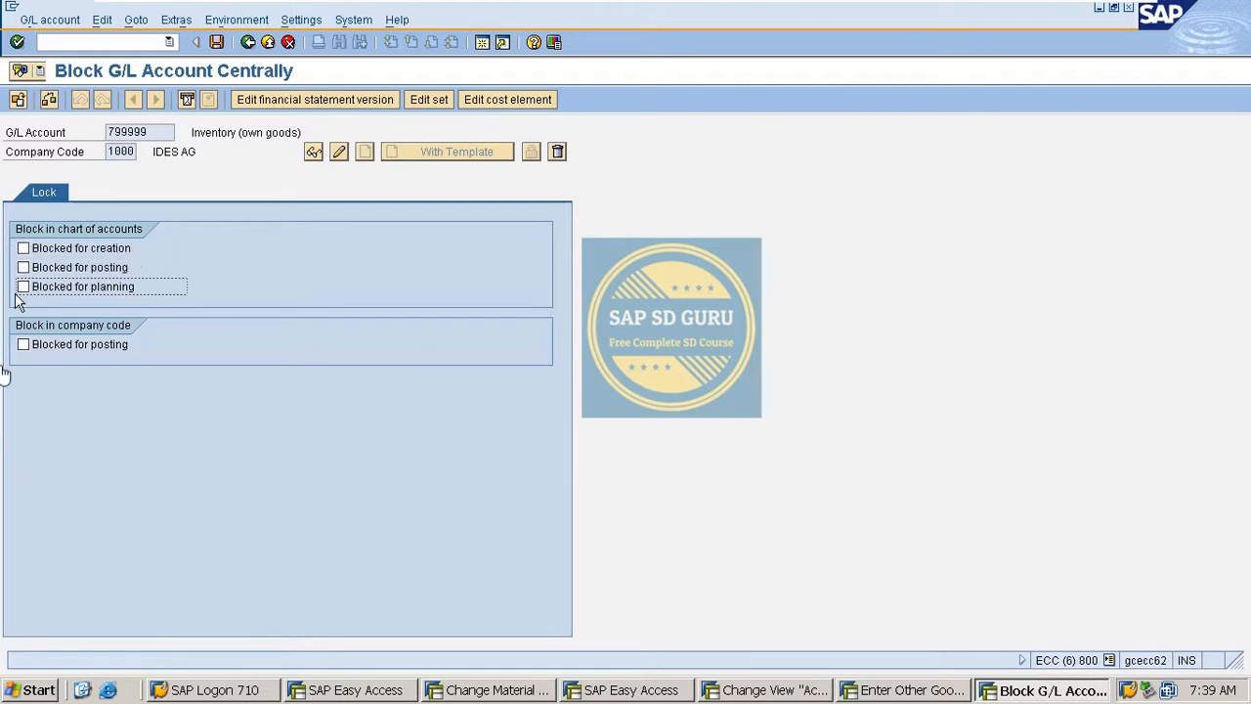
pyautogui.click(217, 43)
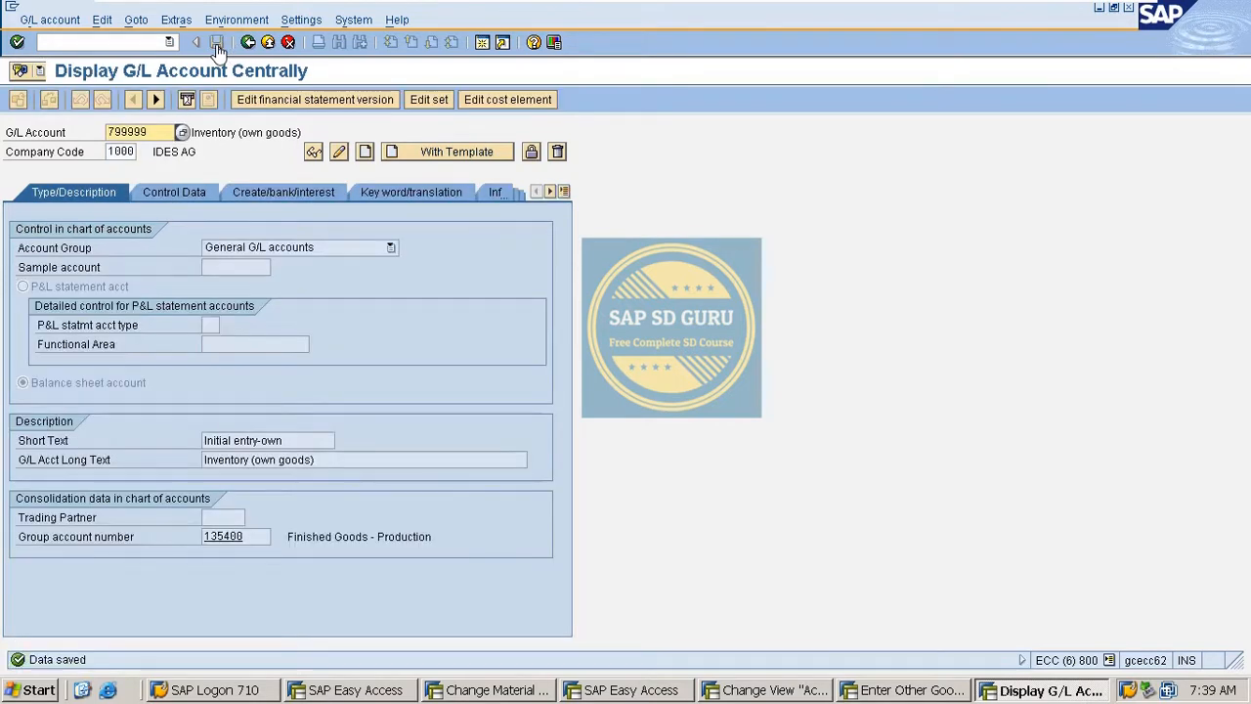
# - Create G/L account 799999 in company code M100 using account 799999 of company code 1000 as template, and save it
pyautogui.doubleClick(120, 152)
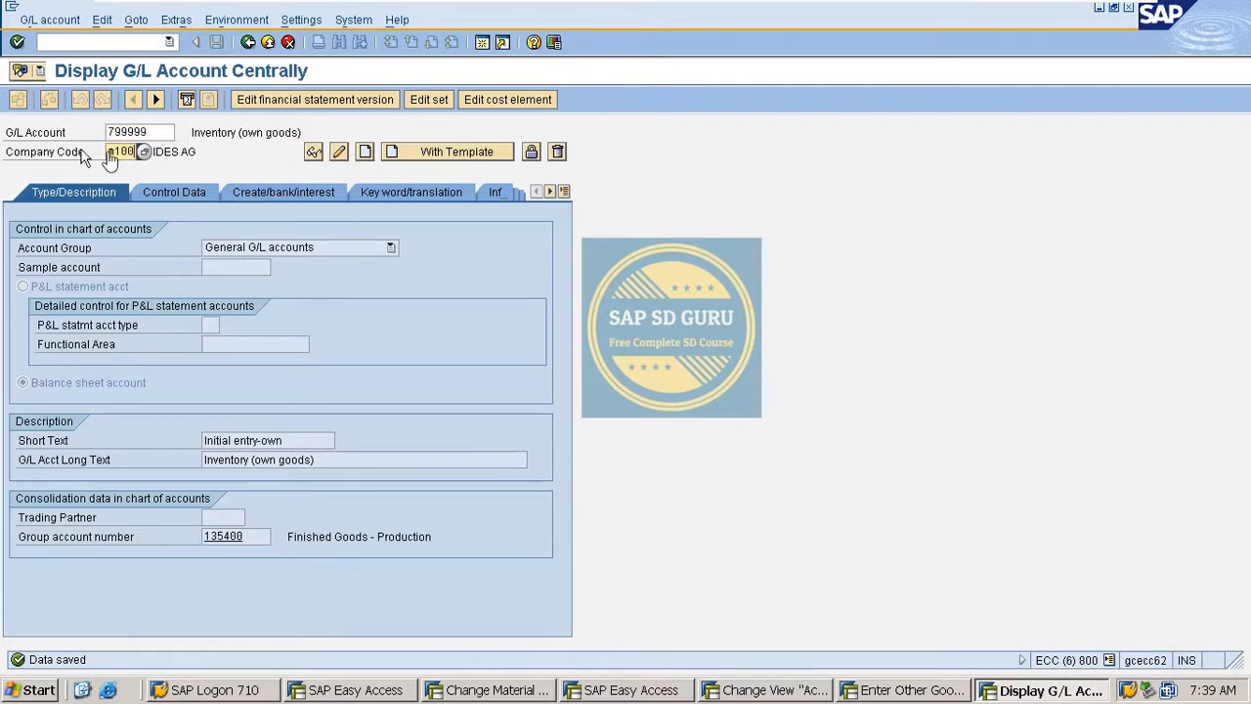
pyautogui.click(415, 157)
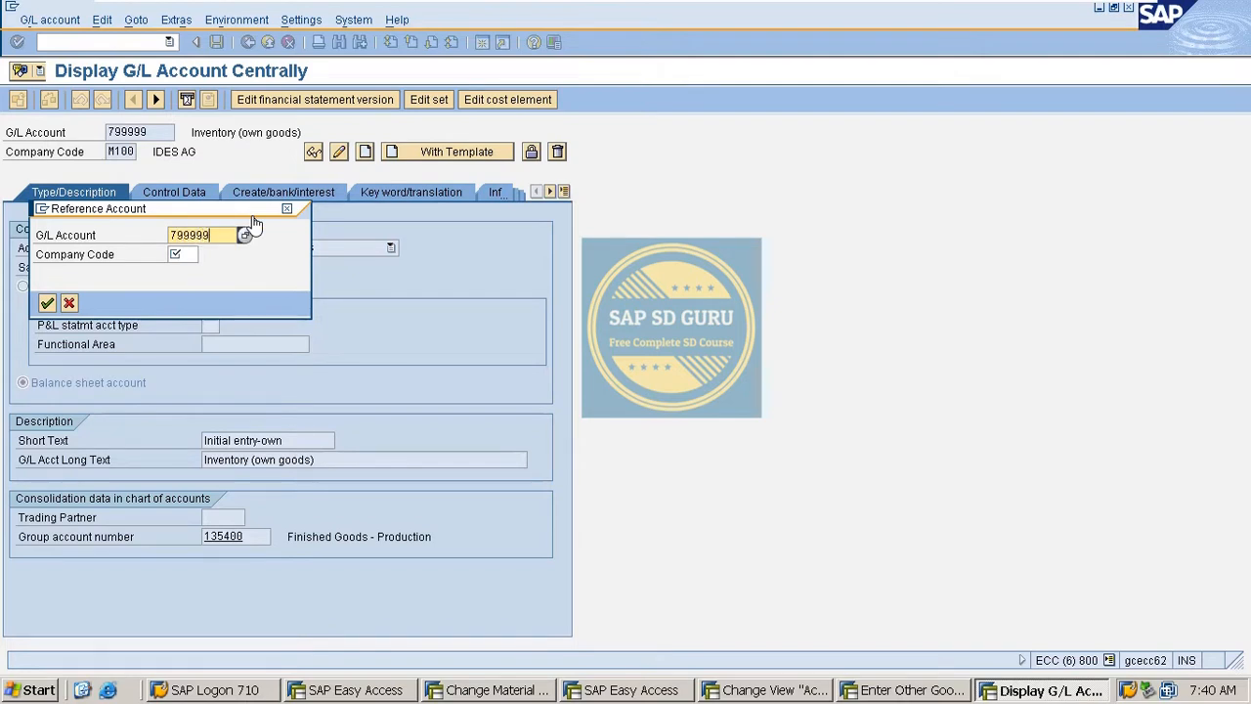
pyautogui.press('Tab')
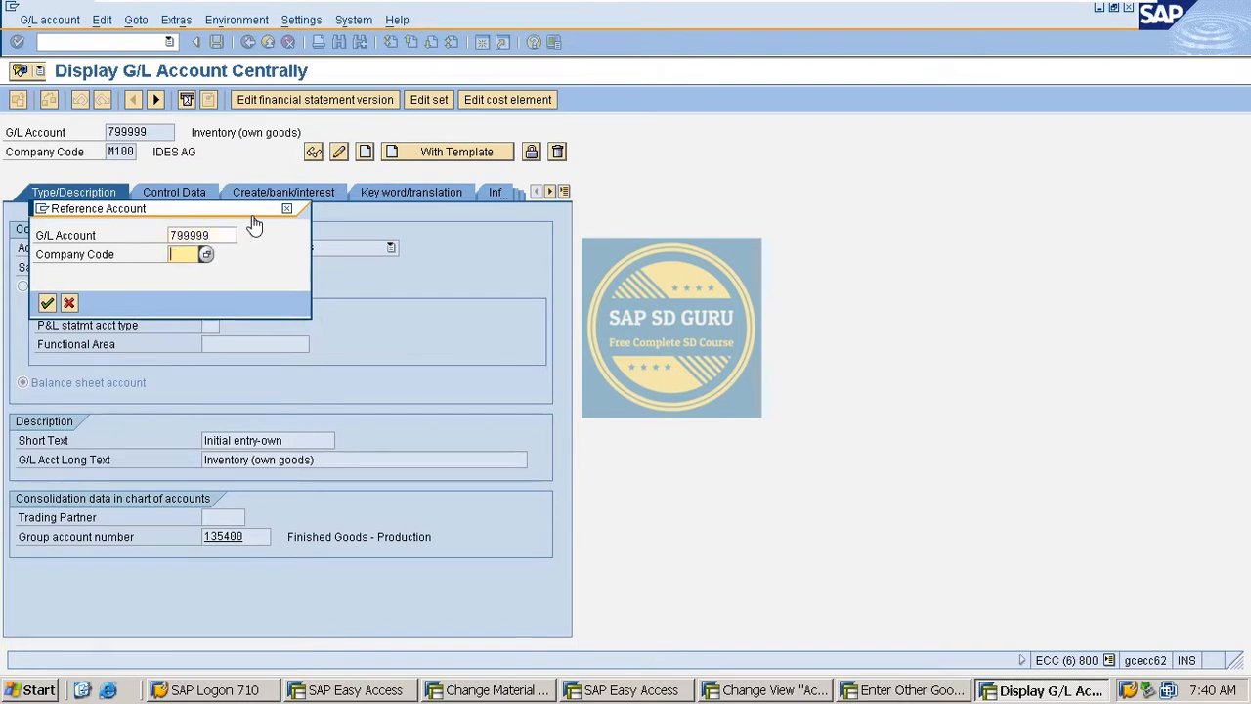
pyautogui.write('1000')
pyautogui.press('Return')
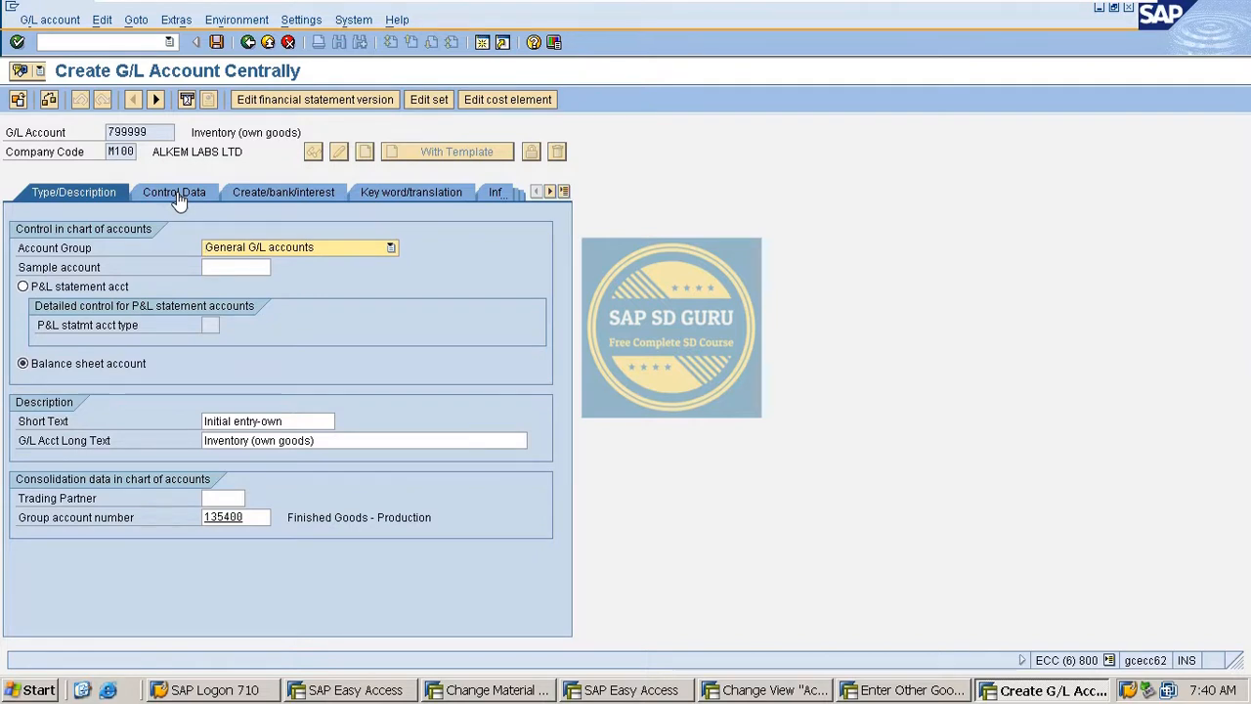
pyautogui.click(216, 42)
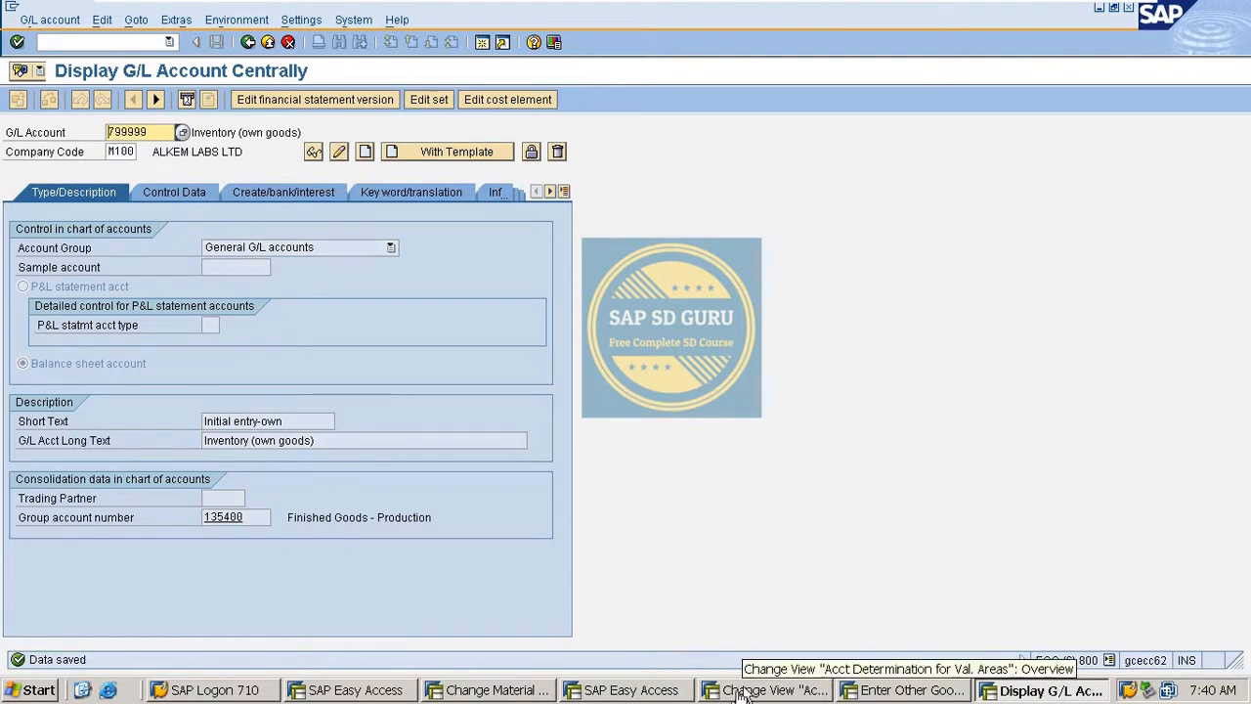
# - Try confirming the DOLO-650 item again in the goods receipt session, and open OB52 in place of the G/L account session
pyautogui.click(904, 690)
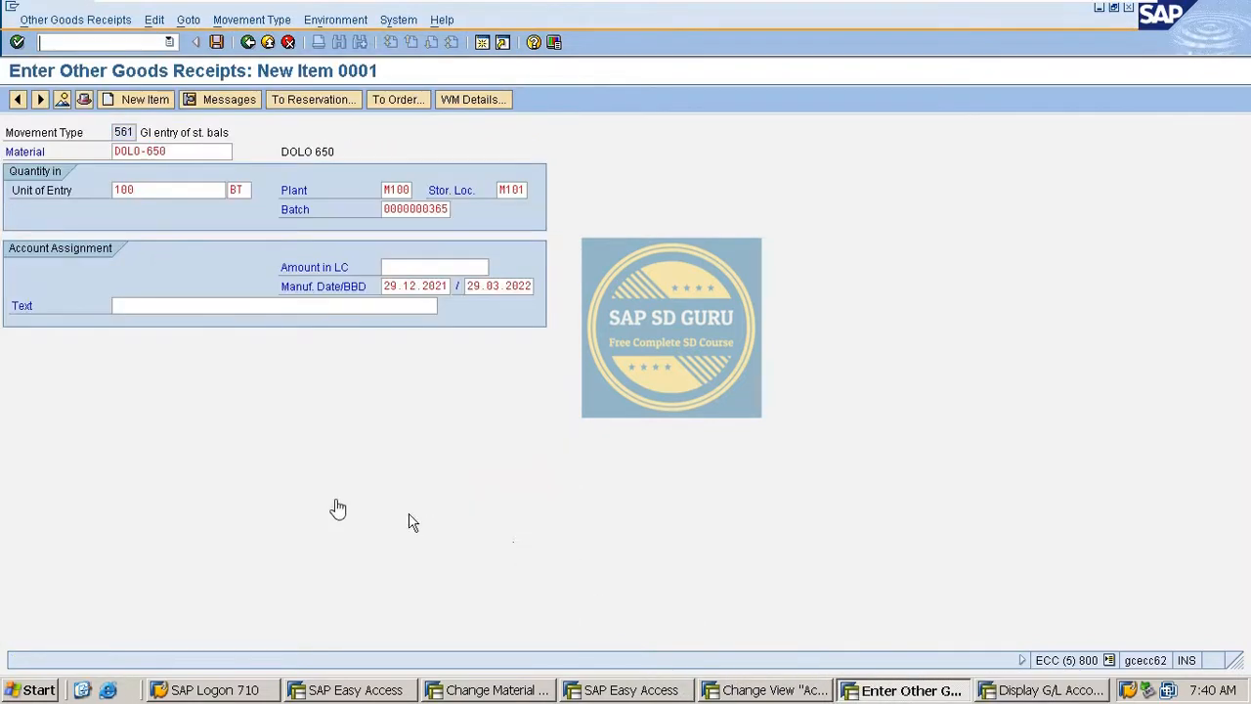
pyautogui.press('Return')
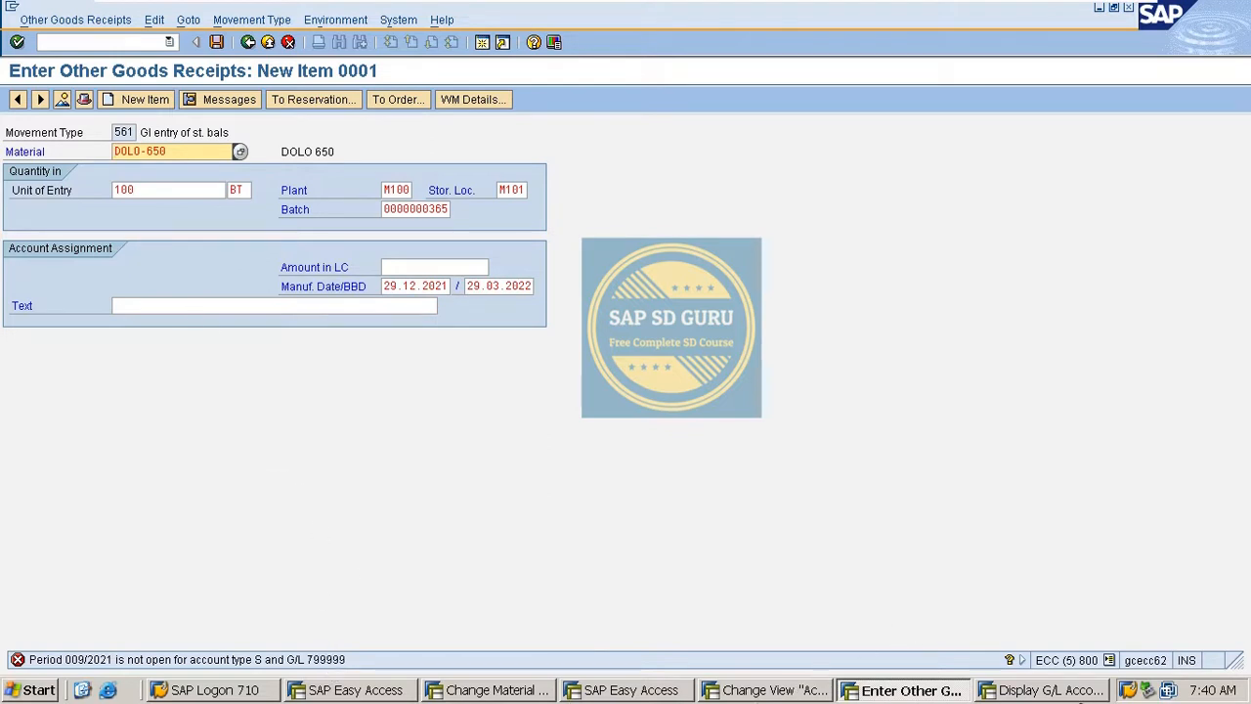
pyautogui.click(1081, 691)
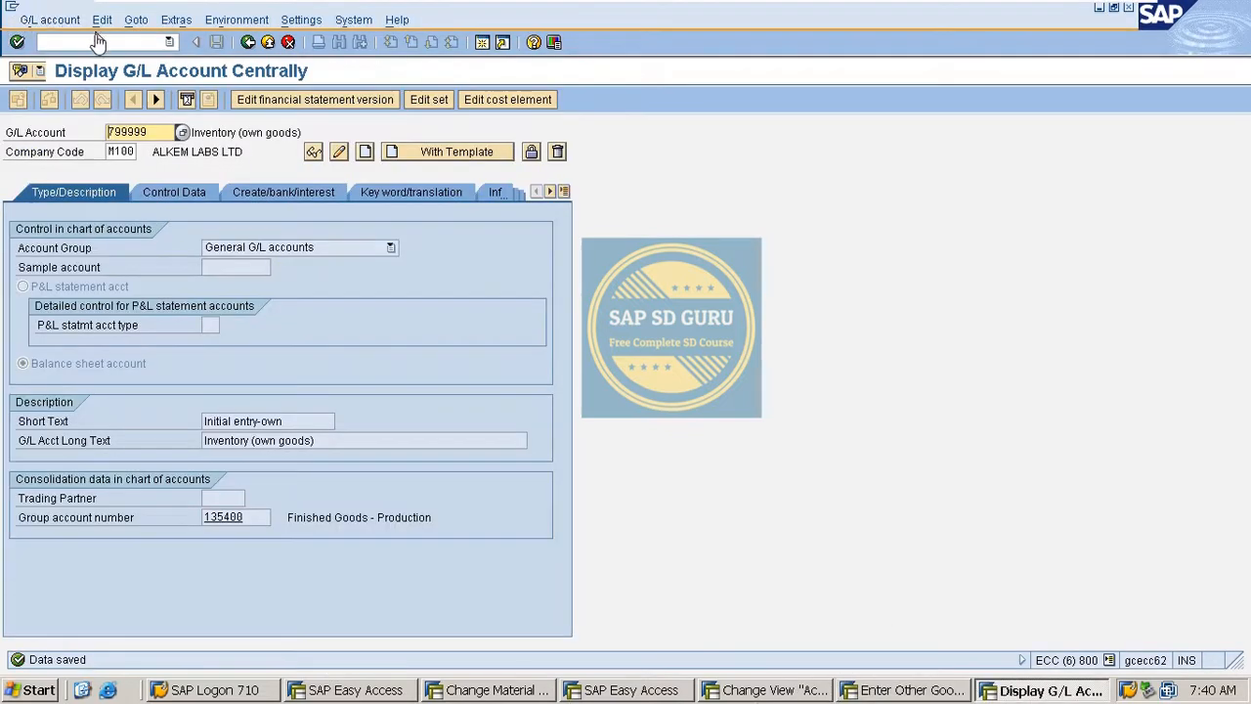
pyautogui.click(94, 42)
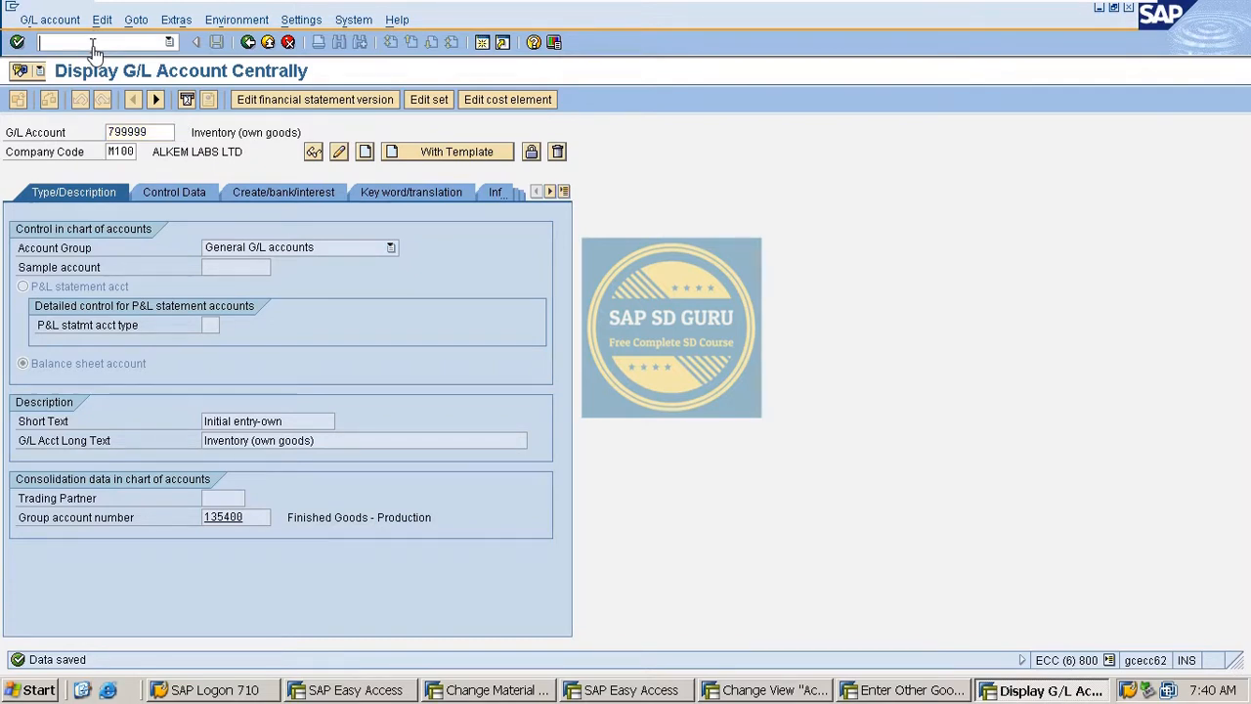
pyautogui.write('/nob52')
pyautogui.press('Return')
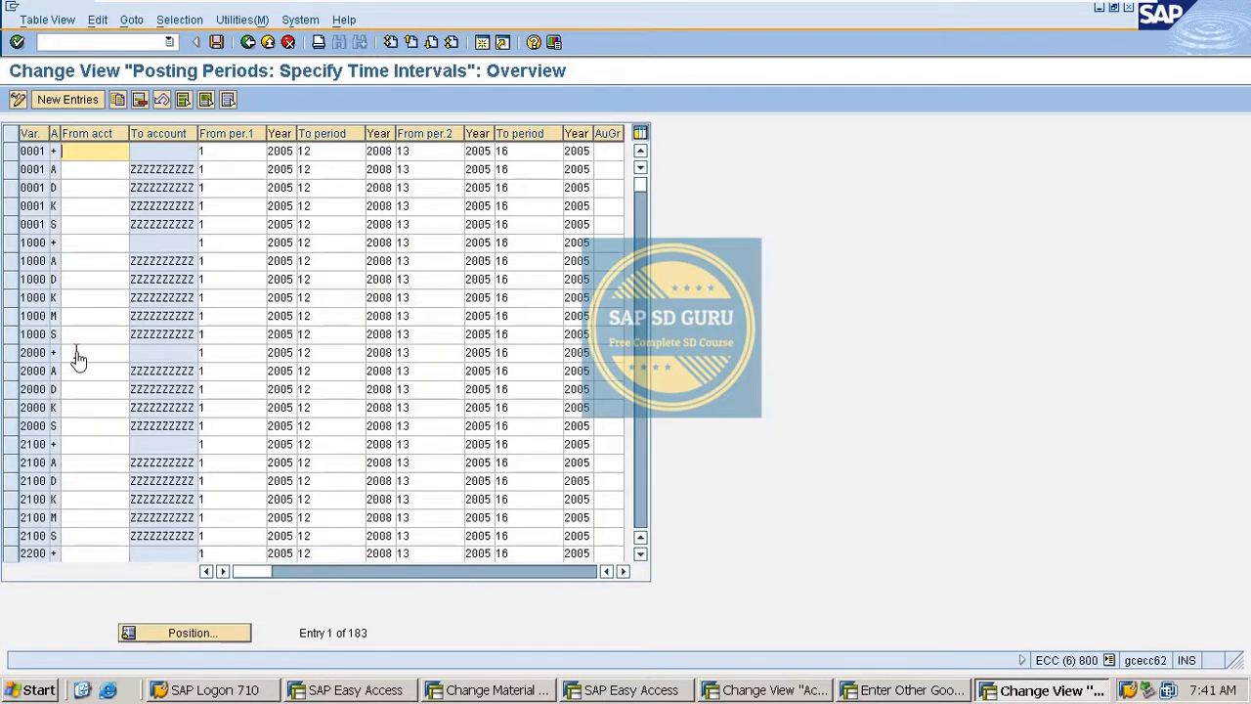
# - Set the end year of the first period interval to 2030 for all six variant 1000 entries
pyautogui.moveTo(10, 243); pyautogui.dragTo(17, 337)
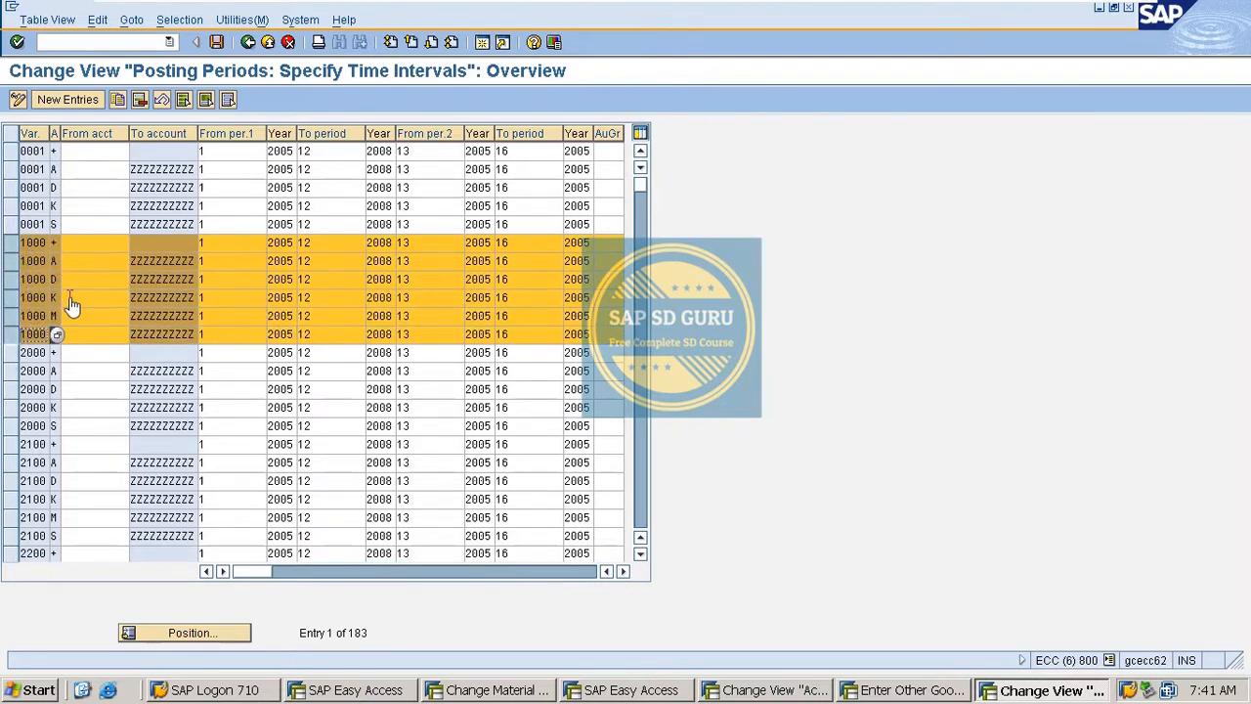
pyautogui.doubleClick(380, 244)
pyautogui.moveTo(381, 244); pyautogui.dragTo(442, 269)
pyautogui.moveTo(380, 263); pyautogui.dragTo(504, 262)
pyautogui.write('30')
pyautogui.moveTo(380, 279); pyautogui.dragTo(465, 281)
pyautogui.write('30')
pyautogui.moveTo(381, 297); pyautogui.dragTo(465, 296)
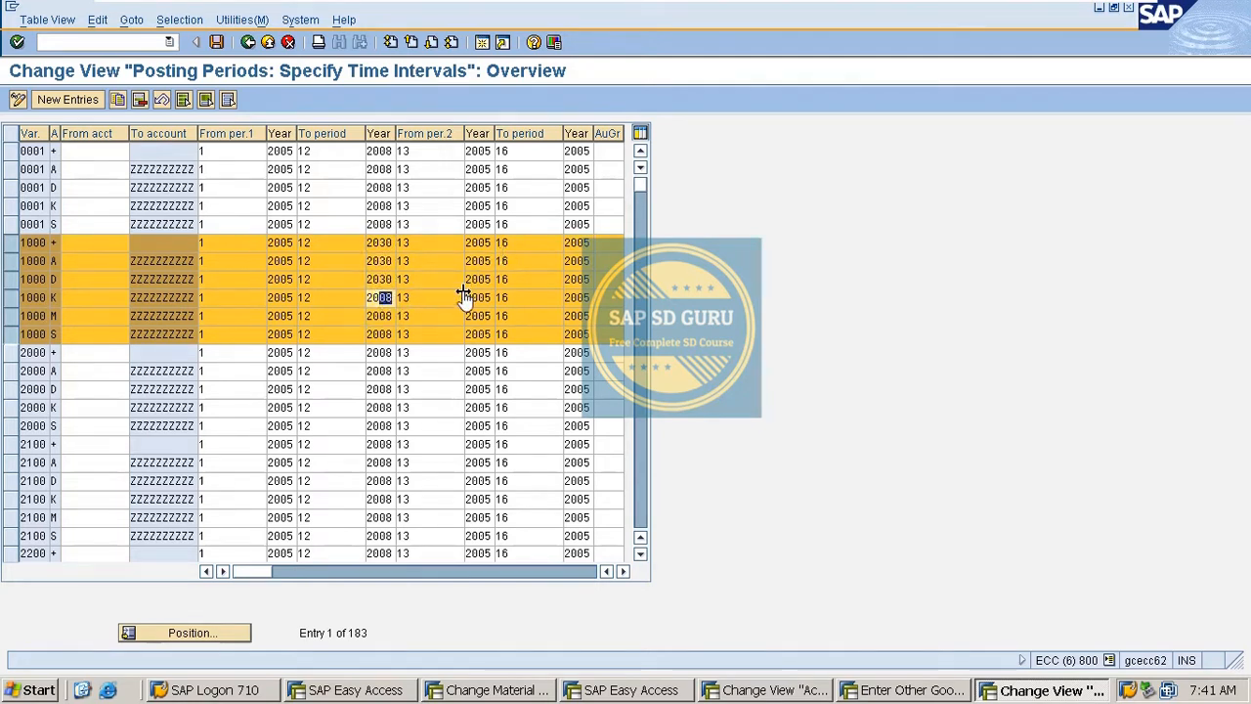
pyautogui.write('30')
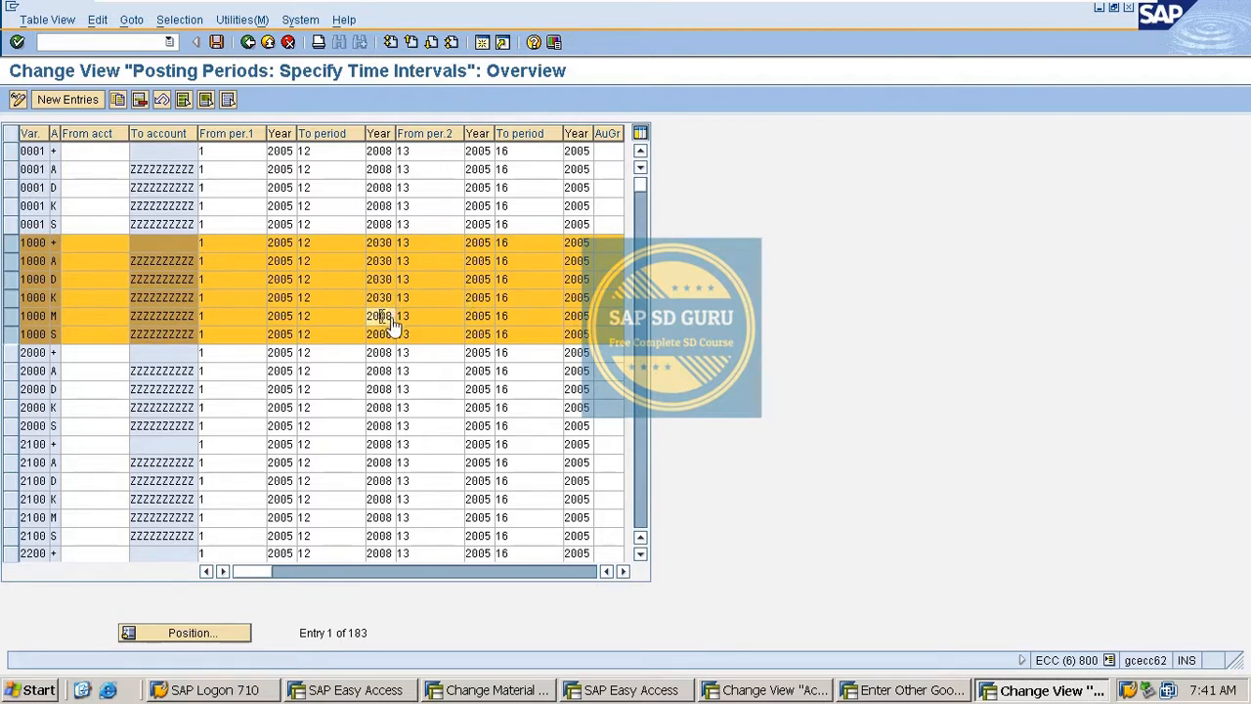
pyautogui.moveTo(382, 316); pyautogui.dragTo(454, 332)
# - Set the end year of the second period interval to 2030 for all six variant 1000 entries, and confirm the changes
pyautogui.moveTo(291, 582); pyautogui.dragTo(343, 578)
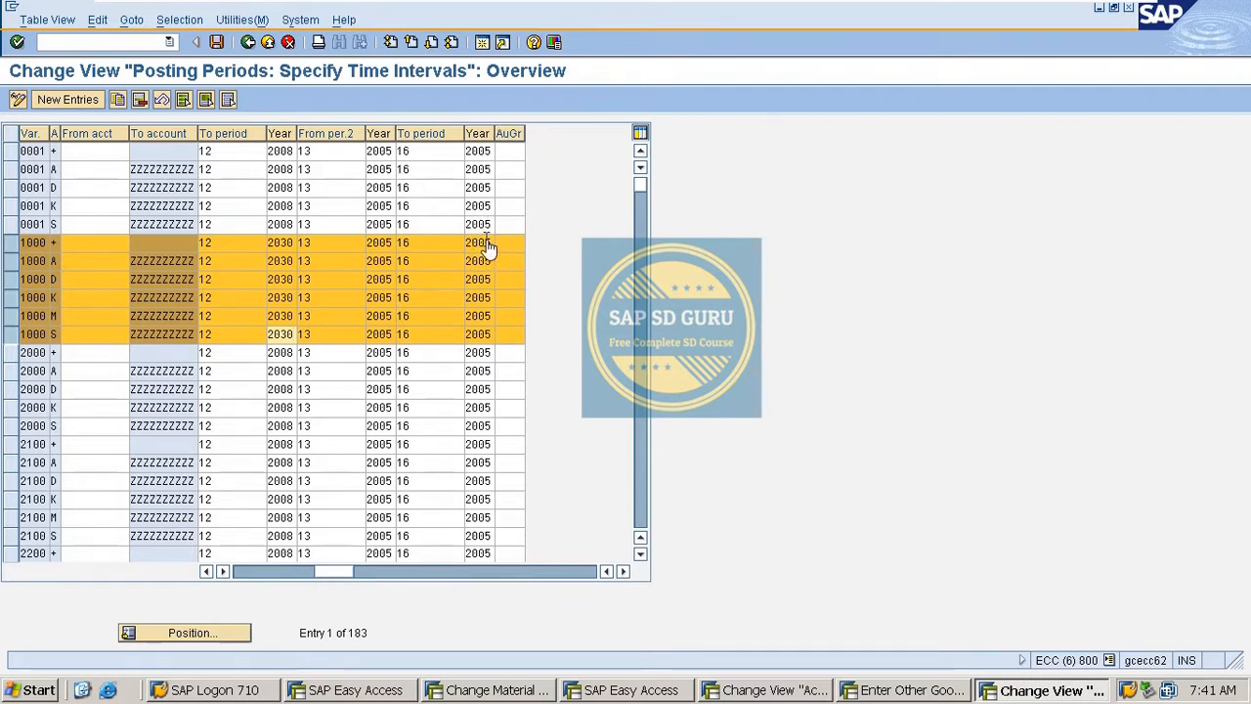
pyautogui.moveTo(480, 246); pyautogui.dragTo(540, 248)
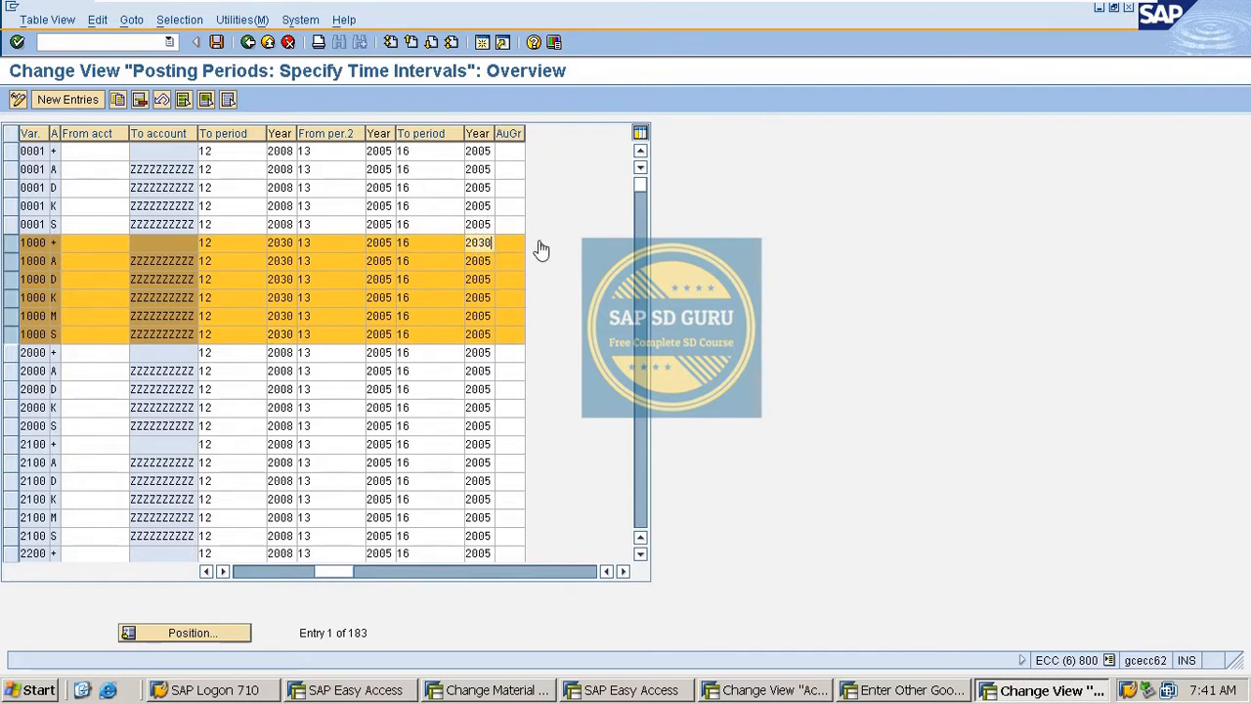
pyautogui.moveTo(478, 262); pyautogui.dragTo(550, 264)
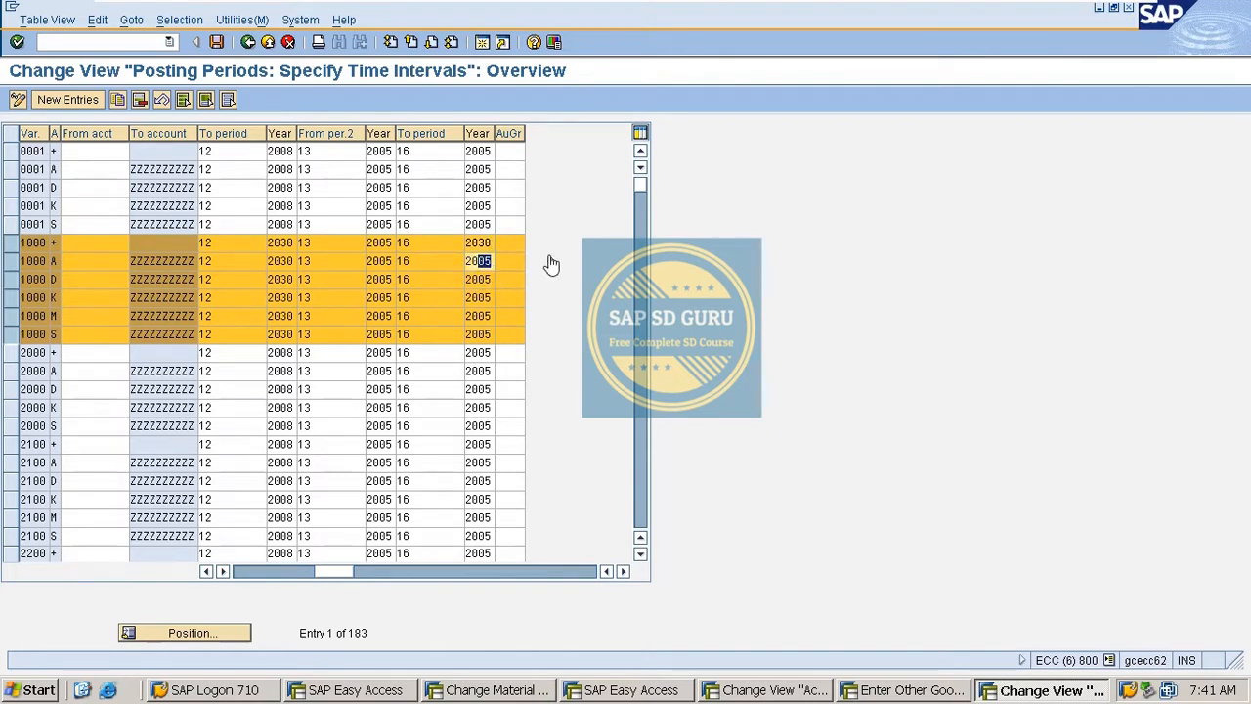
pyautogui.moveTo(478, 280); pyautogui.dragTo(546, 305)
pyautogui.write('30')
pyautogui.click(479, 299)
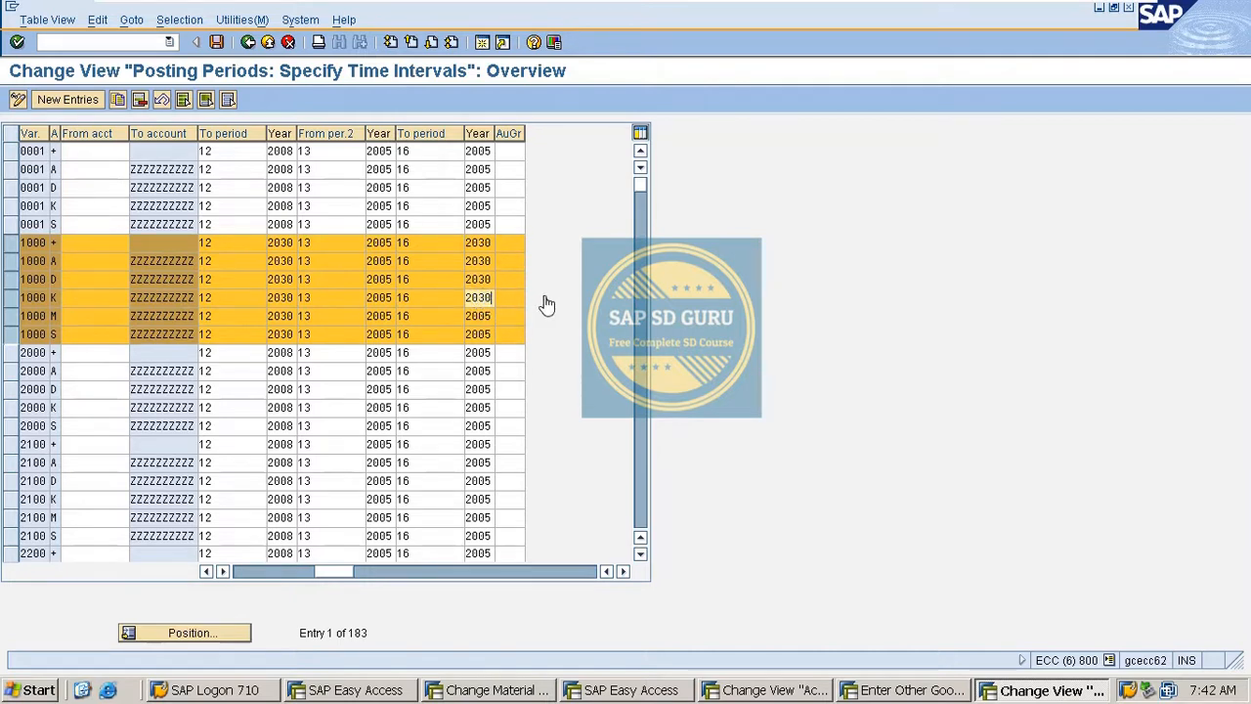
pyautogui.write('30')
pyautogui.click(486, 319)
pyautogui.click(483, 319)
pyautogui.moveTo(481, 322); pyautogui.dragTo(553, 330)
pyautogui.write('30')
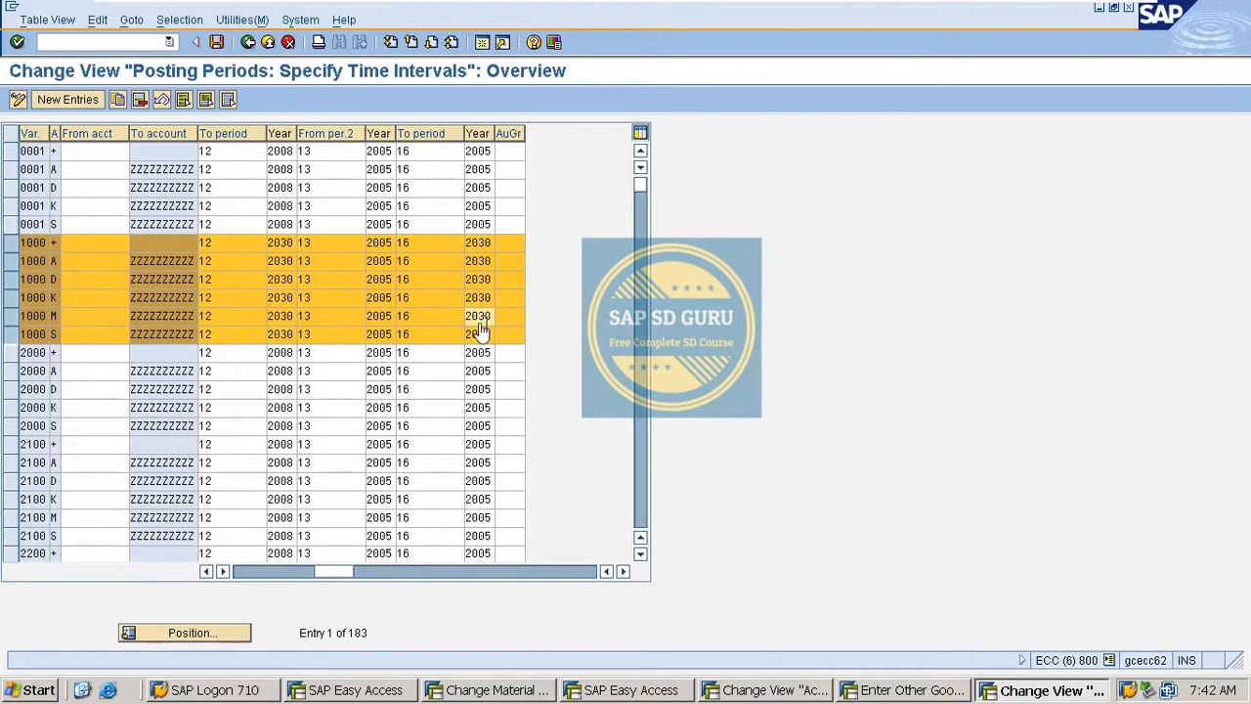
pyautogui.click(480, 335)
pyautogui.moveTo(482, 338); pyautogui.dragTo(663, 318)
pyautogui.press('Return')
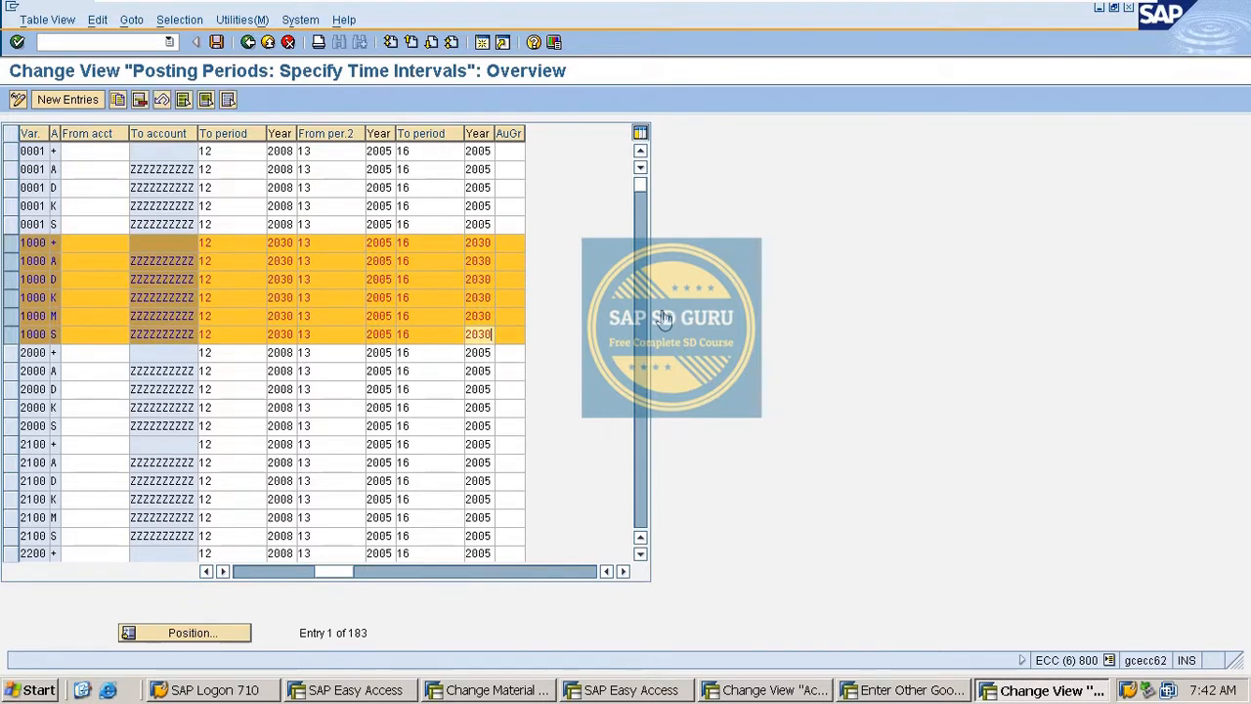
# - Save the posting periods under customizing request ECCK900002, and return to the goods receipt session
pyautogui.hotkey('ctrl', 's')
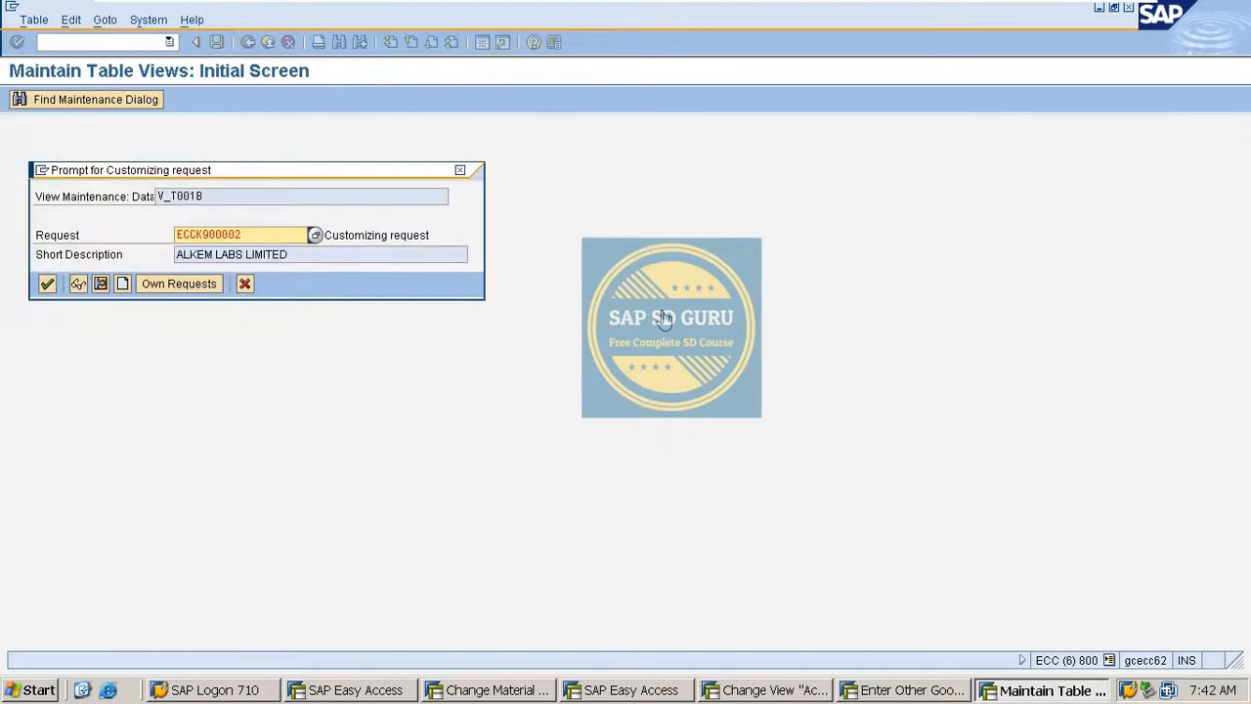
pyautogui.press('Return')
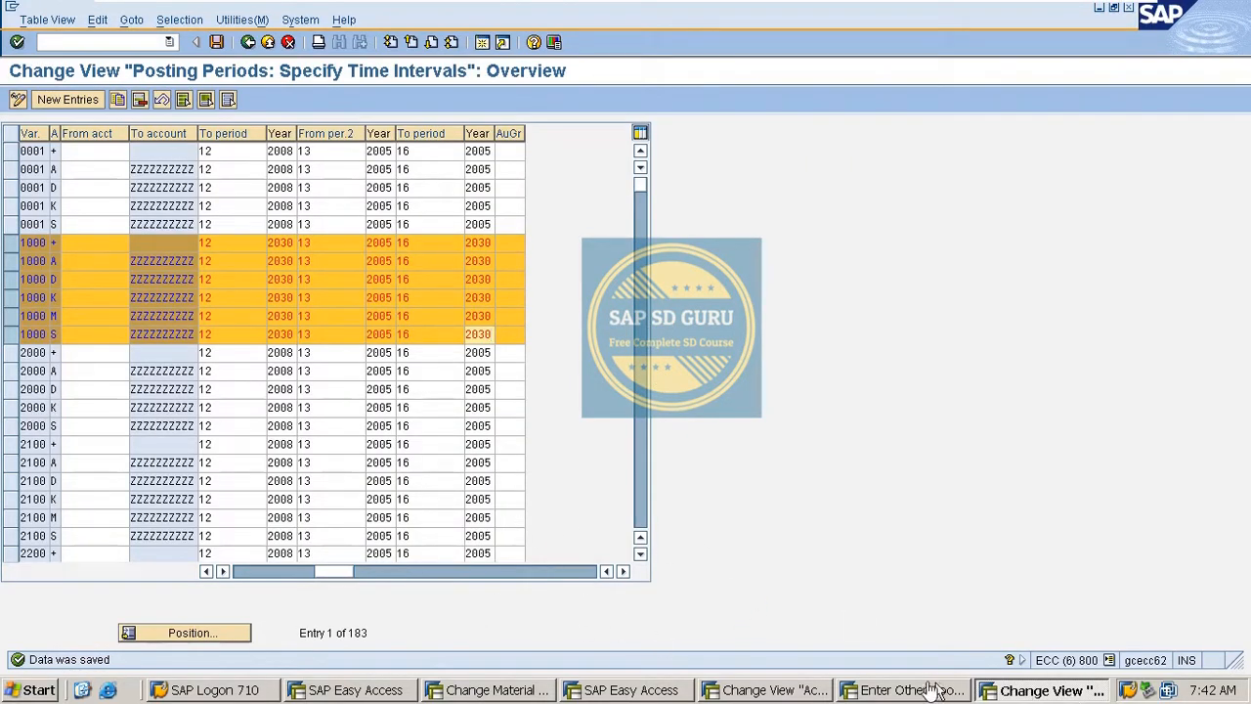
pyautogui.click(899, 690)
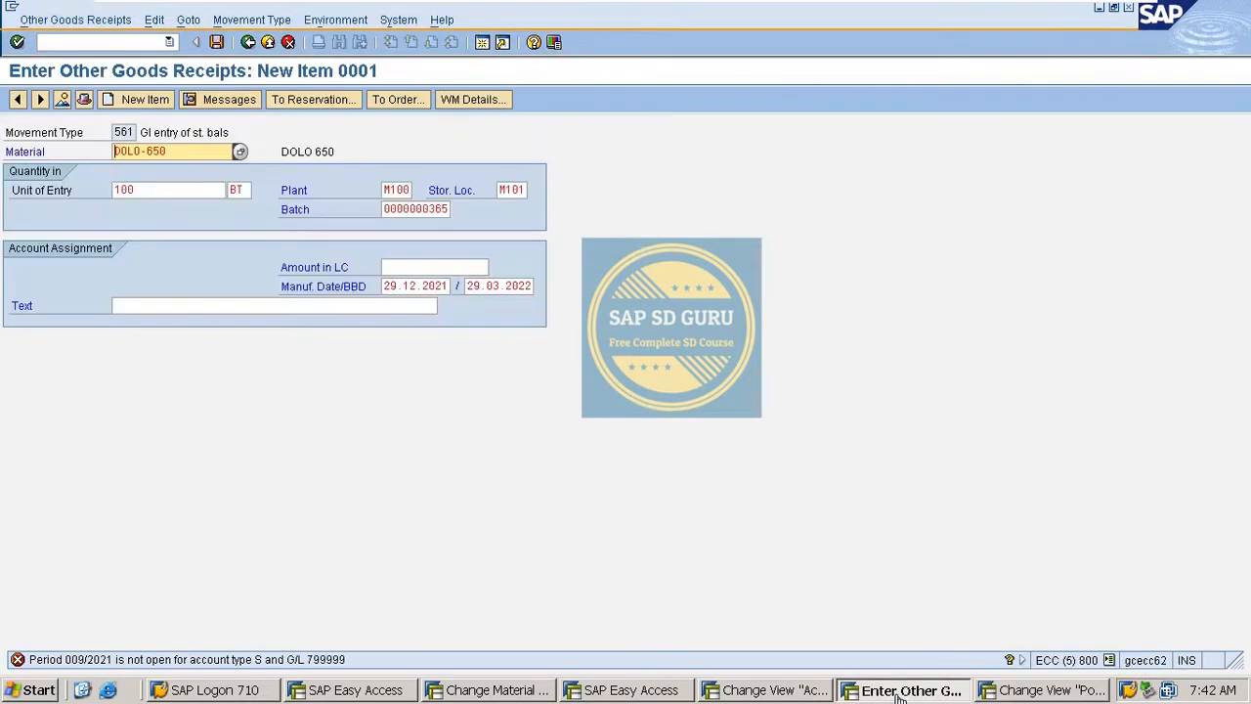
# - Confirm the DOLO-650 item through the warning and post the goods receipt of 100 BT to storage location M101
pyautogui.press('Return')
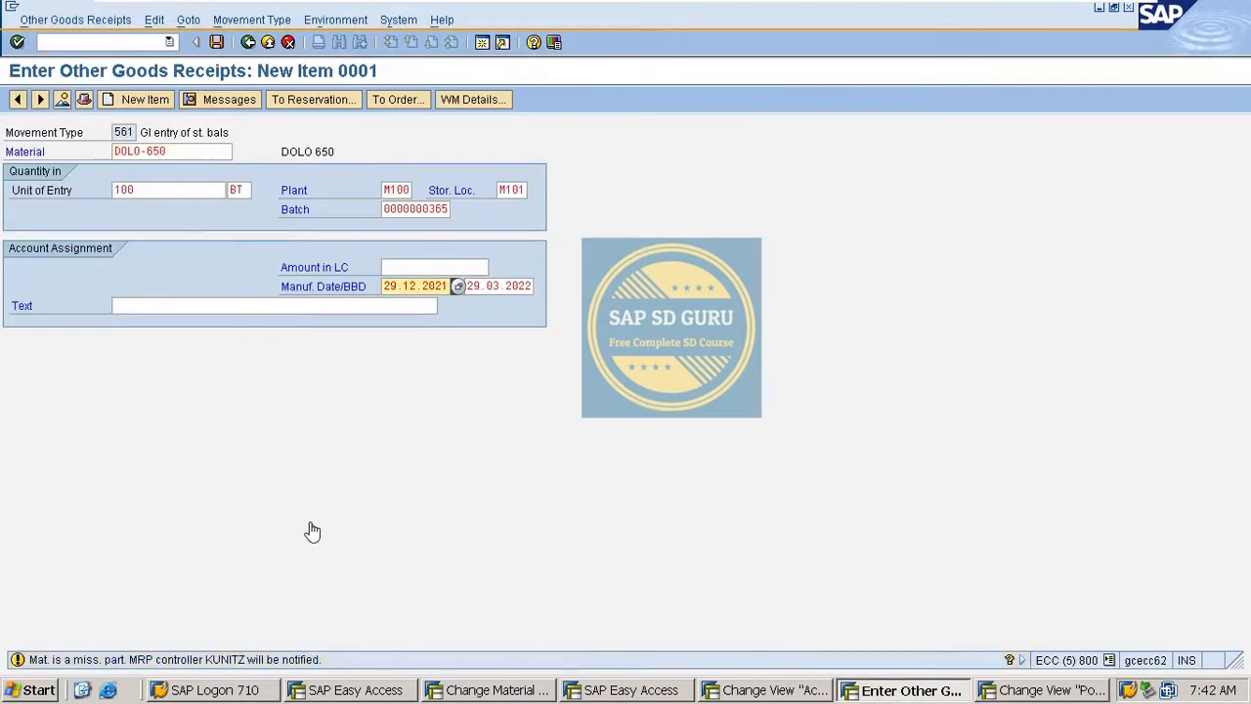
pyautogui.press('Return')
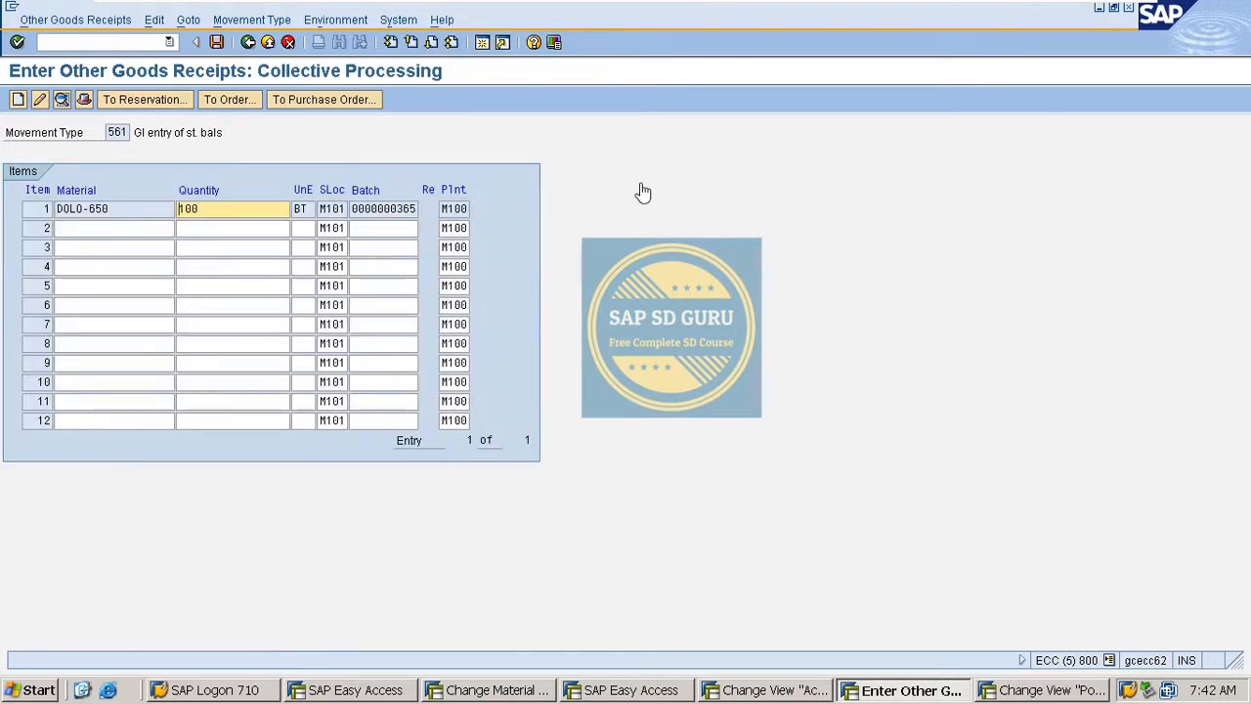
pyautogui.moveTo(354, 208); pyautogui.dragTo(660, 205)
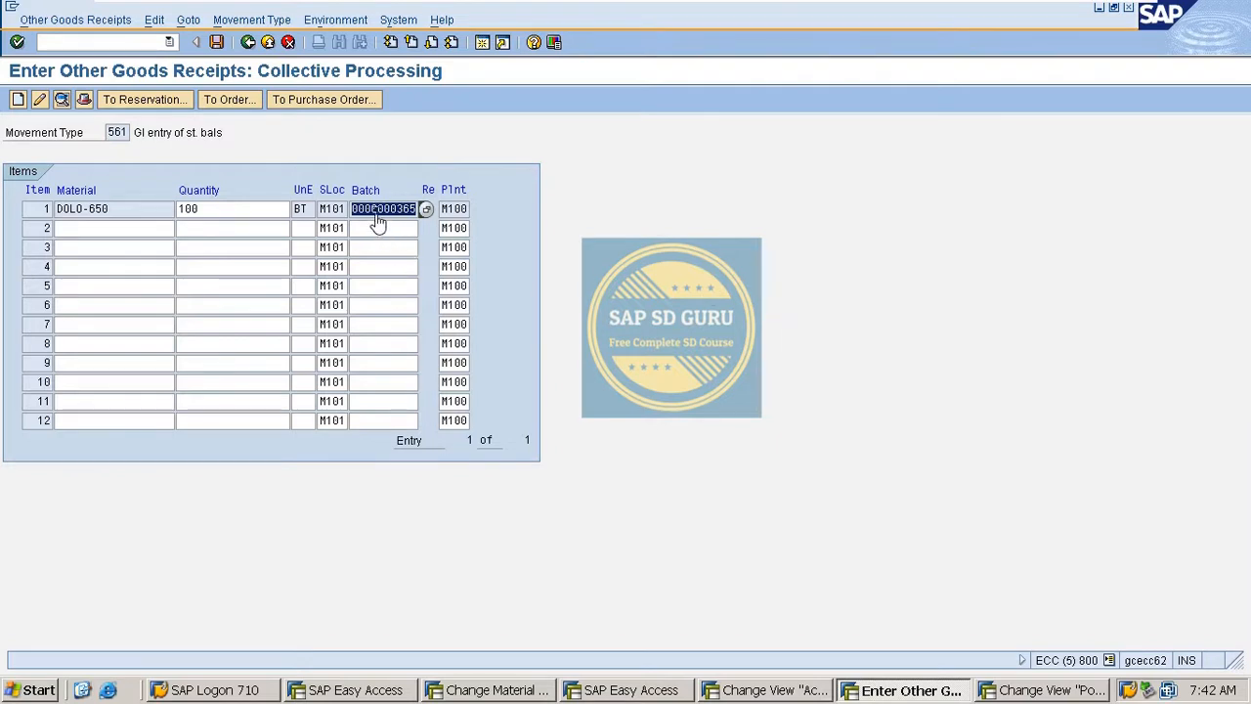
pyautogui.click(217, 42)
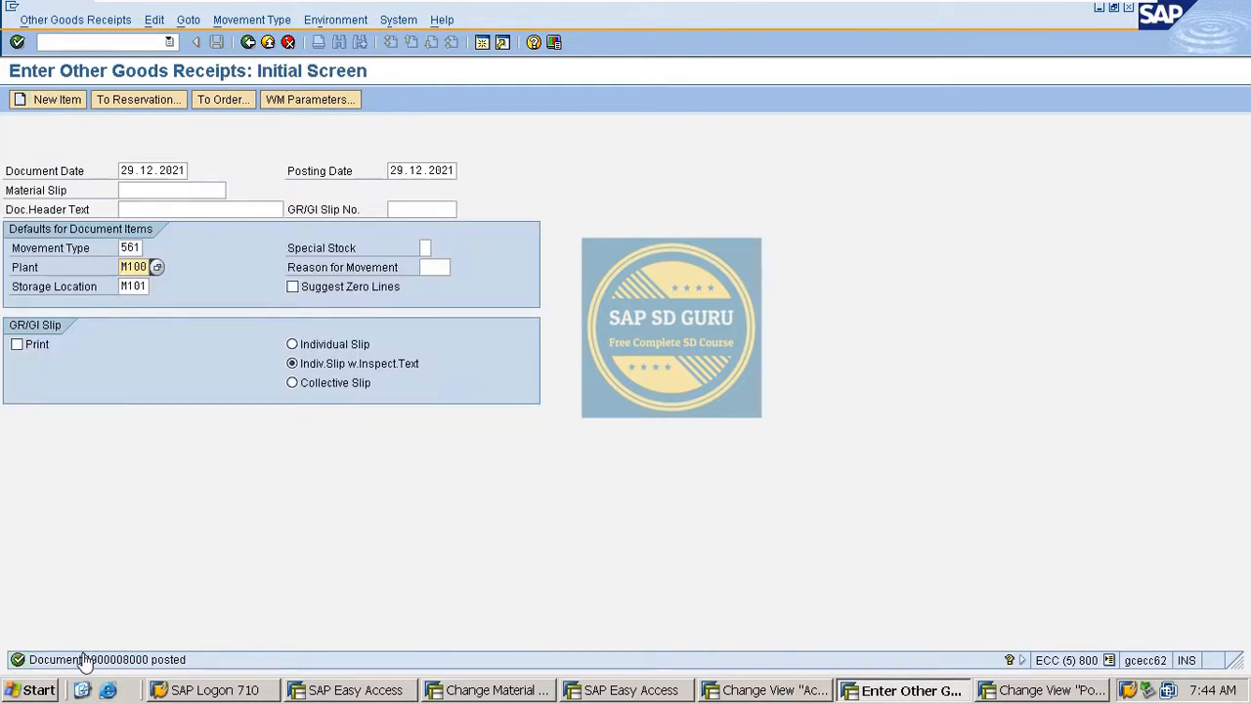
# - Open transaction MMBE and run the stock overview for material DOLO-650 in plant M100, storage location M101
pyautogui.click(83, 44)
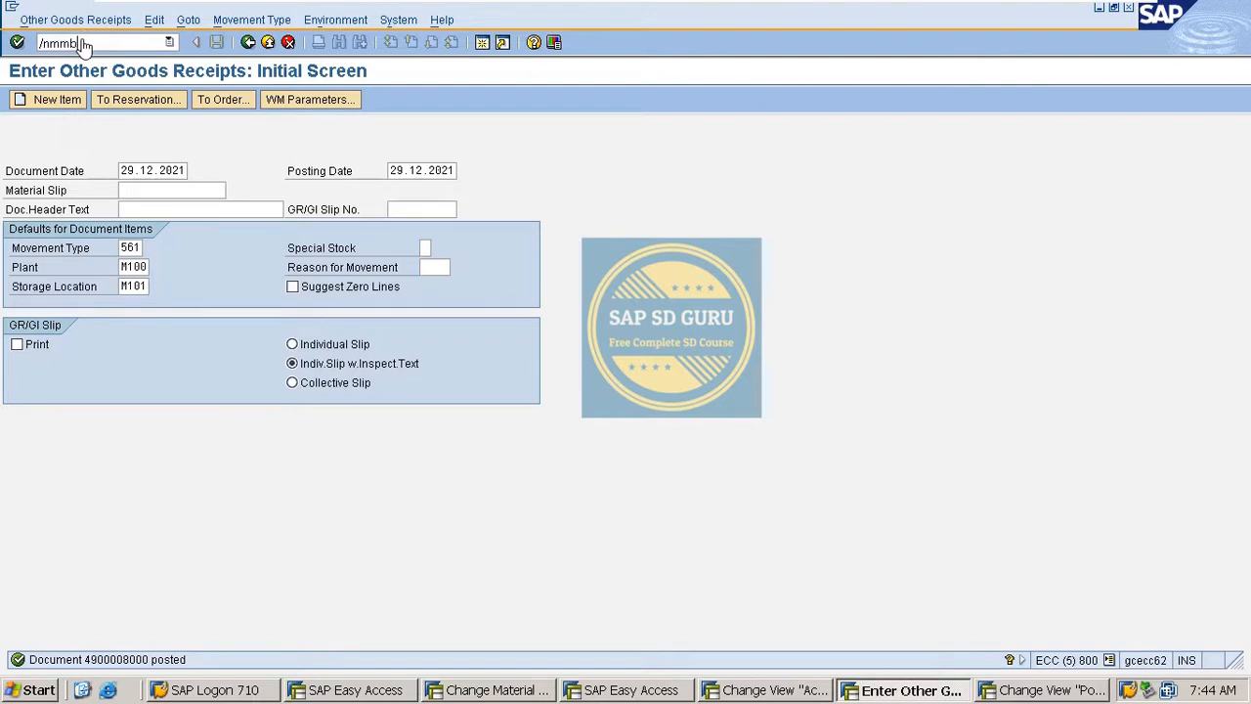
pyautogui.write('/nmmbe')
pyautogui.press('Return')
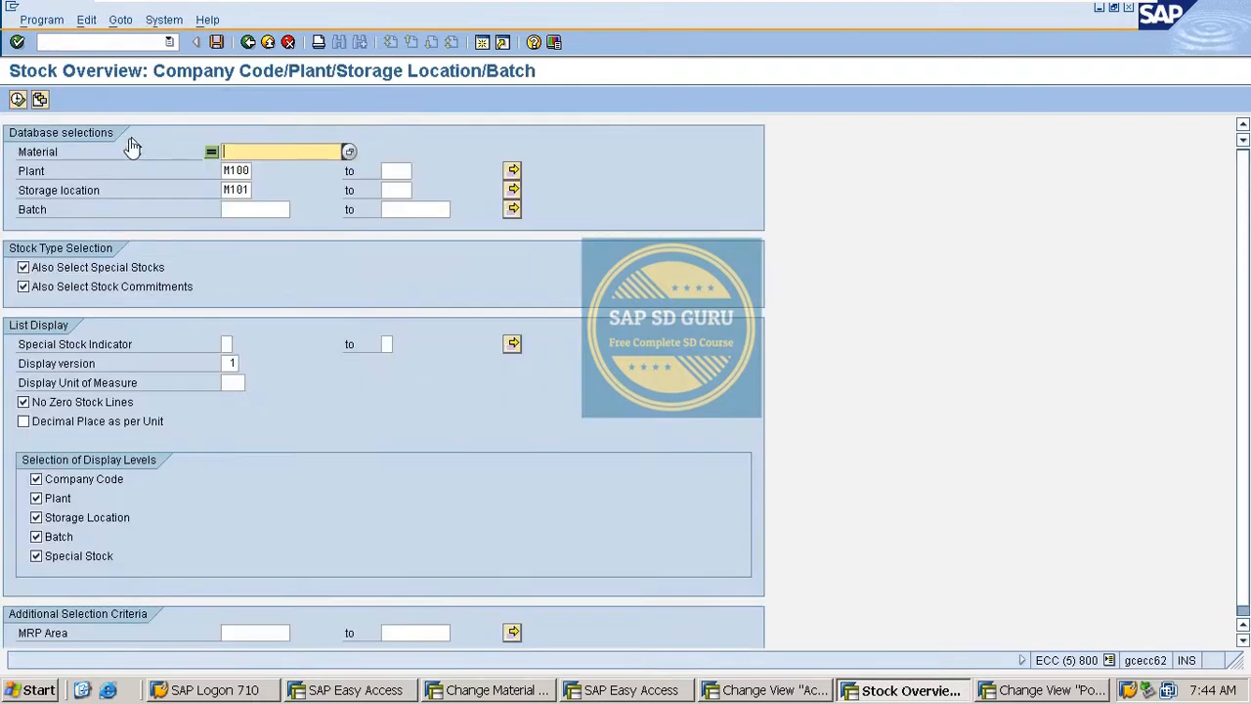
pyautogui.click(227, 153)
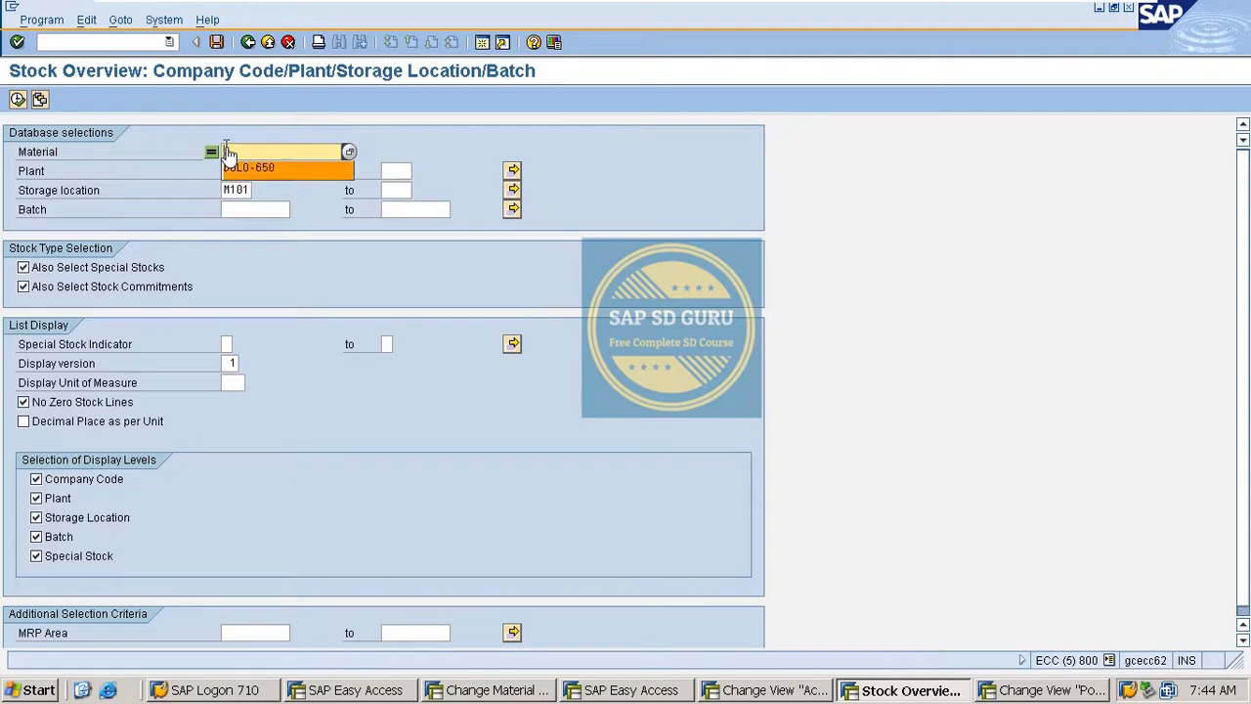
pyautogui.click(244, 167)
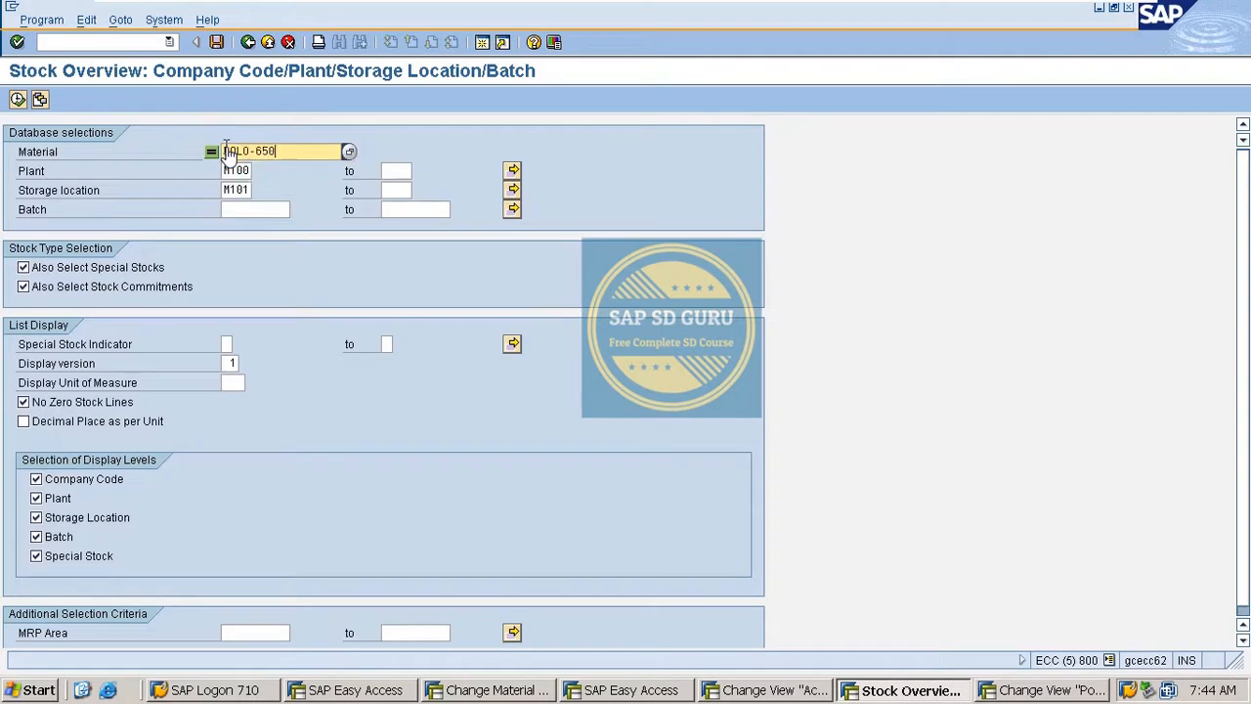
pyautogui.click(19, 101)
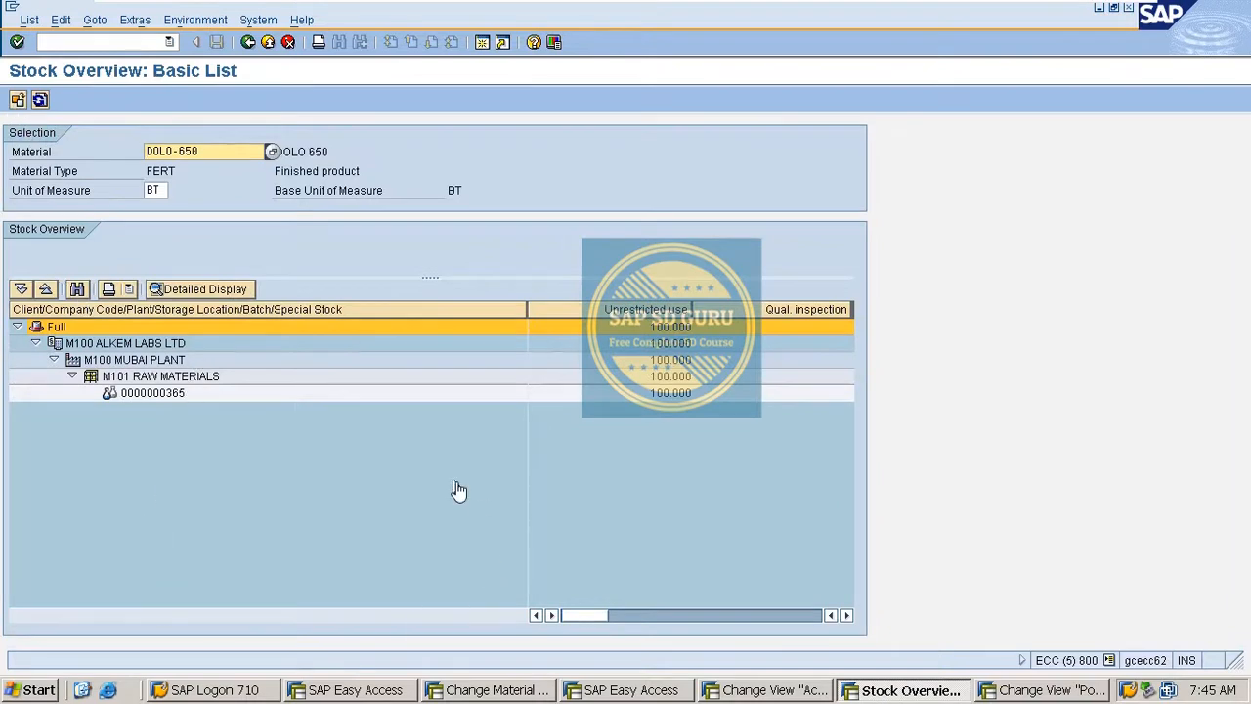
# - Examine the unrestricted stock of the batch and of storage location M101, and return to the selection screen
pyautogui.click(670, 401)
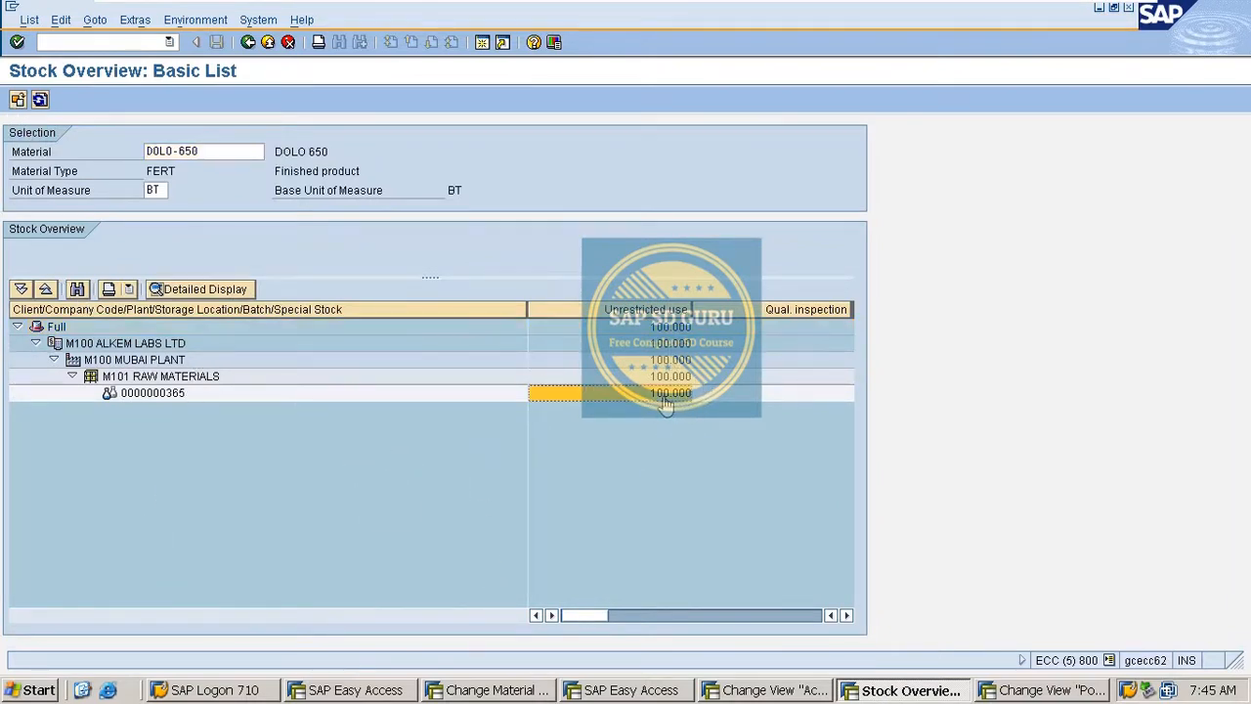
pyautogui.click(151, 398)
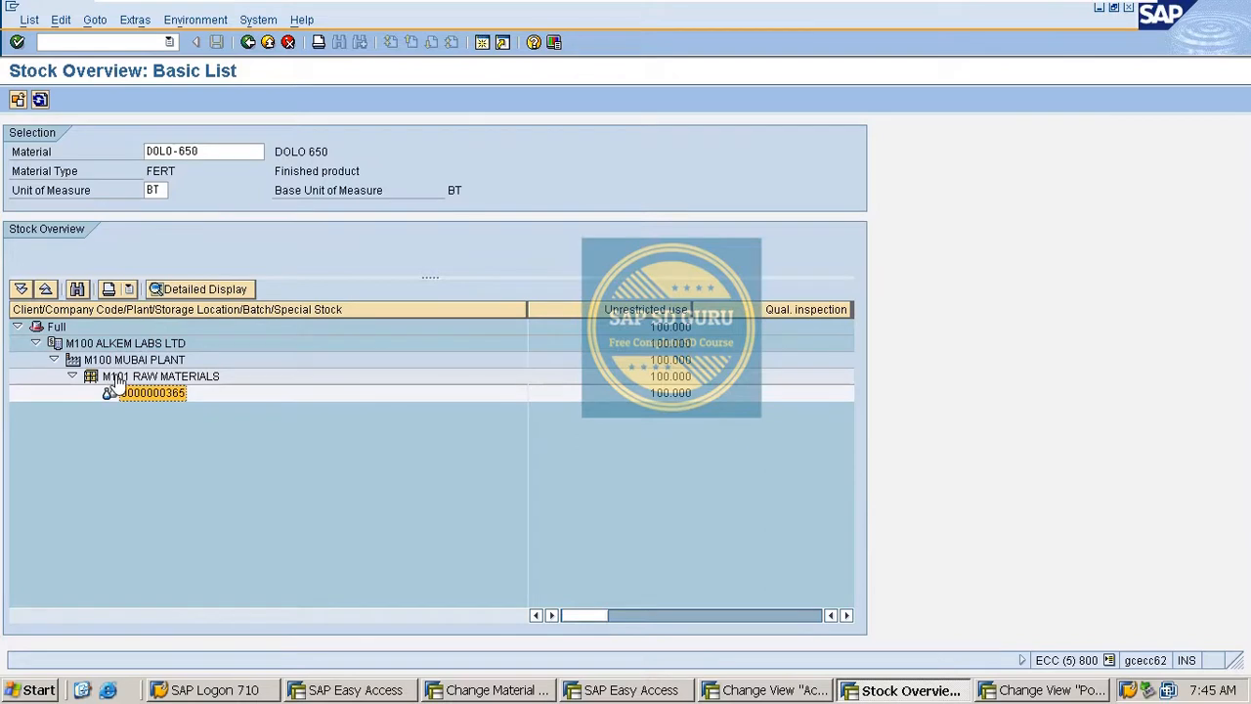
pyautogui.click(110, 380)
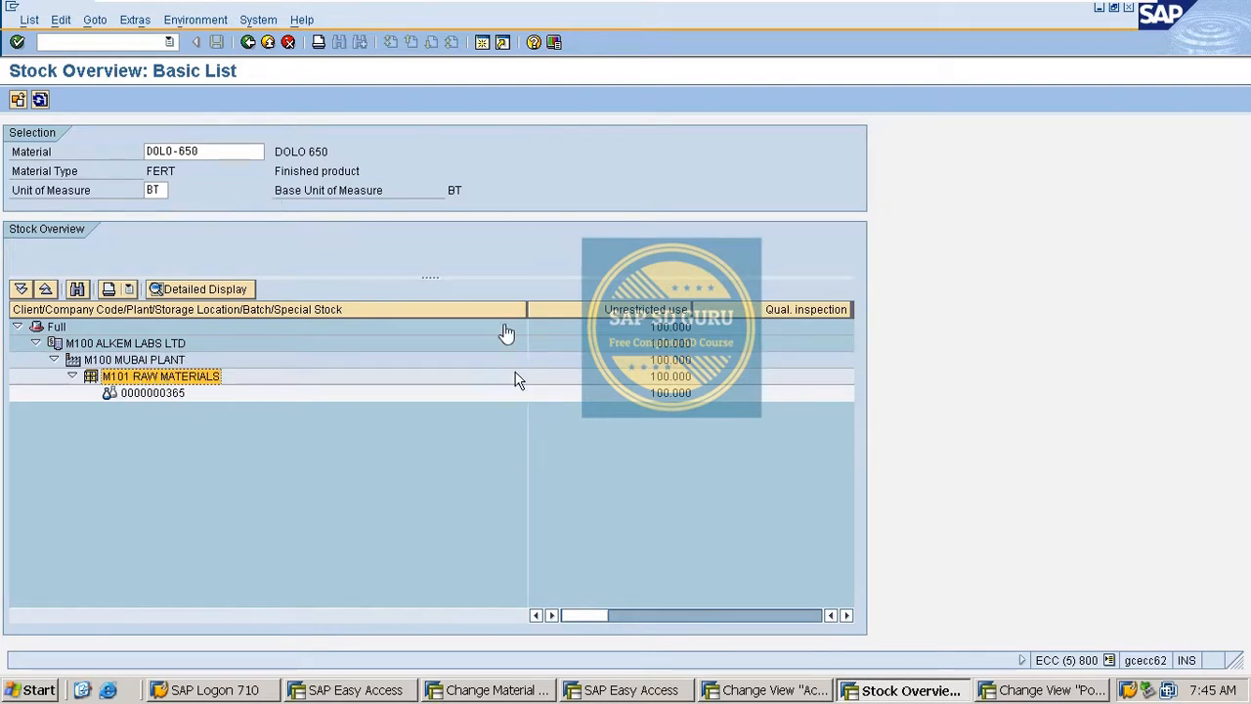
pyautogui.click(676, 378)
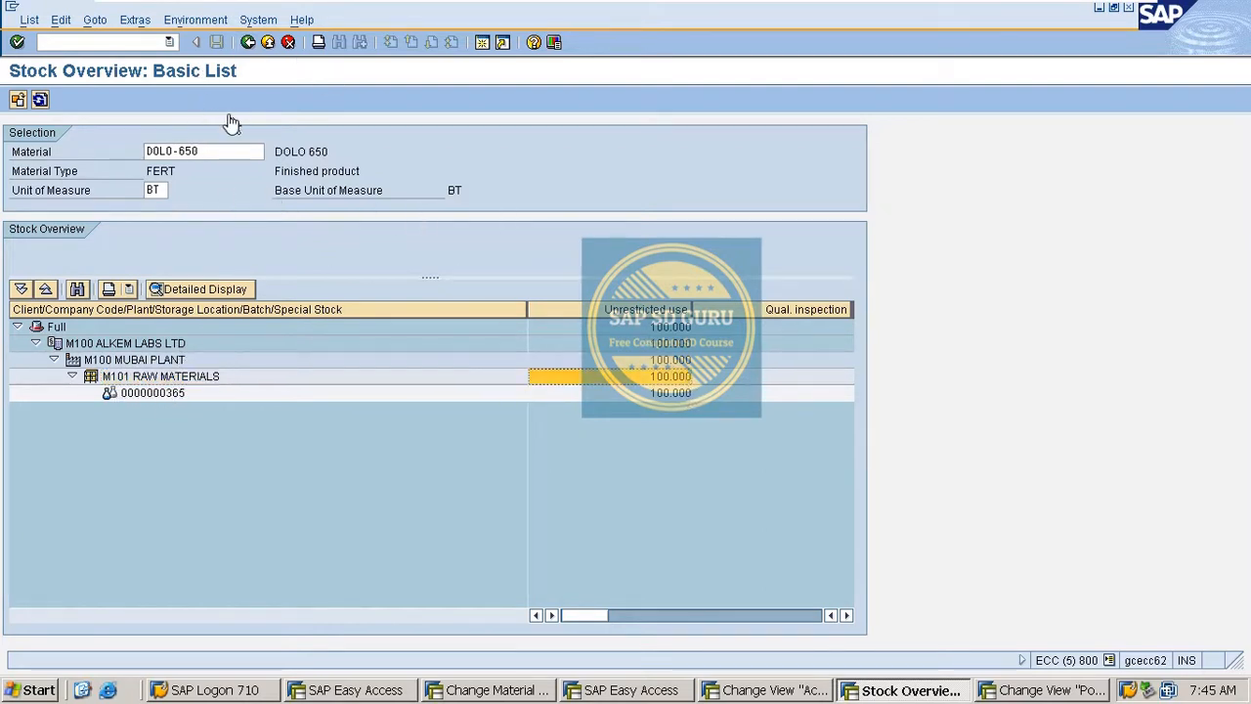
pyautogui.click(250, 43)
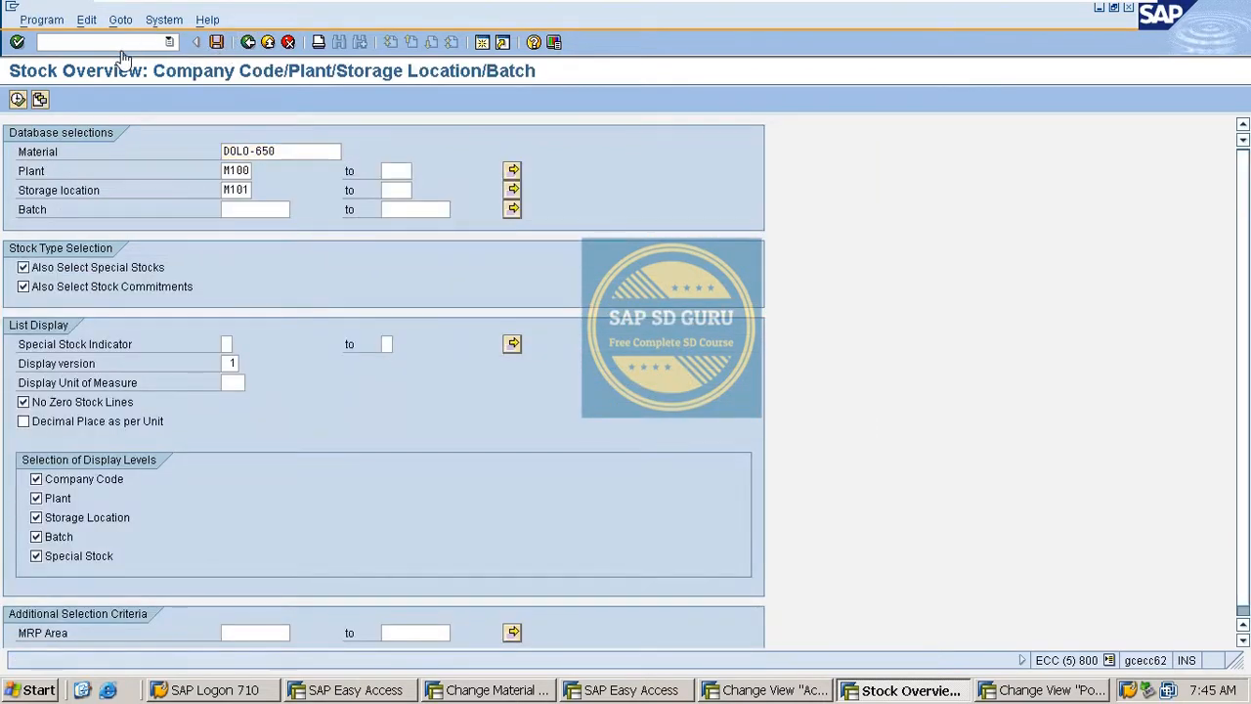
# - Open transaction MB1C and start a movement type 561 receipt for plant M100 with storage location M103
pyautogui.press('Return')
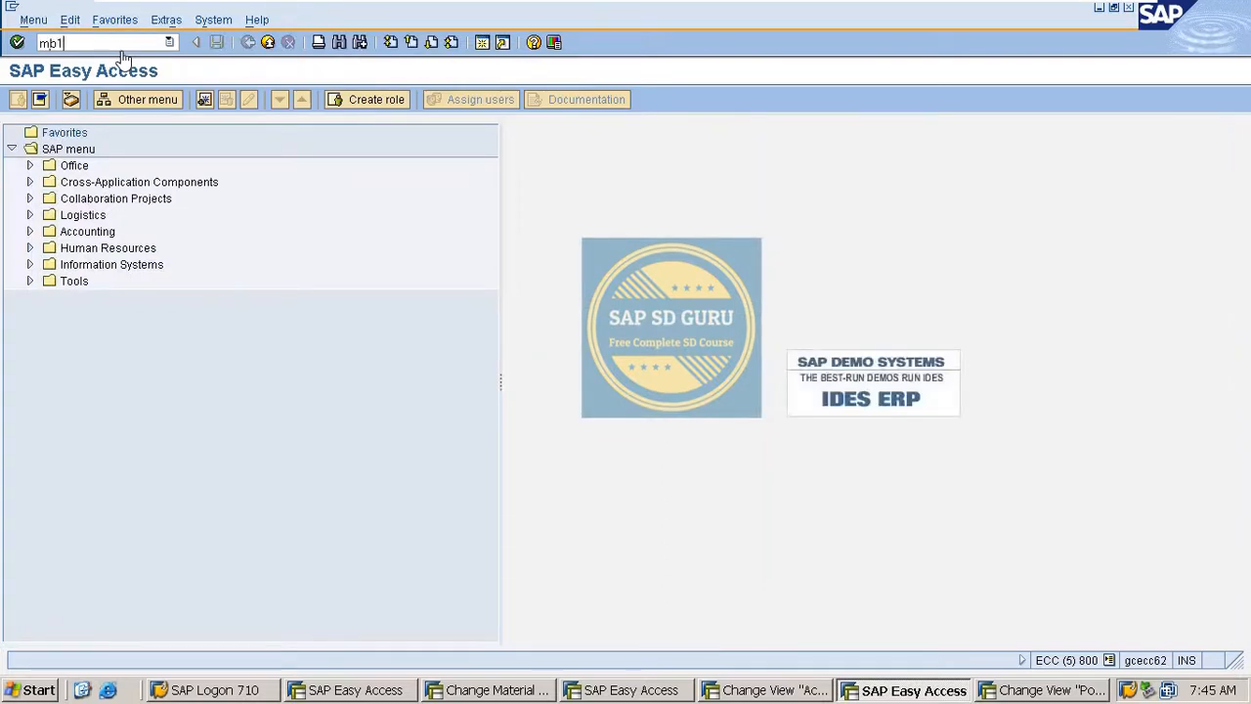
pyautogui.write('mb1c')
pyautogui.press('Return')
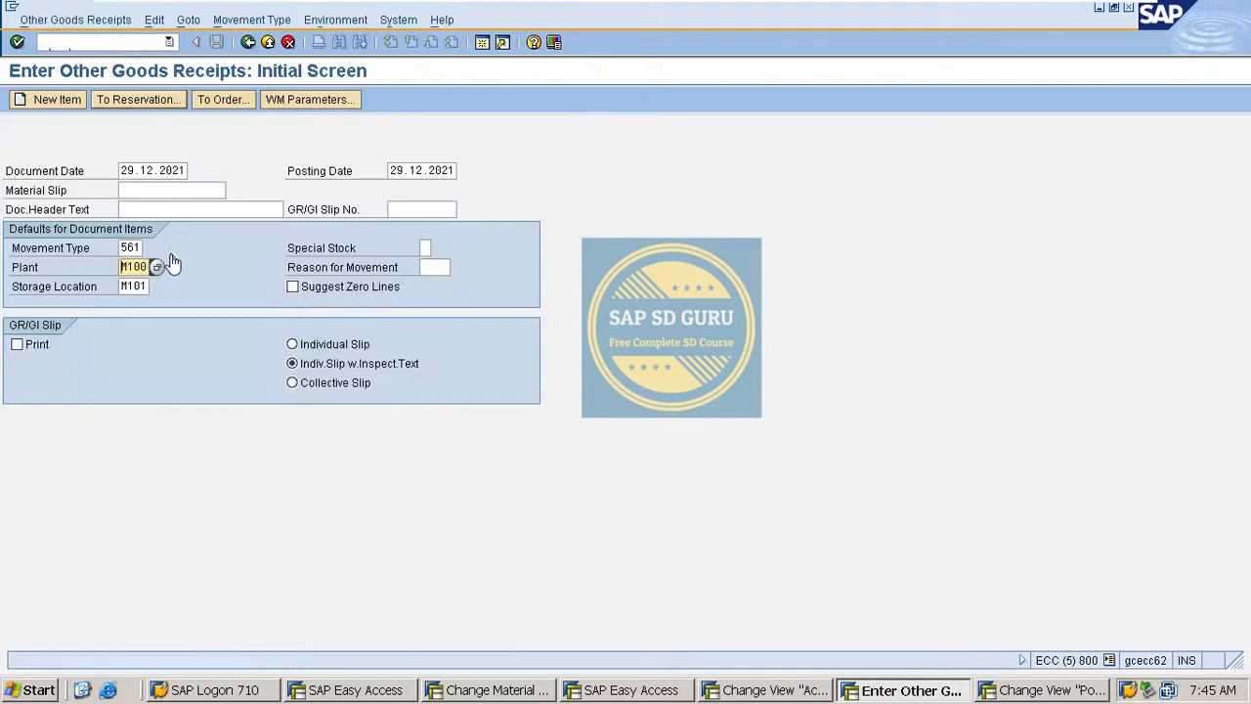
pyautogui.doubleClick(133, 286)
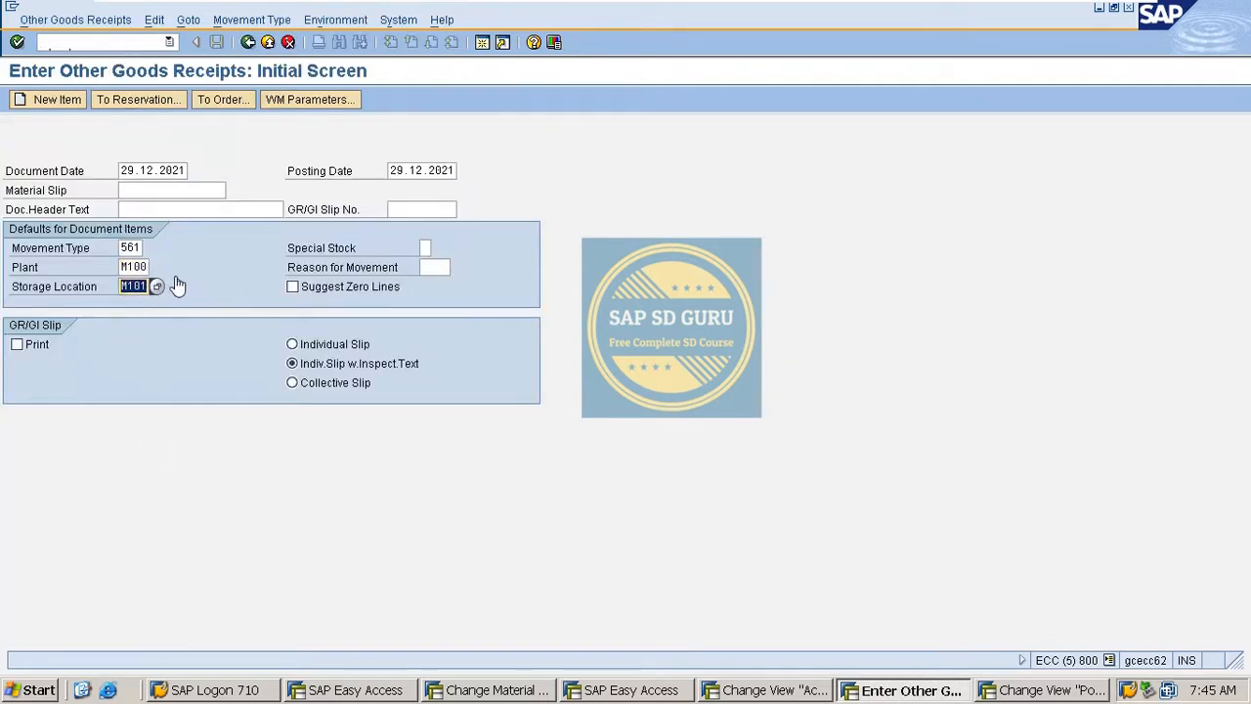
pyautogui.write('m103')
pyautogui.press('Return')
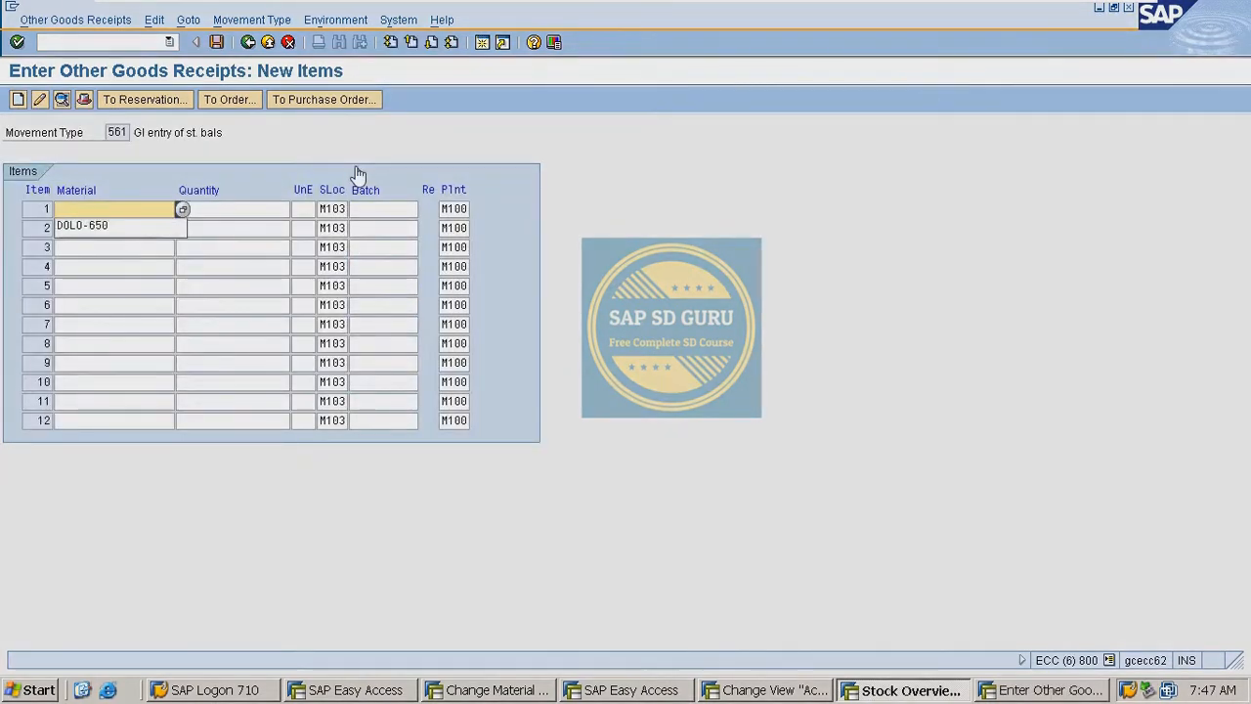
# - Enter material DOLO-650 with quantity 150 as the first receipt item and confirm it
pyautogui.press('Down')
pyautogui.press('Return')
pyautogui.press('Tab')
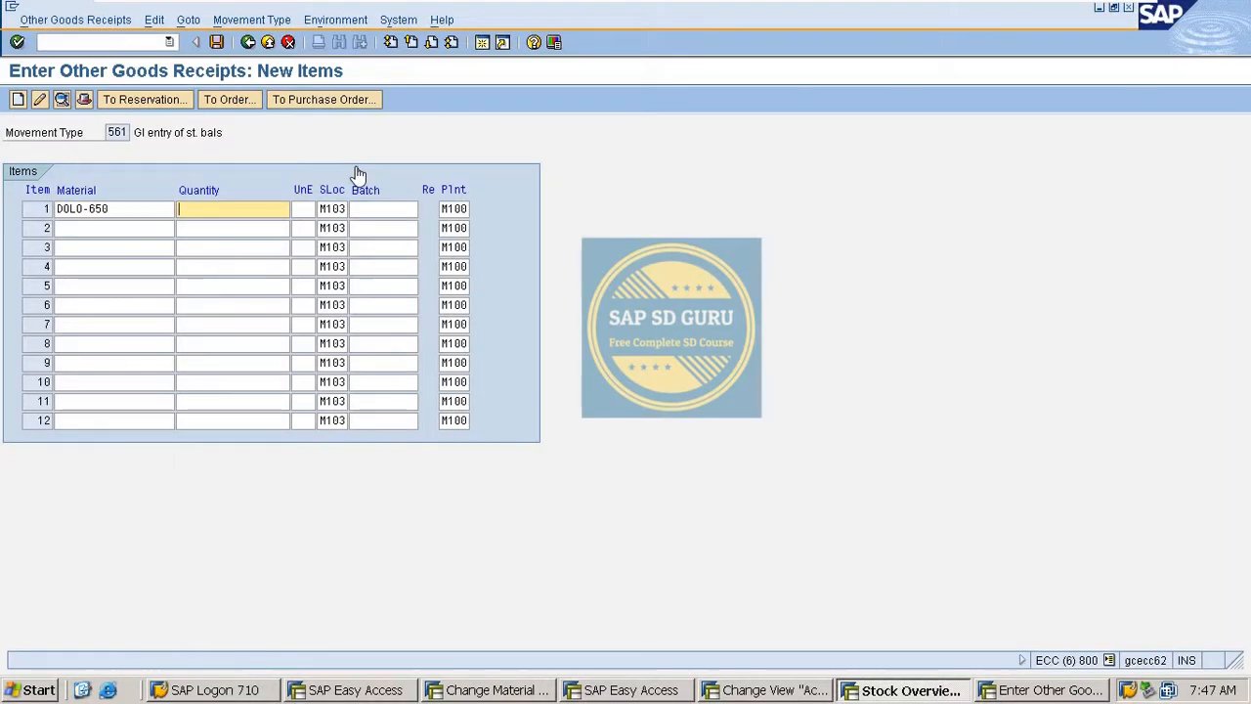
pyautogui.write('1')
pyautogui.press('Down')
pyautogui.press('Return')
pyautogui.press('Tab')
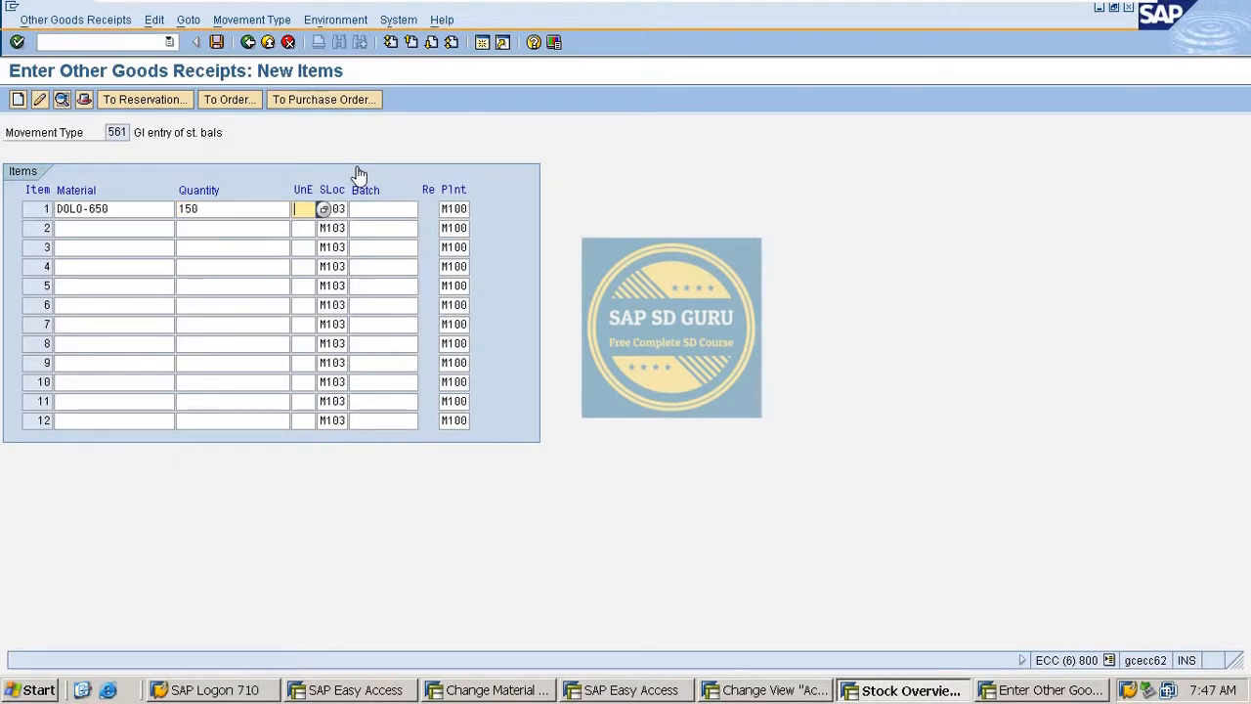
pyautogui.press('Return')
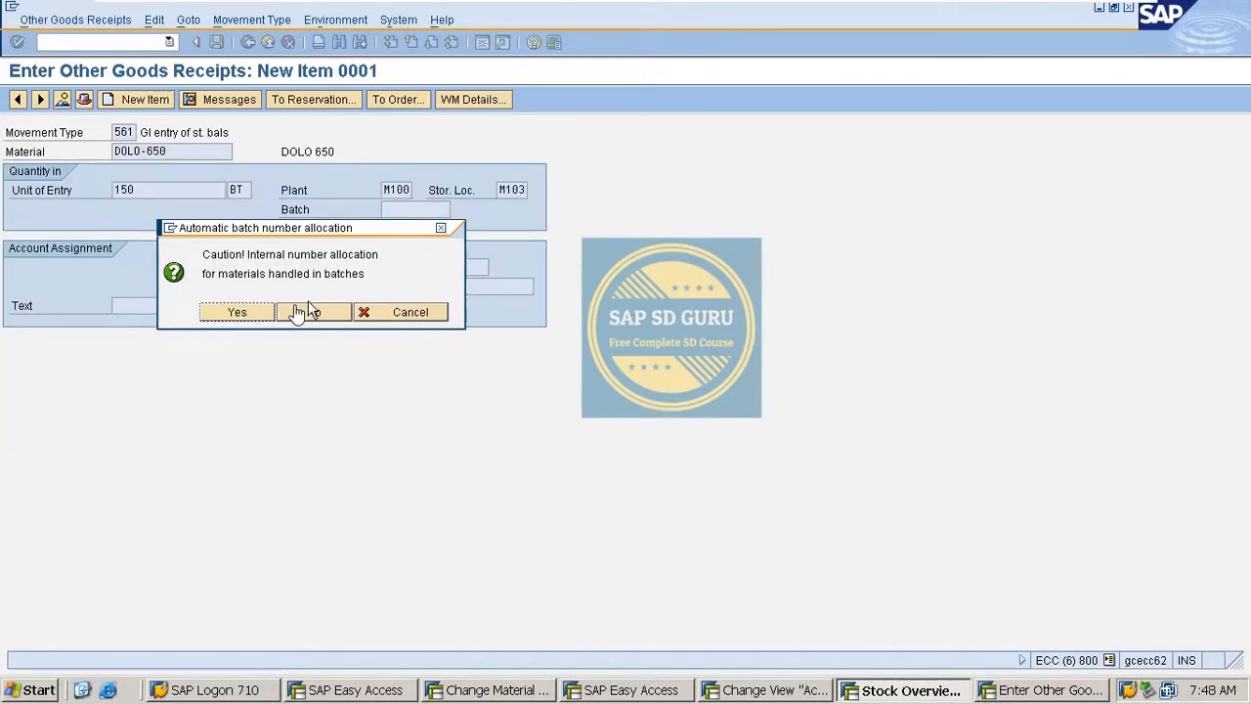
# - Post the receipt with automatic batch number allocation and manufacturing date 29.12.2021
pyautogui.click(256, 320)
pyautogui.press('Down')
pyautogui.press('Down')
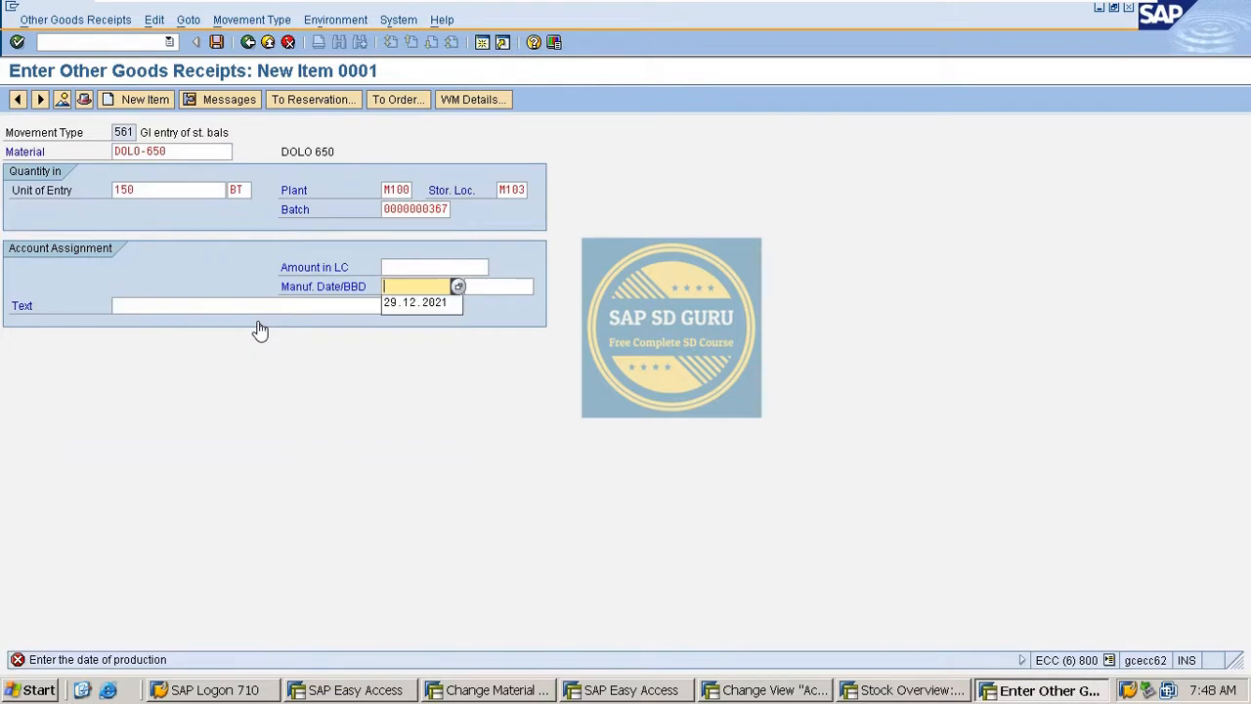
pyautogui.press('Return')
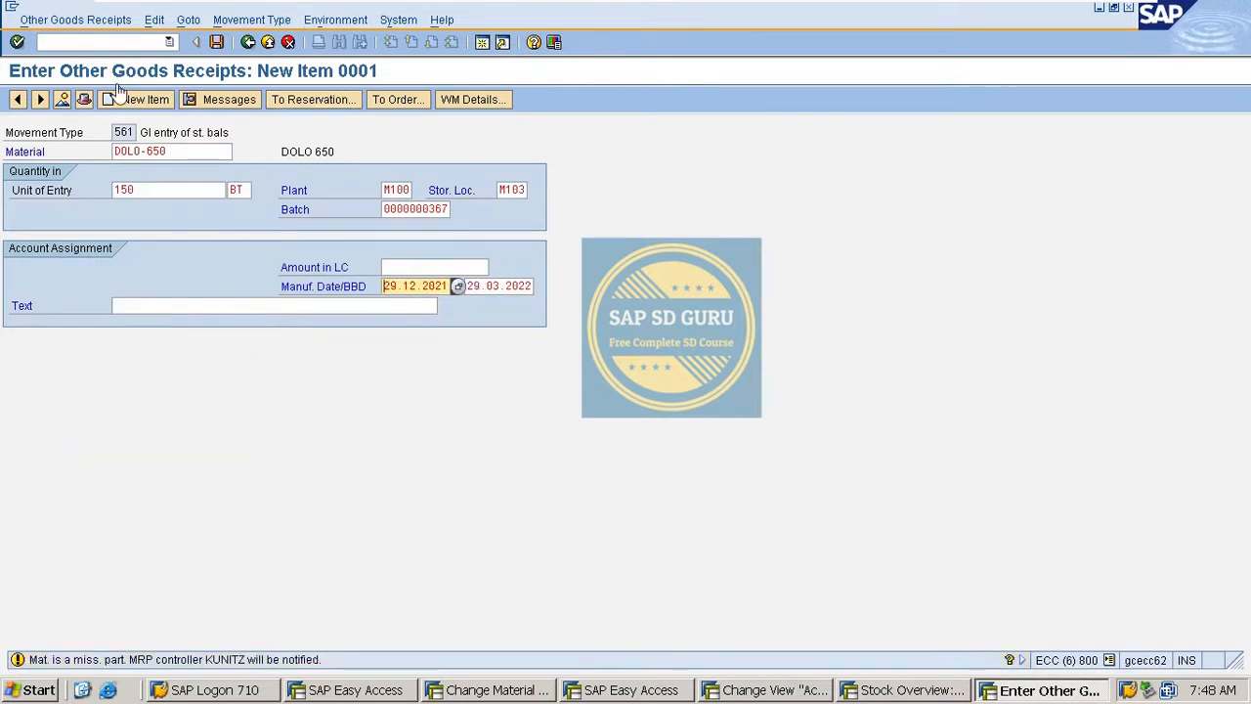
pyautogui.click(41, 100)
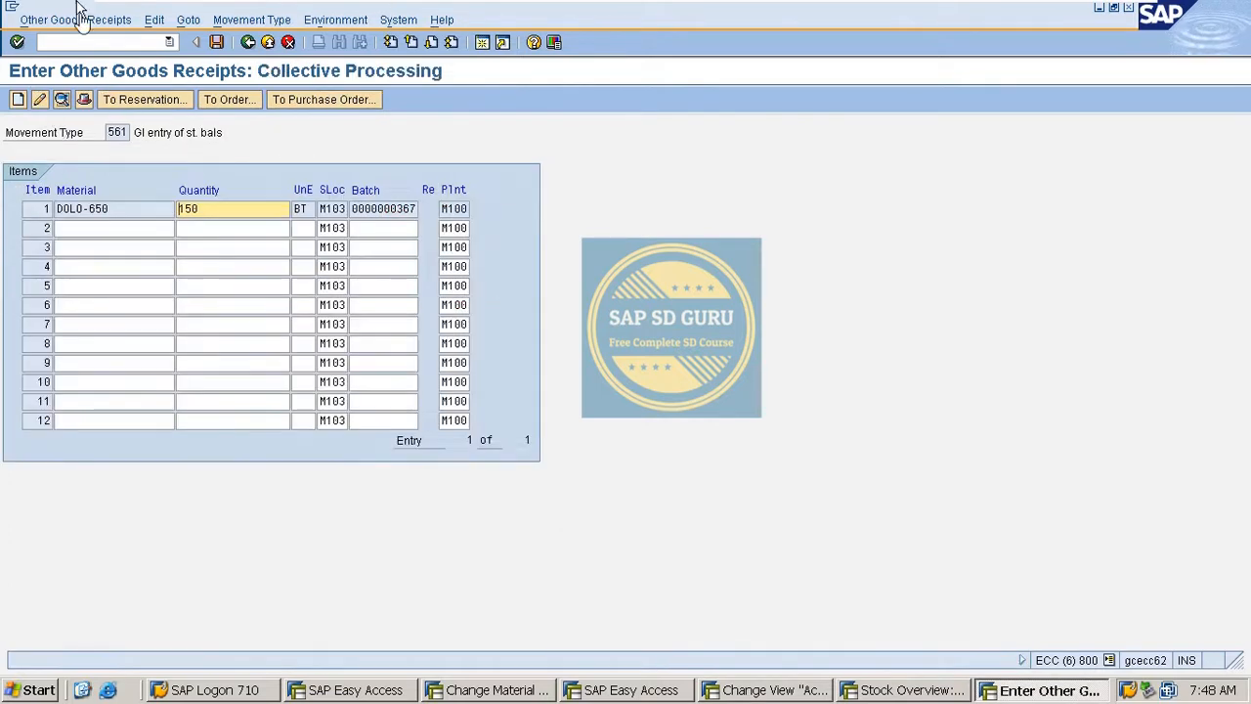
pyautogui.click(216, 42)
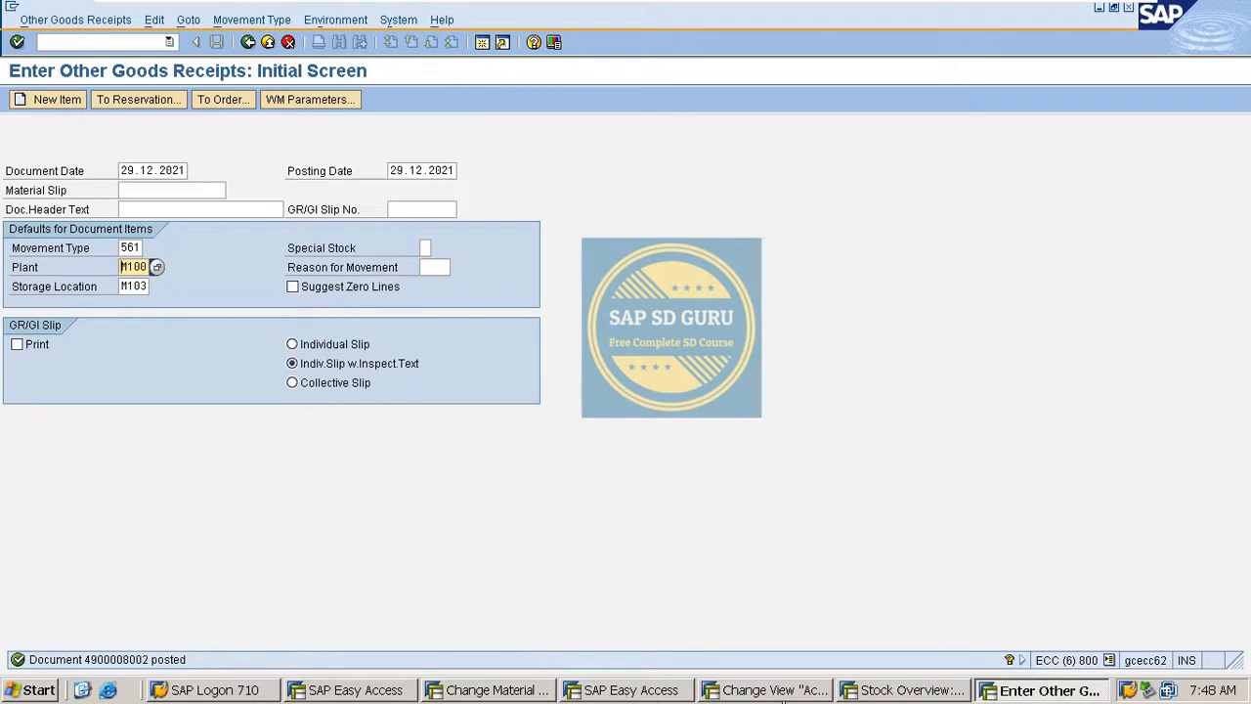
# - Rerun the DOLO-650 stock overview for storage location M103 and examine the unrestricted stock by storage location and plant
pyautogui.click(880, 693)
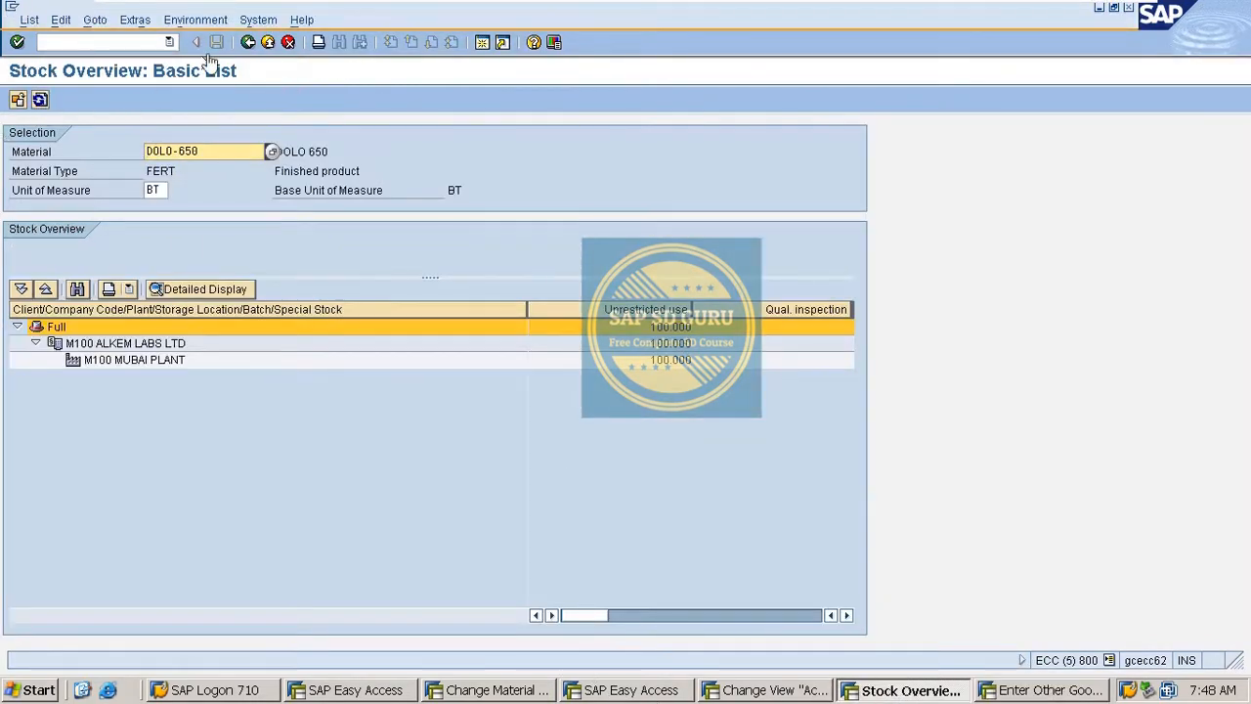
pyautogui.click(249, 42)
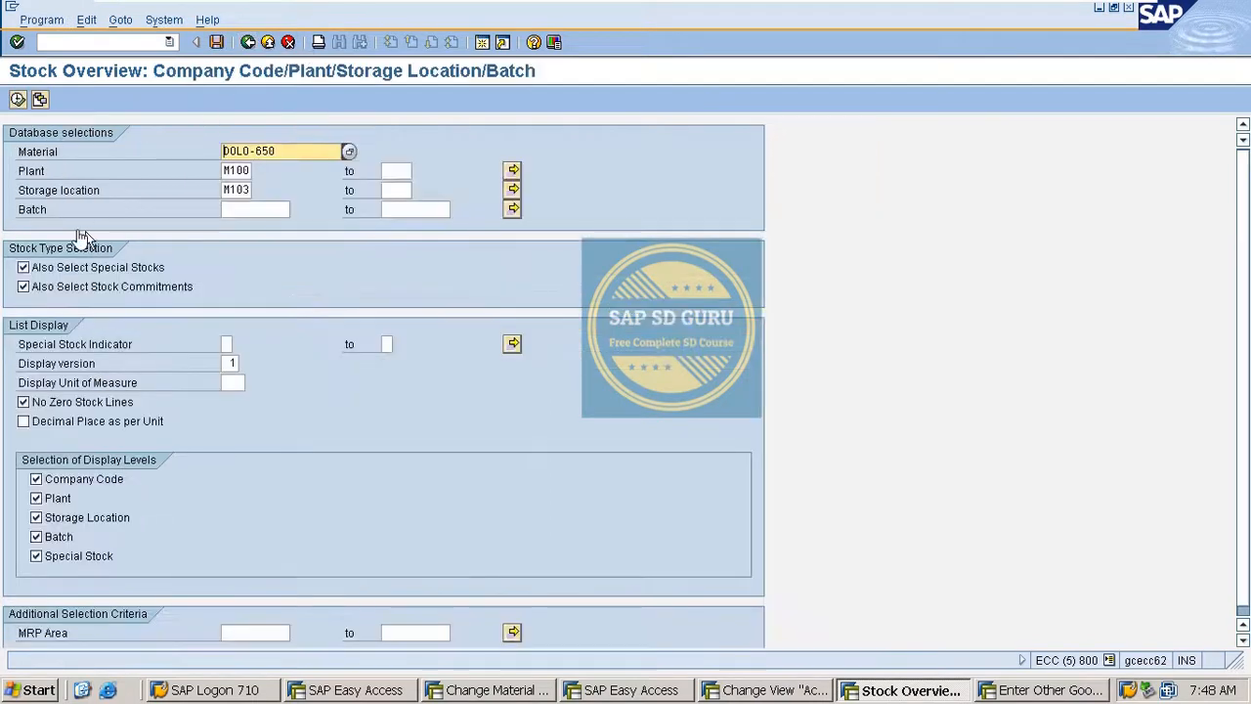
pyautogui.click(18, 99)
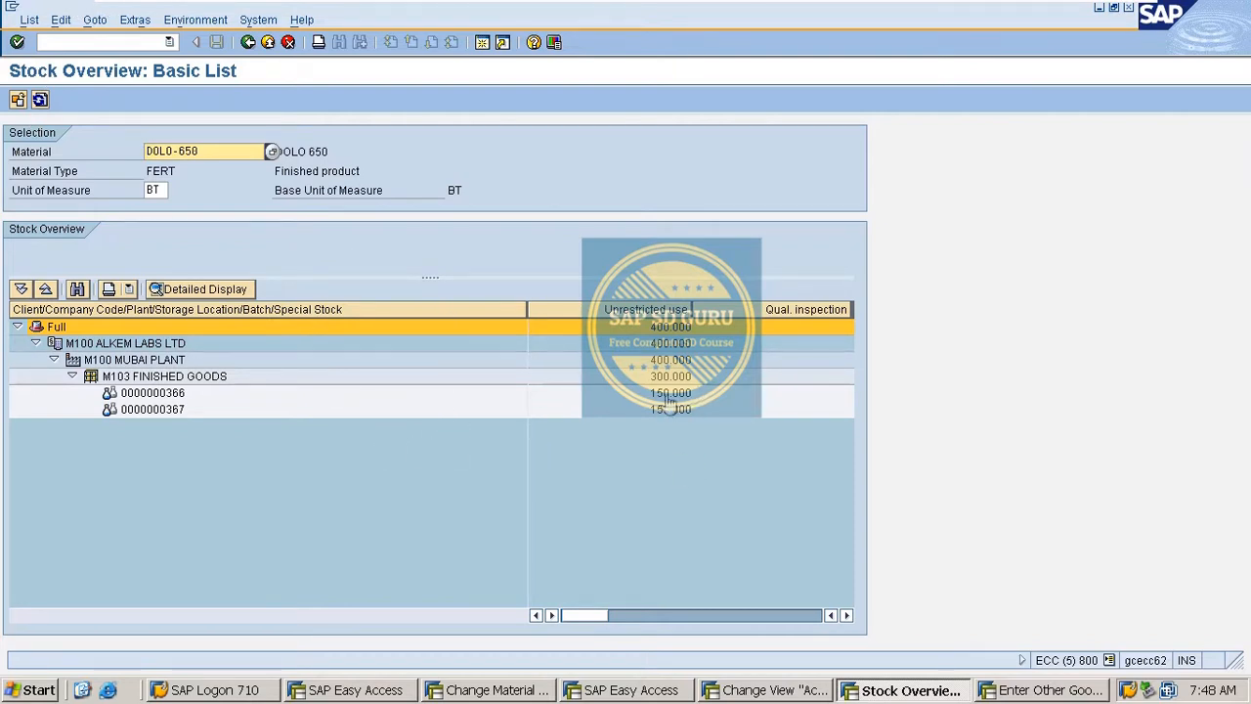
pyautogui.click(653, 379)
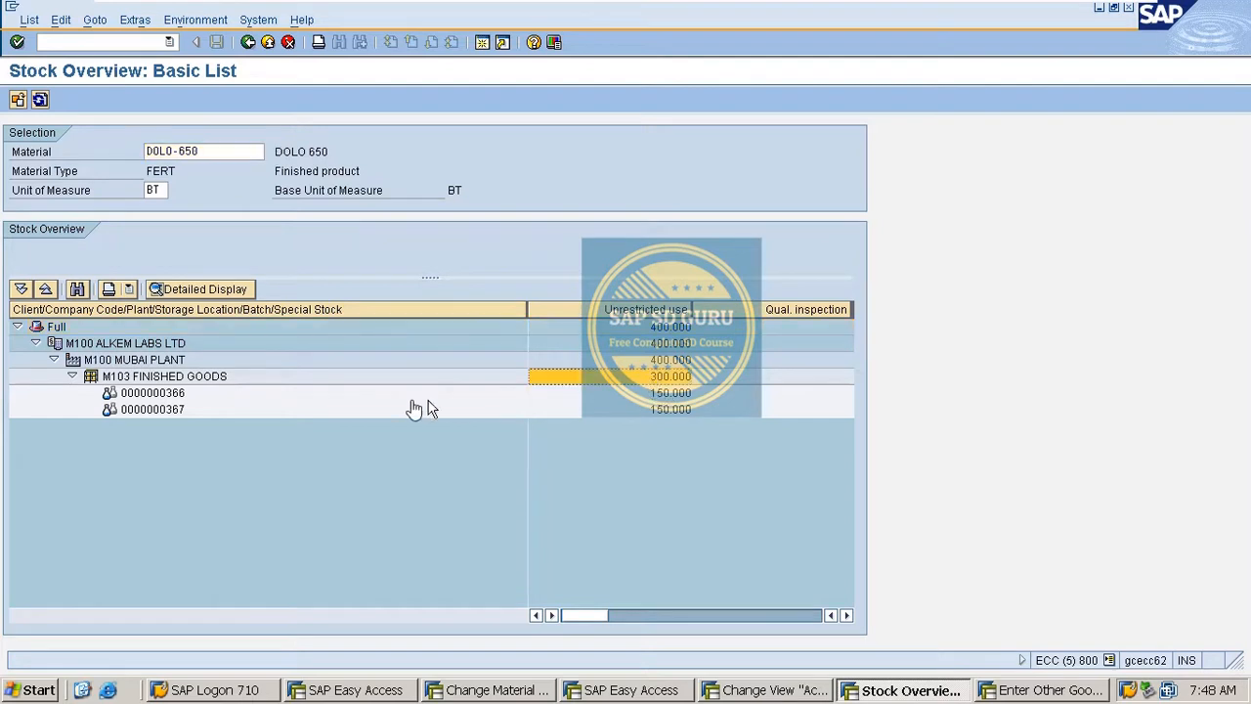
pyautogui.click(71, 376)
pyautogui.click(691, 385)
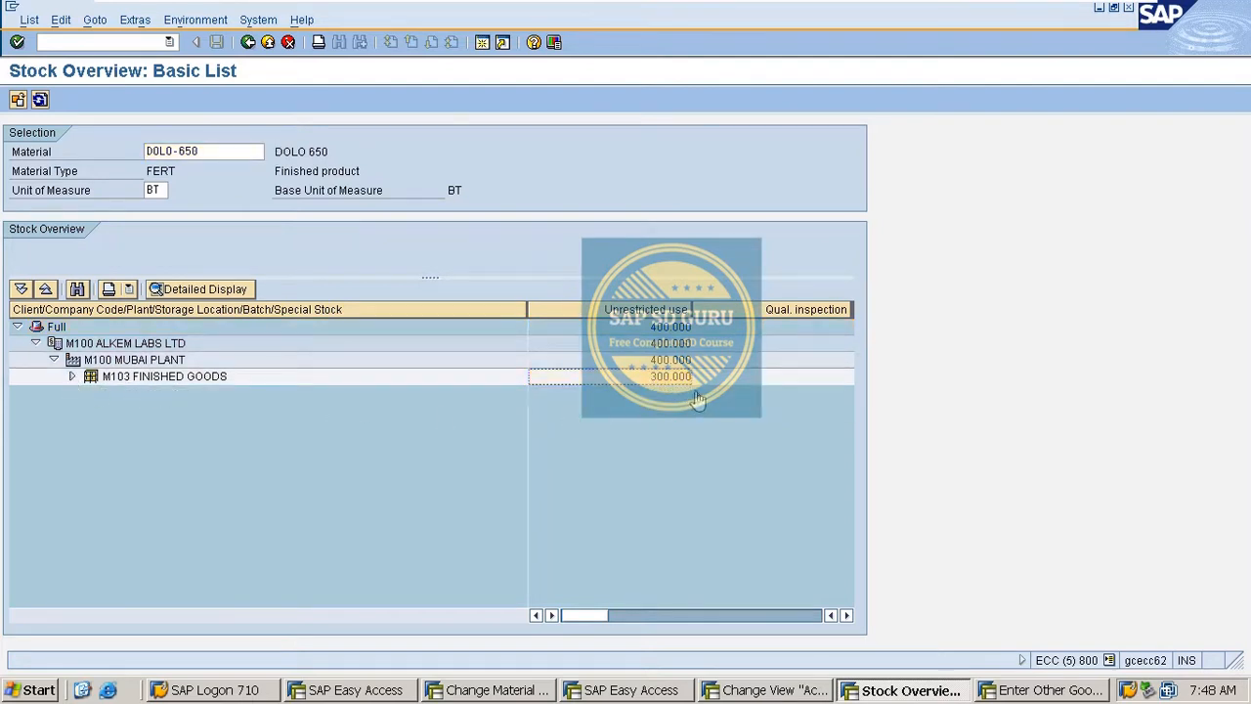
pyautogui.click(53, 361)
pyautogui.click(53, 361)
# - Change the stock overview's storage location to M101, rerun it, and check the unrestricted stock there
pyautogui.click(248, 42)
pyautogui.click(243, 190)
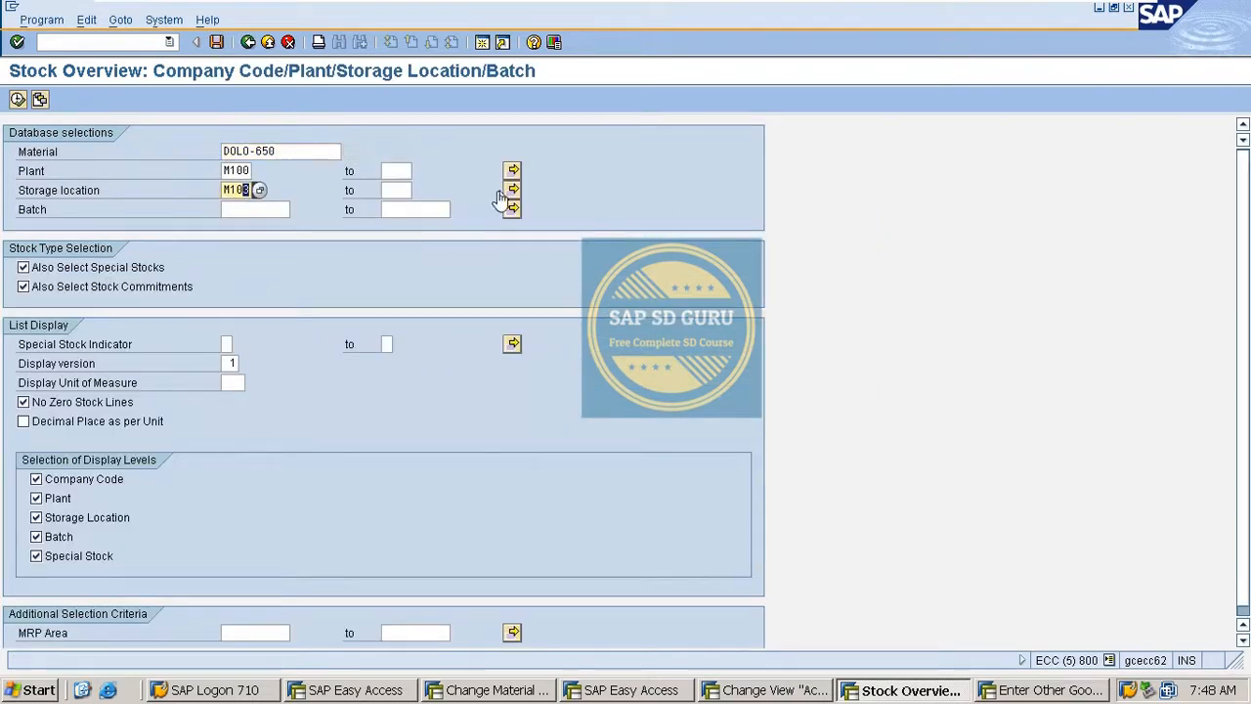
pyautogui.click(18, 99)
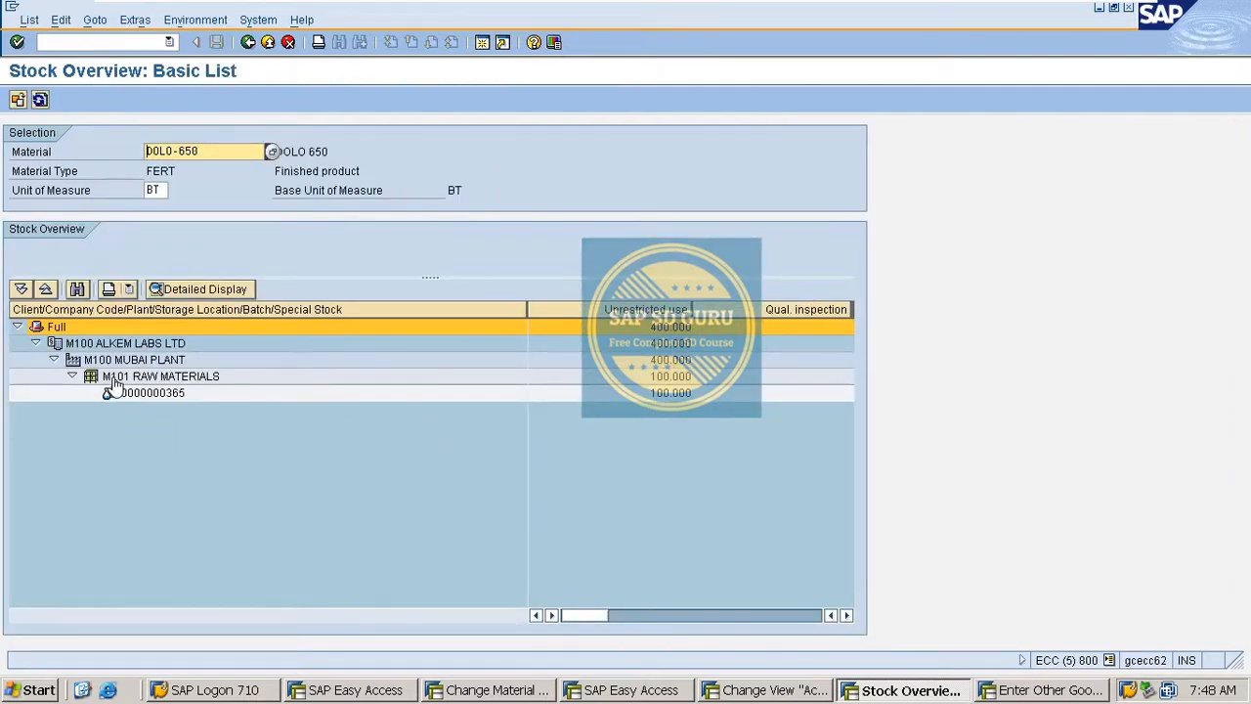
pyautogui.click(660, 377)
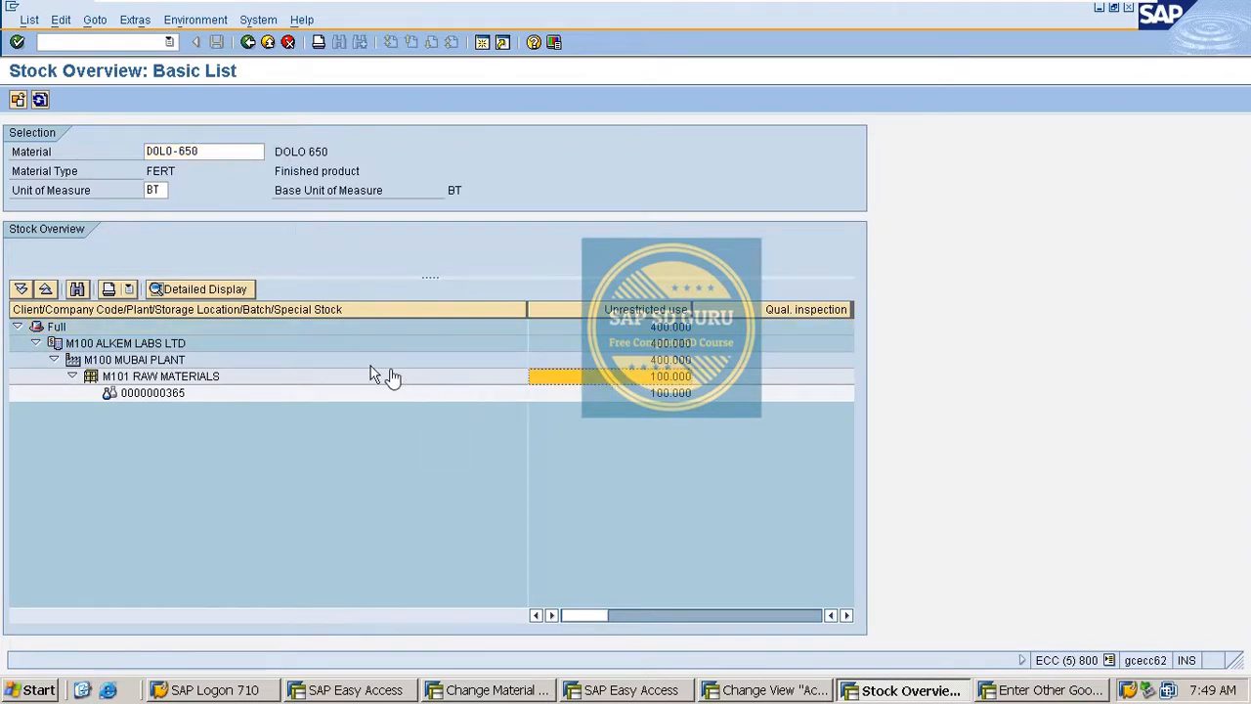
# - Change the stock overview's storage location to M103 and rerun it for DOLO-650 in plant M100
pyautogui.click(250, 42)
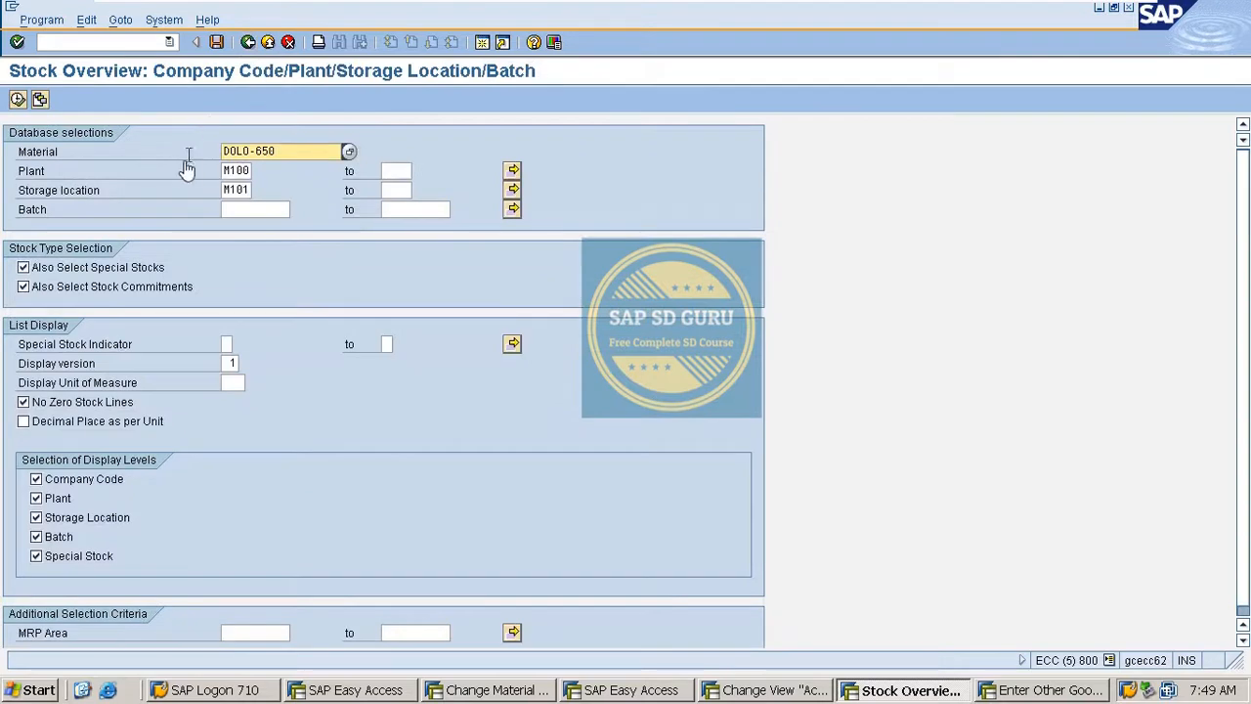
pyautogui.click(246, 192)
pyautogui.moveTo(250, 195); pyautogui.dragTo(22, 209)
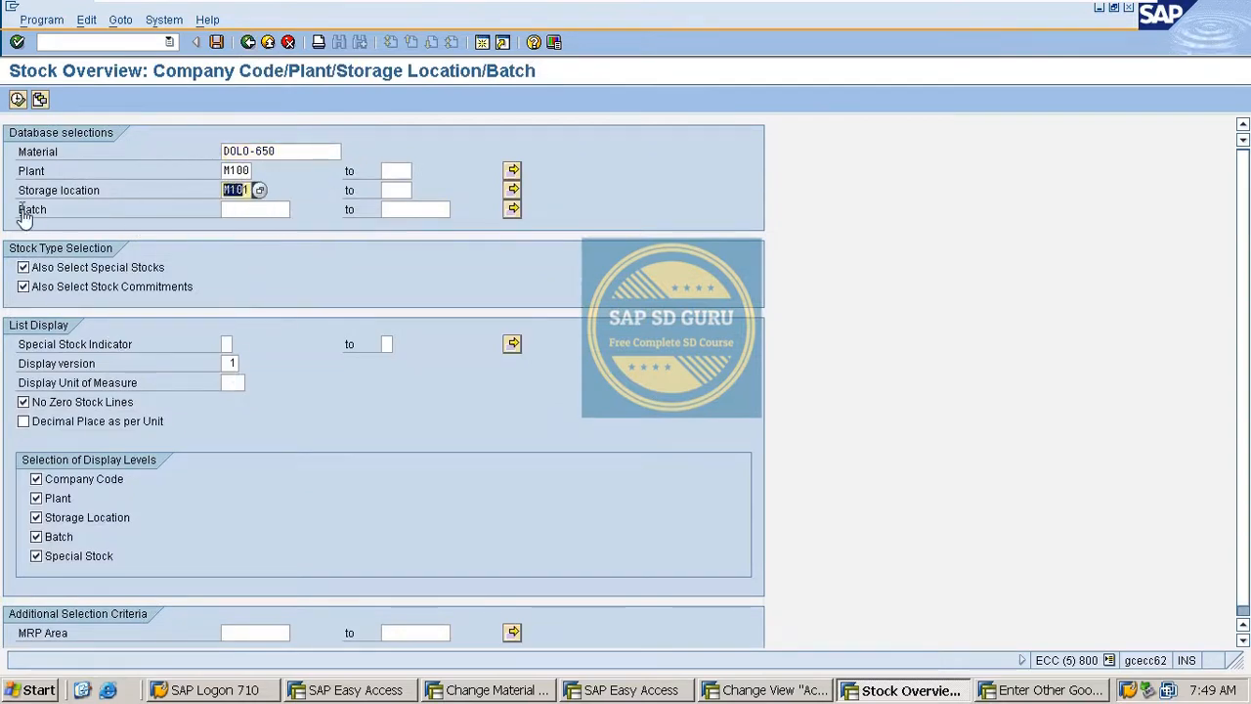
pyautogui.moveTo(246, 192); pyautogui.dragTo(252, 203)
pyautogui.press('BackSpace')
pyautogui.write('3')
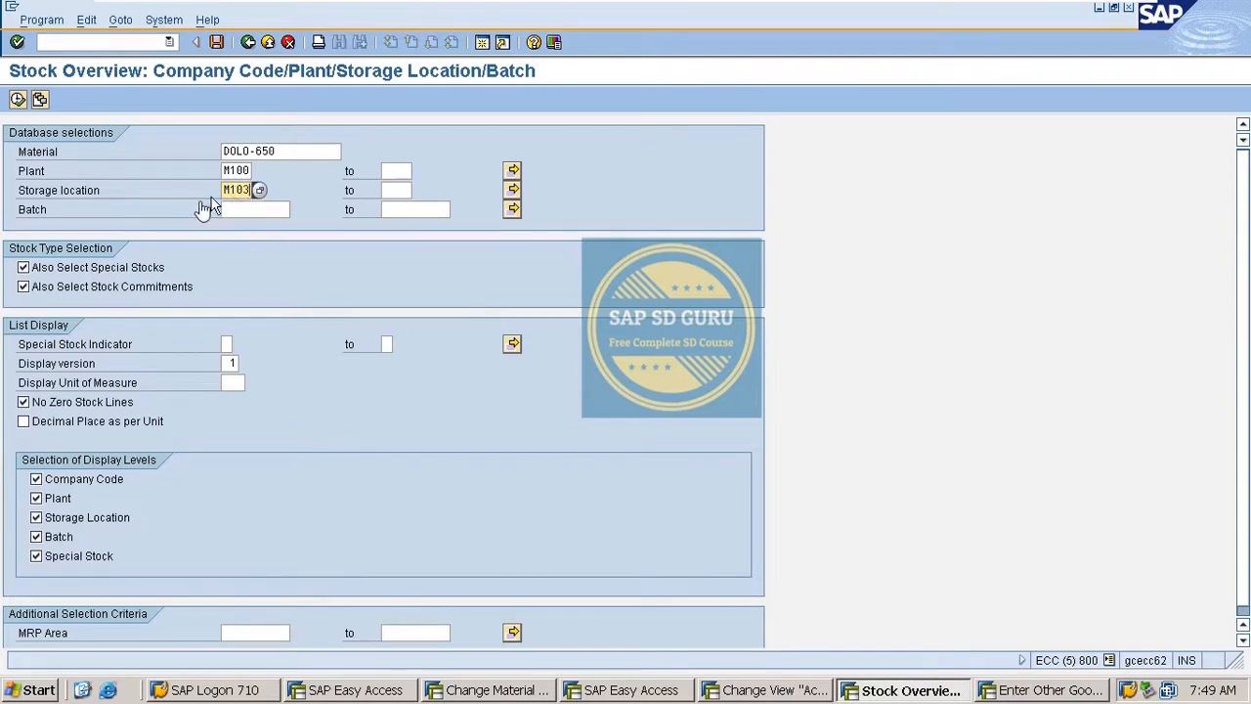
pyautogui.click(18, 100)
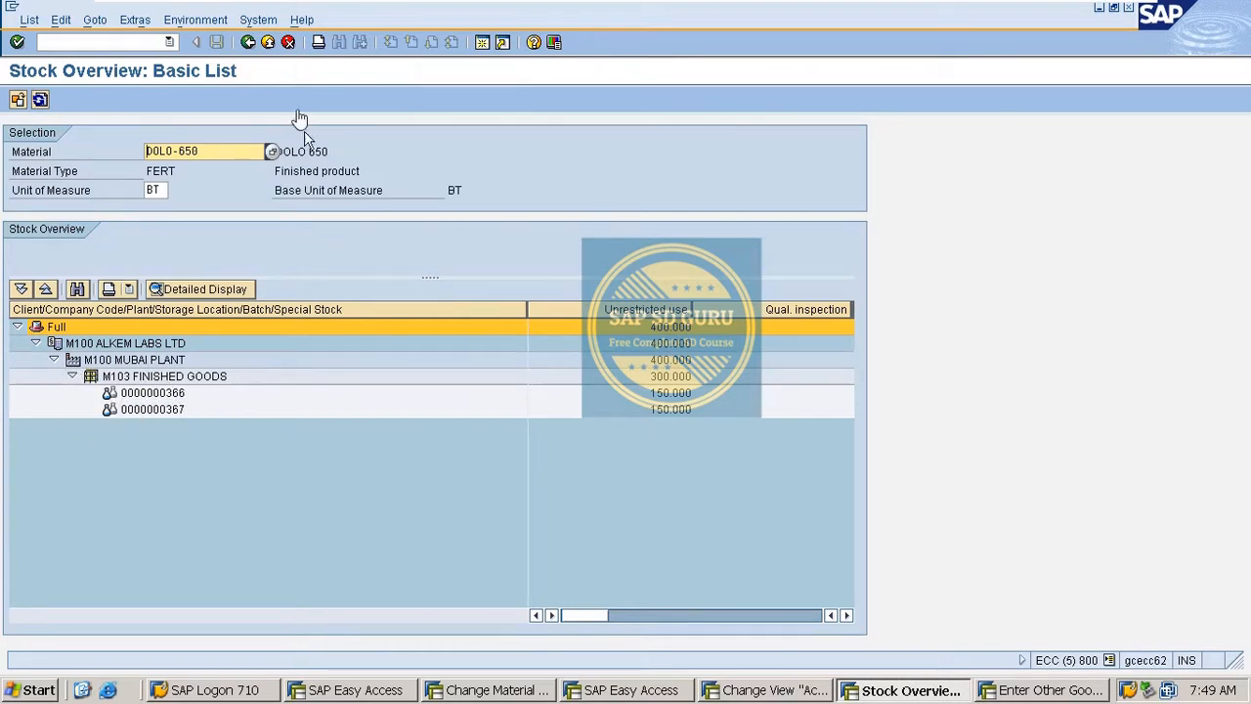
# - Rerun the stock overview for plant M100 without a storage location and compare the unrestricted stock of M101 Raw Materials and M103 Finished Goods
pyautogui.click(249, 42)
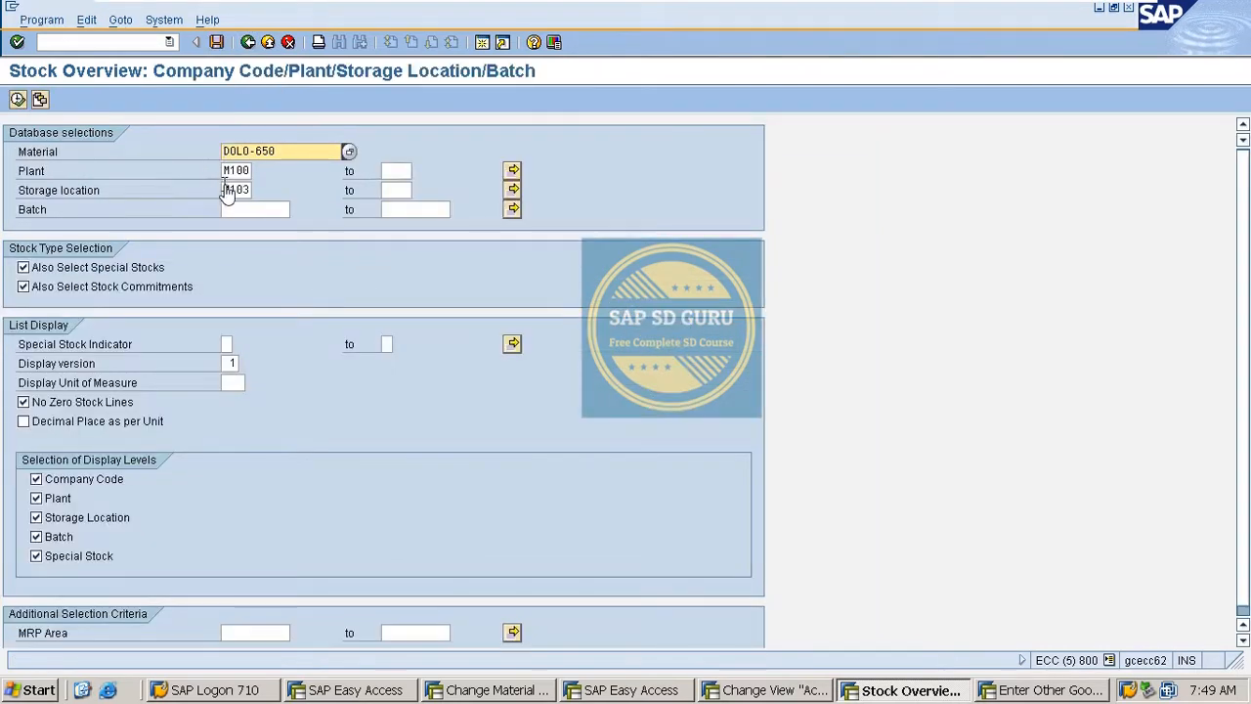
pyautogui.doubleClick(232, 189)
pyautogui.press('Delete')
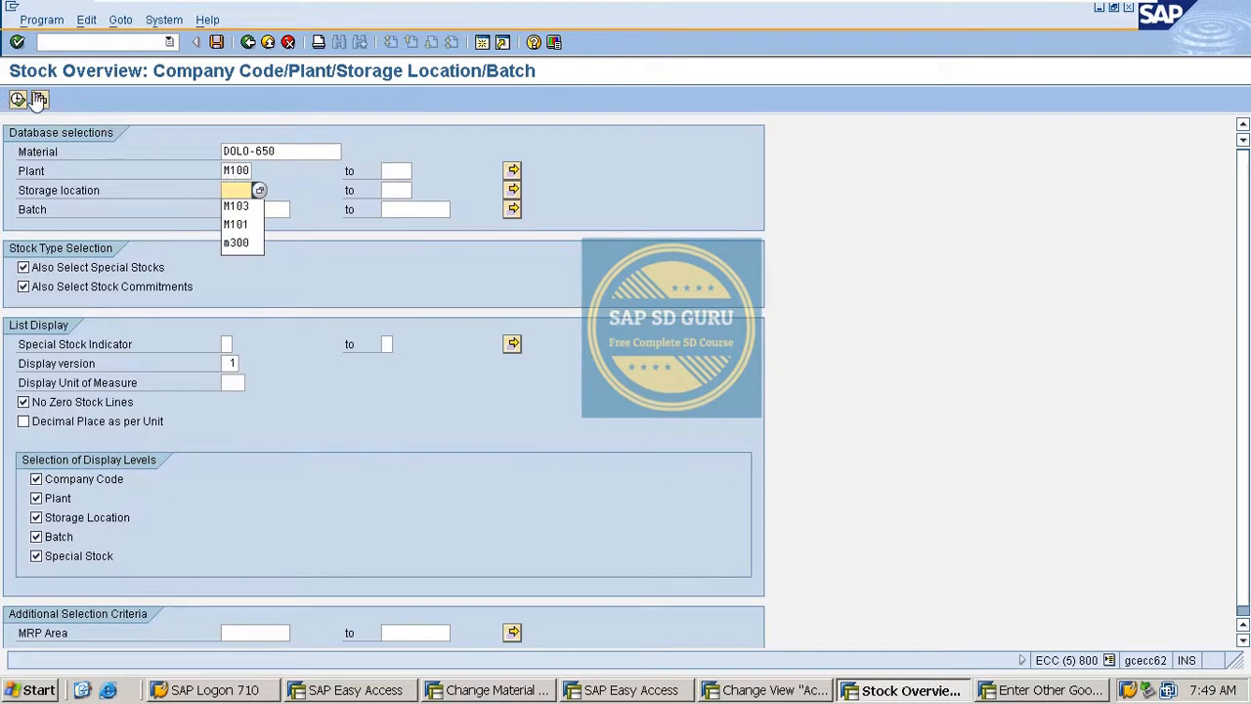
pyautogui.click(18, 100)
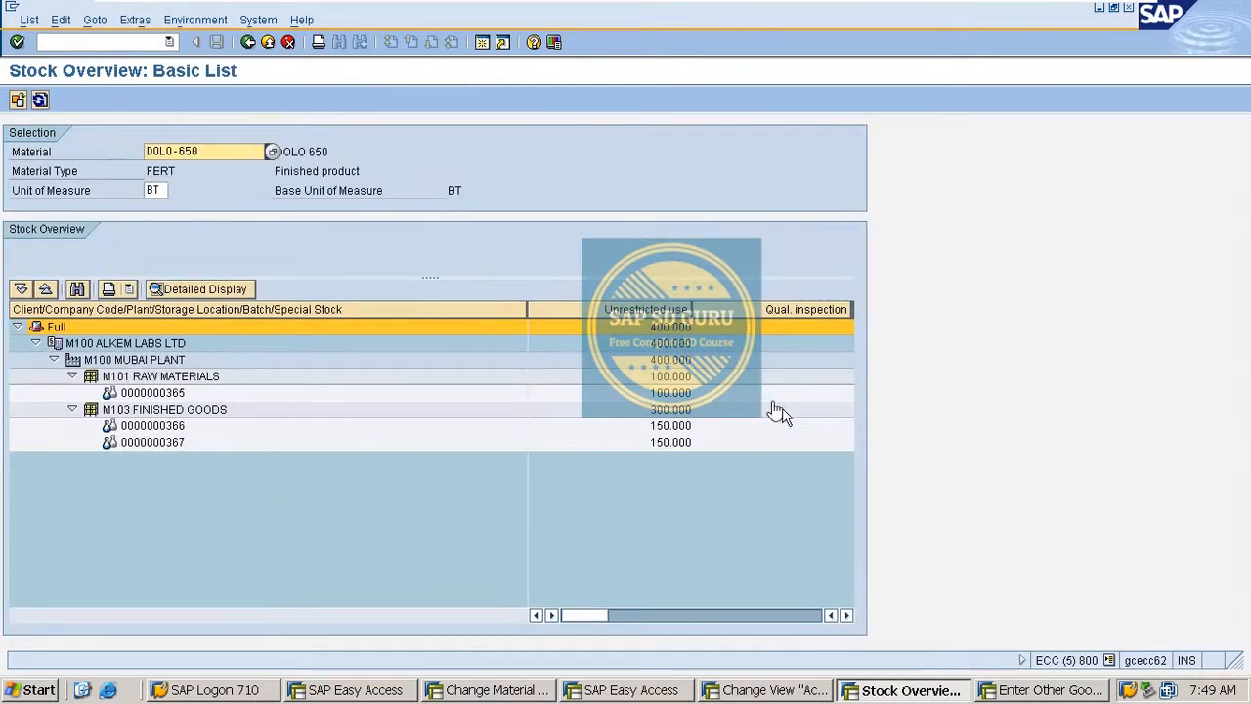
pyautogui.click(159, 379)
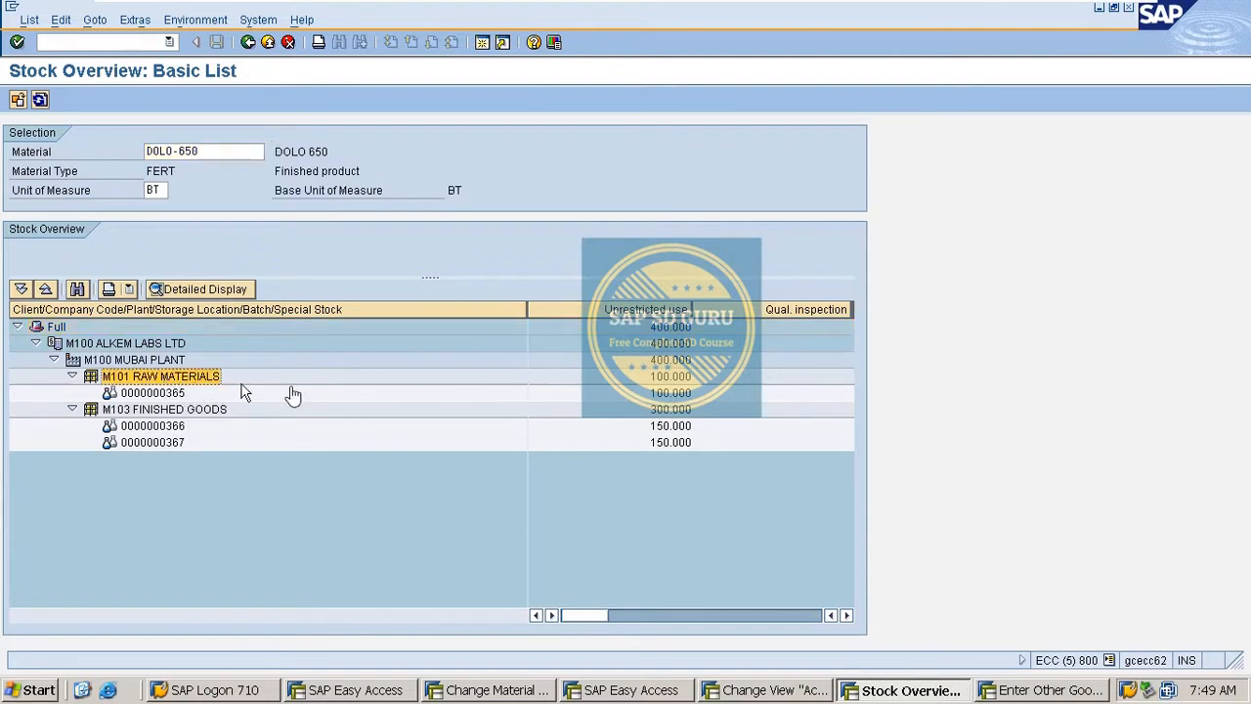
pyautogui.click(714, 380)
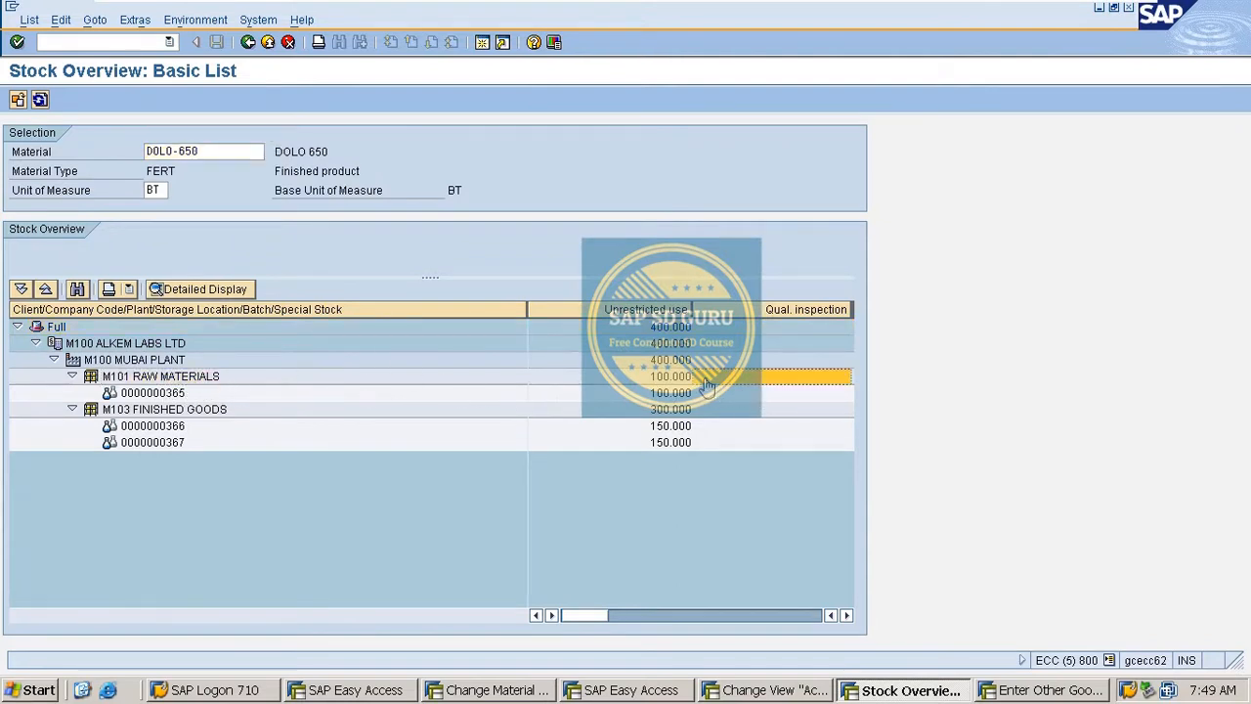
pyautogui.click(115, 415)
pyautogui.click(684, 413)
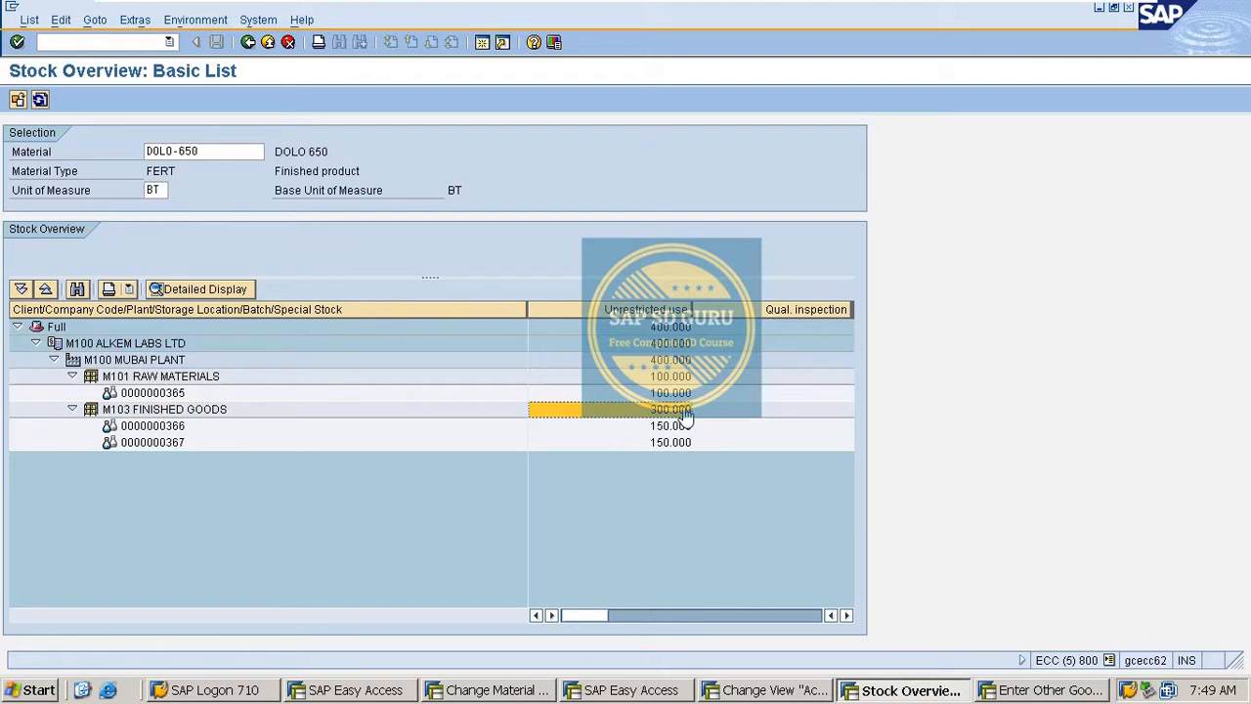